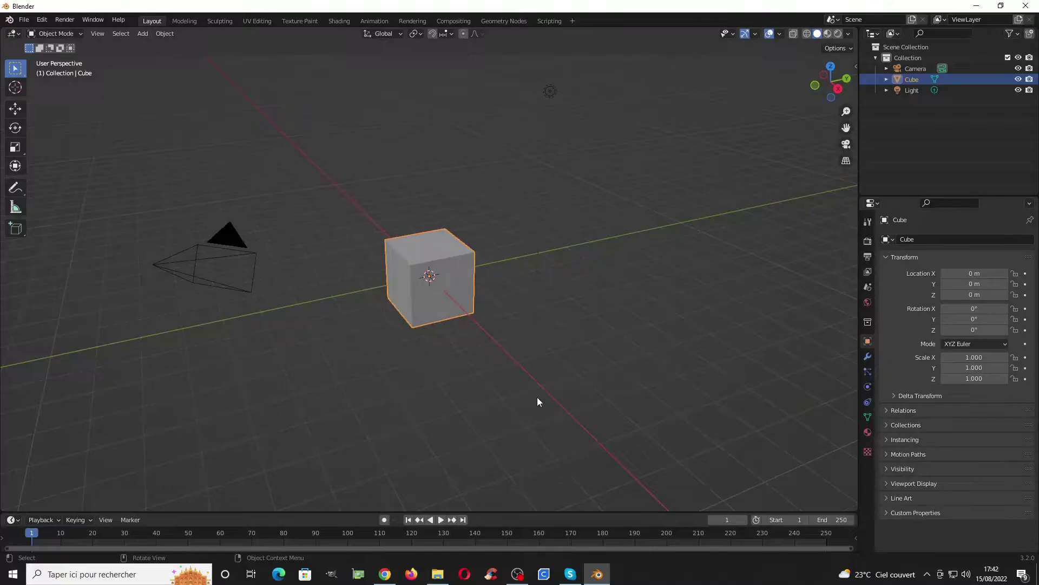
- Examine the Bidirectional versus Path tracer comparison and the prism render on the draviastudio Instagram page in Chrome, and return to Blender
{"action": "middle_click_drag", "start_coordinate": [431, 320], "coordinate": [547, 344]}
{"action": "key", "text": "KP_1"}
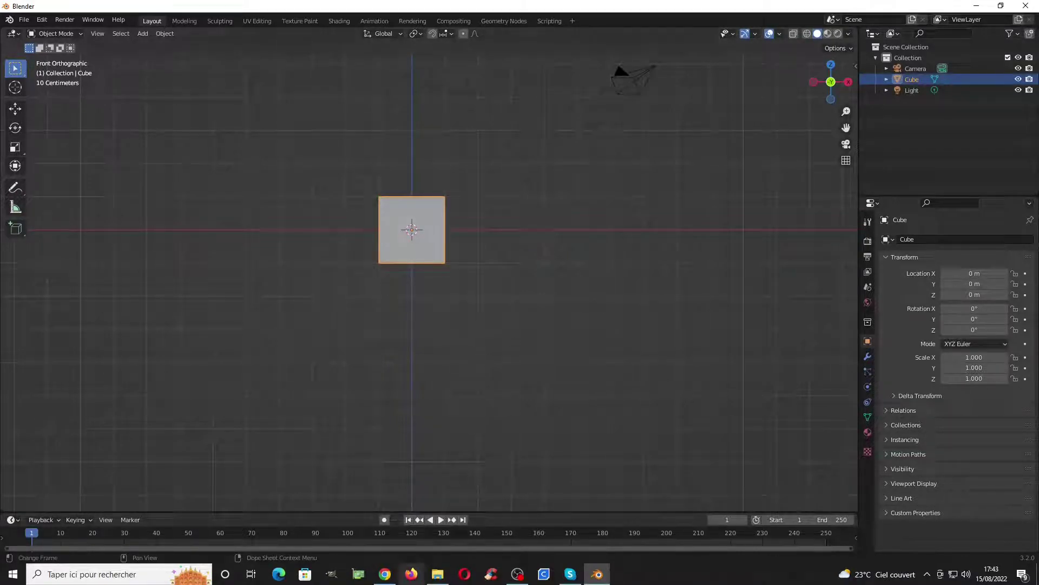
{"action": "left_click", "coordinate": [385, 574]}
{"action": "scroll", "coordinate": [515, 325], "scroll_direction": "up", "scroll_amount": 10}
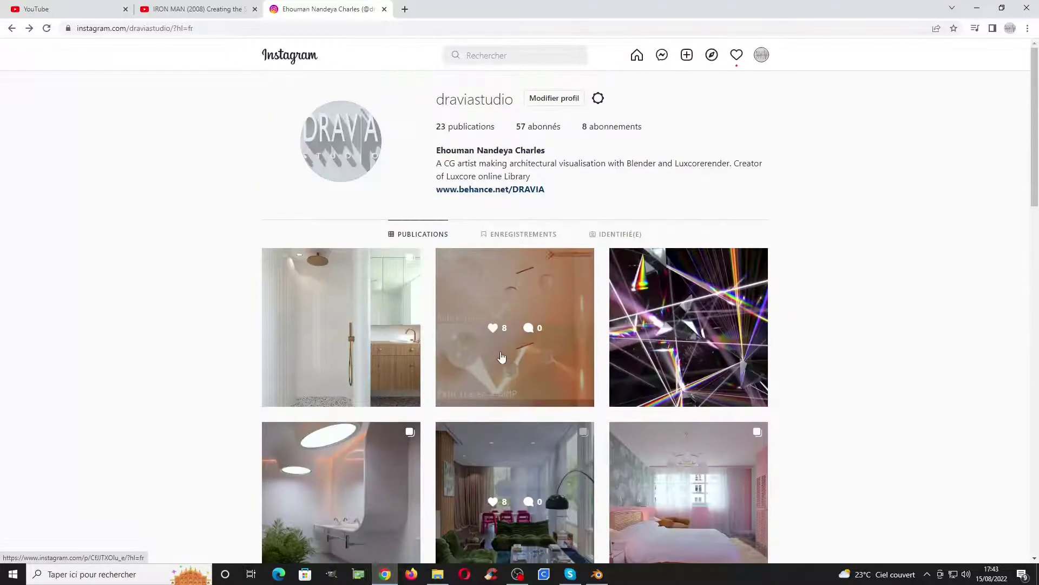
{"action": "left_click", "coordinate": [542, 291]}
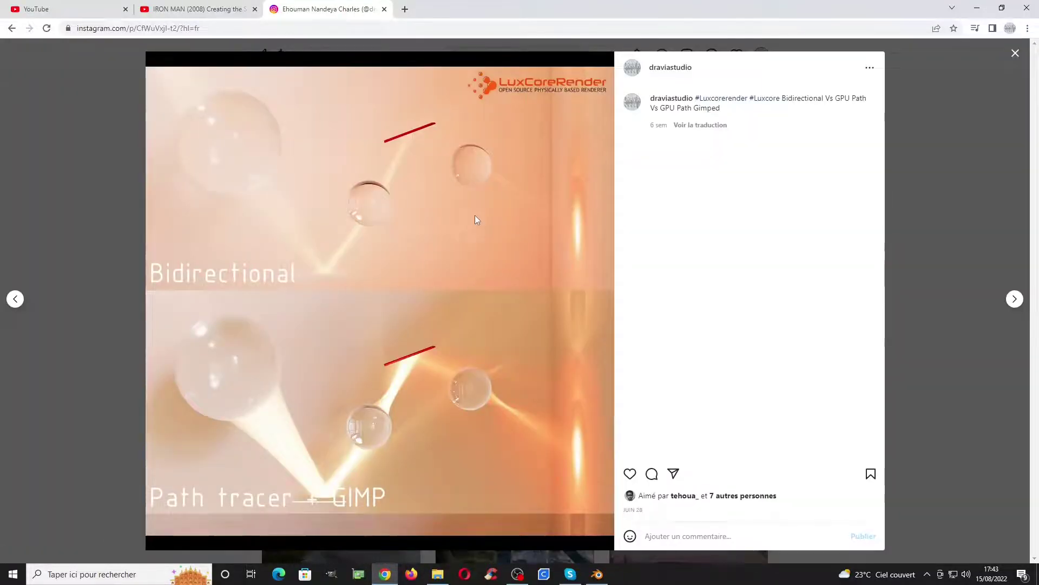
{"action": "left_click", "coordinate": [1015, 299]}
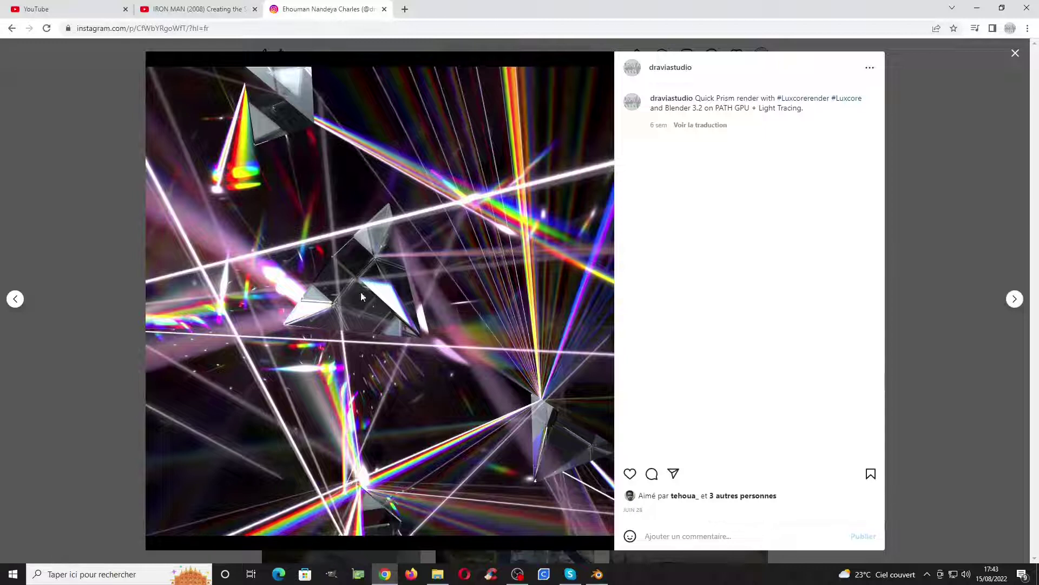
{"action": "left_click", "coordinate": [1015, 53]}
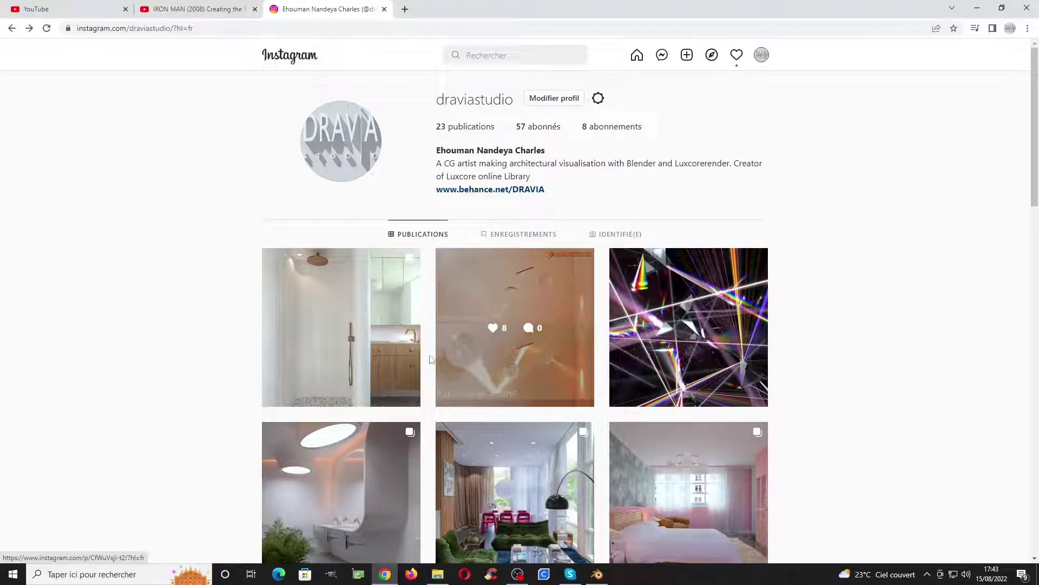
{"action": "key", "text": "alt+Tab"}
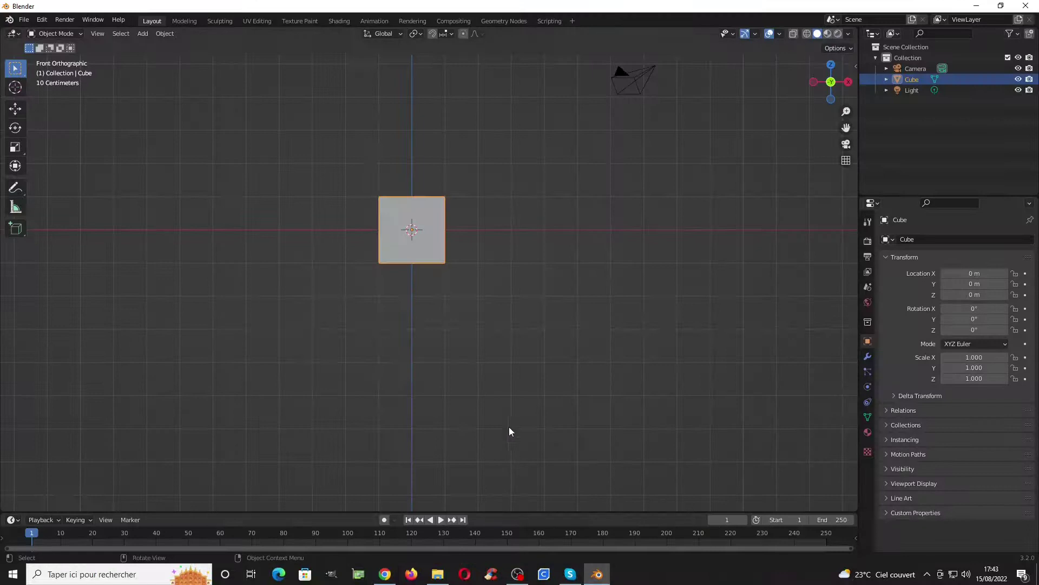
- Delete the default camera and light from the scene
{"action": "scroll", "coordinate": [412, 310], "scroll_direction": "up", "scroll_amount": 3}
{"action": "middle_click_drag", "start_coordinate": [431, 225], "coordinate": [617, 292], "text": "shift"}
{"action": "left_click", "coordinate": [617, 292]}
{"action": "left_click", "coordinate": [512, 164], "text": "shift"}
{"action": "key", "text": "x"}
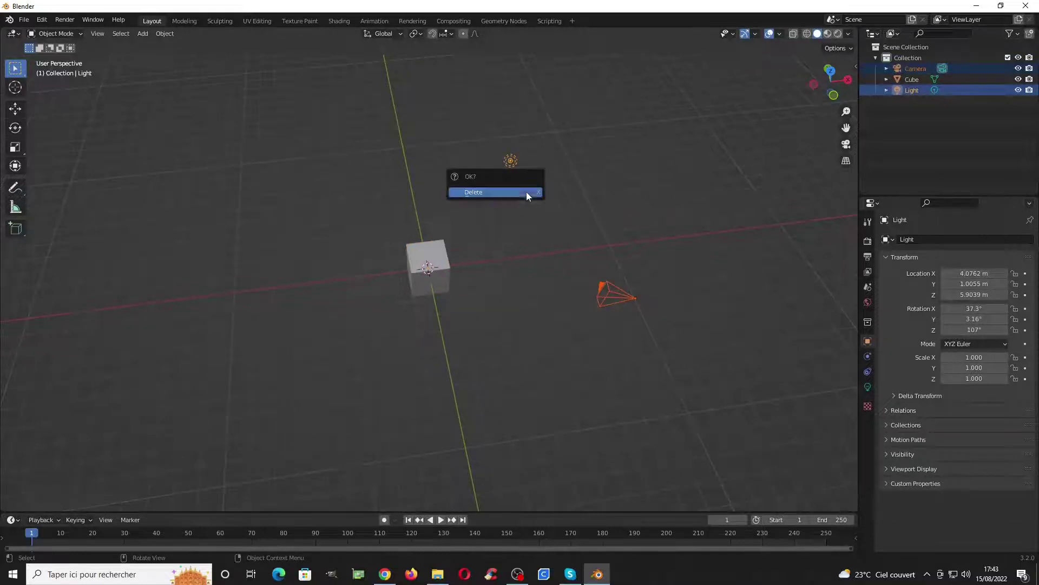
{"action": "left_click", "coordinate": [526, 193]}
- Add a new camera at the origin, clear its rotation and show the top view in wireframe
{"action": "key", "text": "shift+a"}
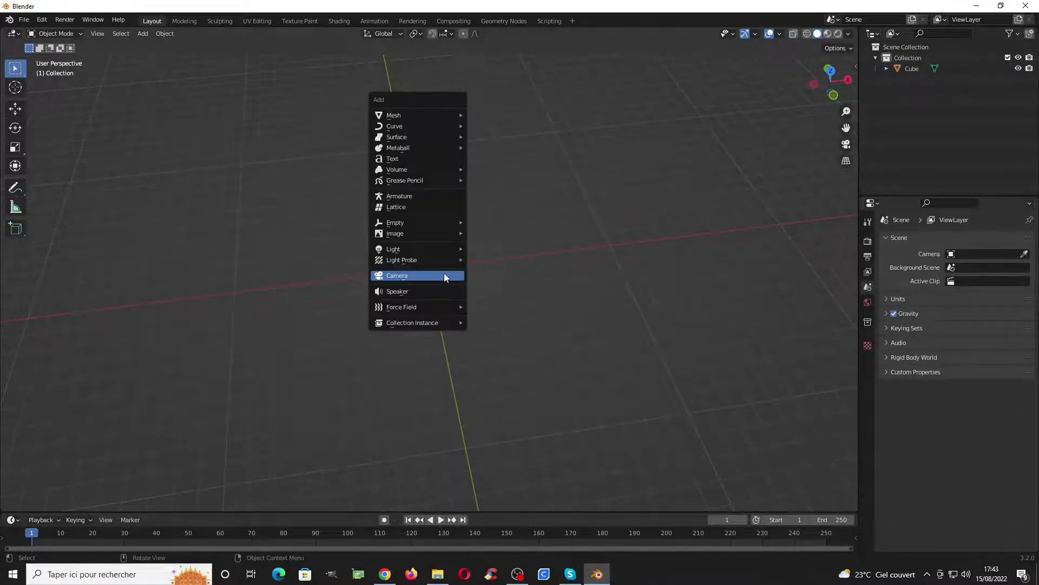
{"action": "left_click", "coordinate": [439, 275]}
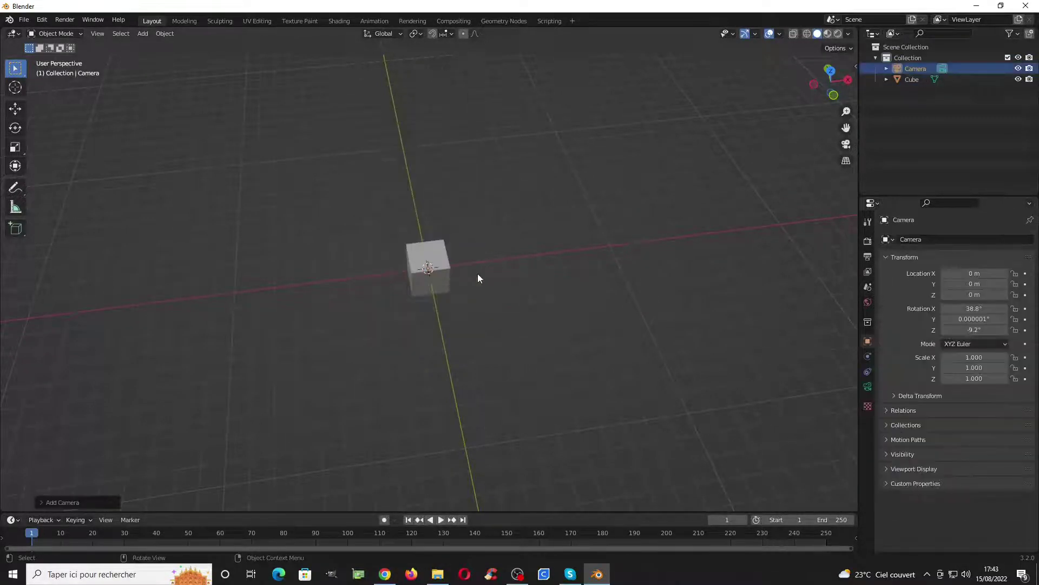
{"action": "key", "text": "KP_7"}
{"action": "key", "text": "alt+r"}
{"action": "scroll", "coordinate": [476, 301], "scroll_direction": "up", "scroll_amount": 5}
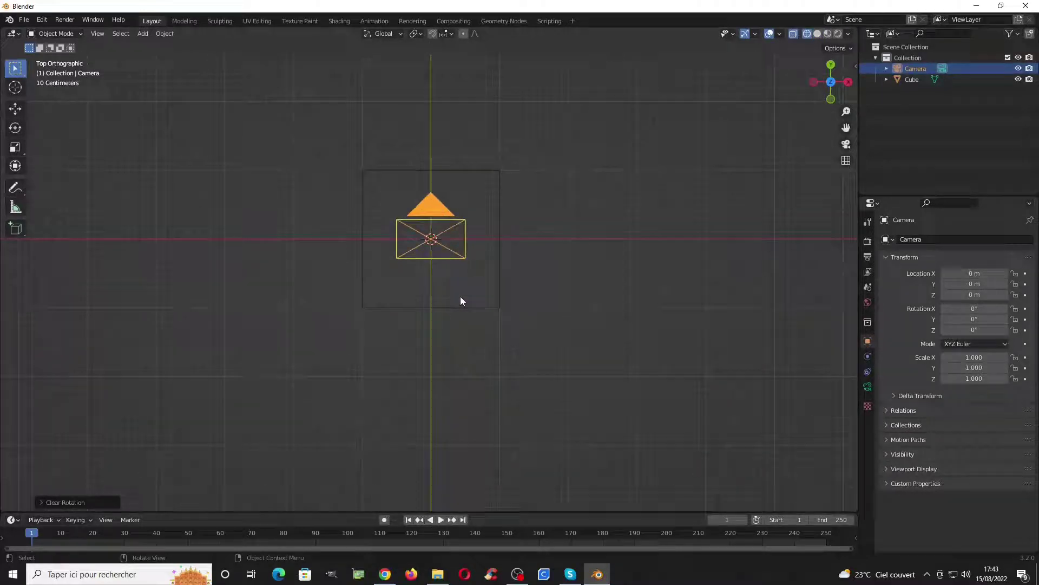
- Rotate the new camera 90° around the global X axis
{"action": "key", "text": "r"}
{"action": "key", "text": "x"}
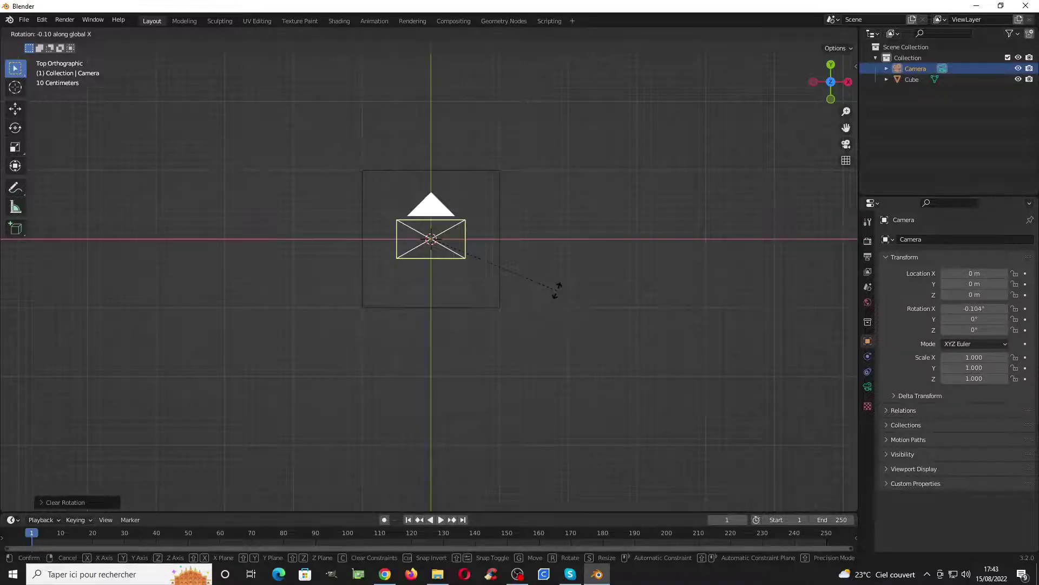
{"action": "type", "text": "90"}
{"action": "key", "text": "Return"}
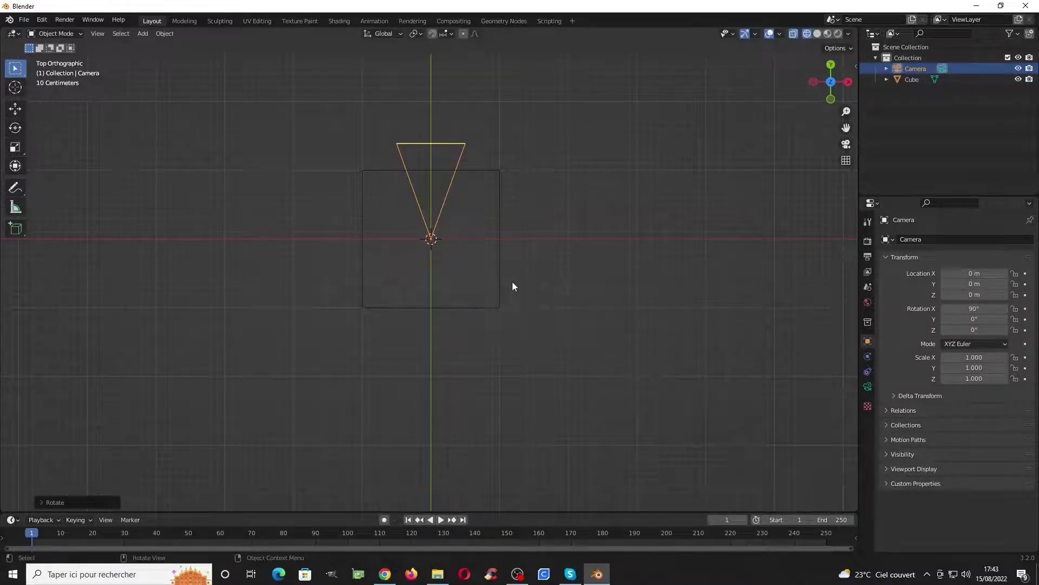
- Scale the camera to about 4.1 and move it back along Y to about -5.47 m
{"action": "key", "text": "s"}
{"action": "left_click", "coordinate": [742, 459]}
{"action": "scroll", "coordinate": [495, 305], "scroll_direction": "down", "scroll_amount": 4}
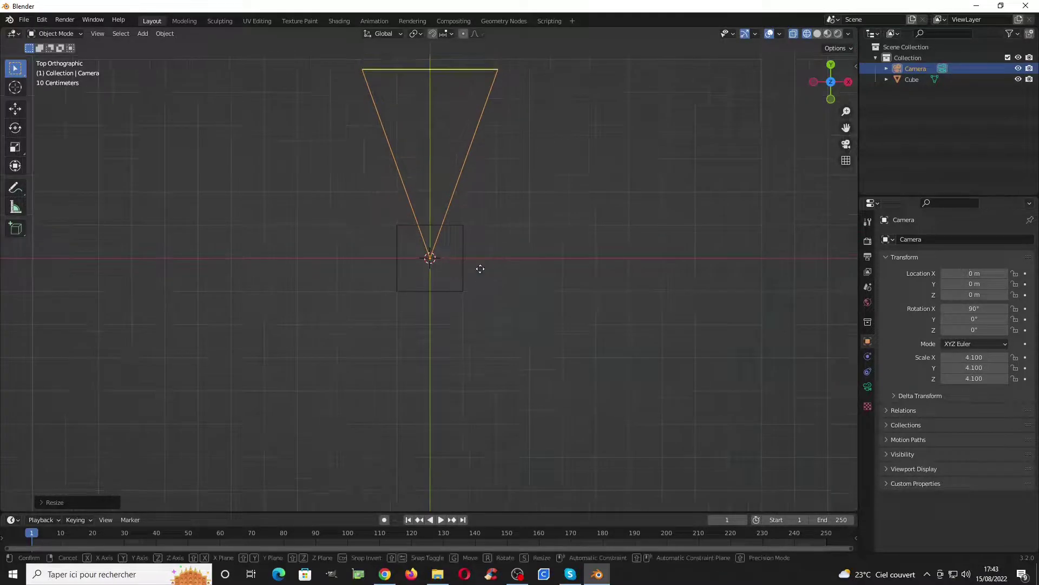
{"action": "key", "text": "g"}
{"action": "left_click", "coordinate": [520, 450]}
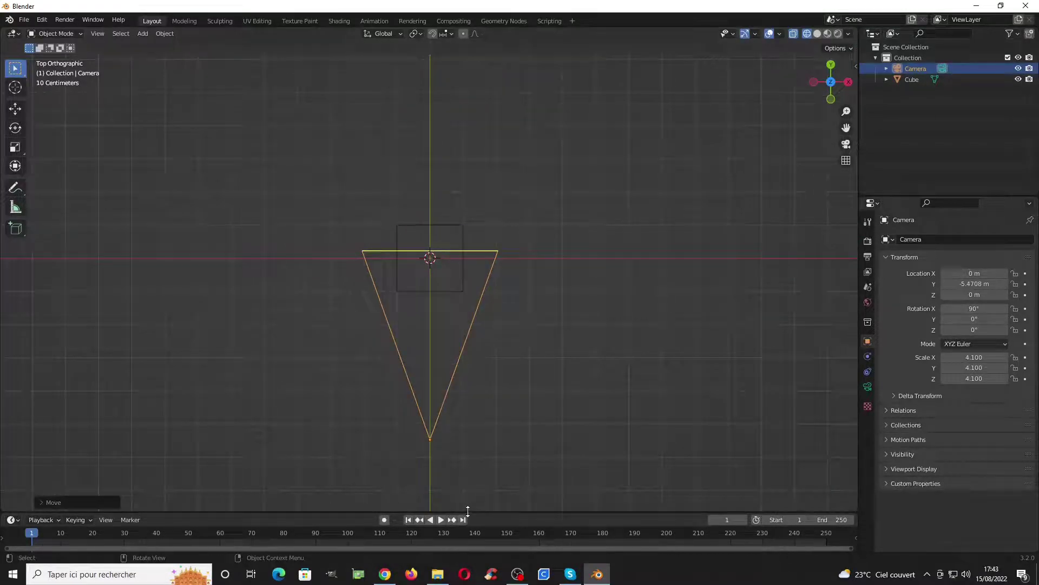
- Enlarge the timeline area and set the render engine to LuxCore with the Bidir engine
{"action": "left_click_drag", "start_coordinate": [467, 510], "coordinate": [478, 348]}
{"action": "left_click", "coordinate": [868, 240]}
{"action": "left_click", "coordinate": [969, 240]}
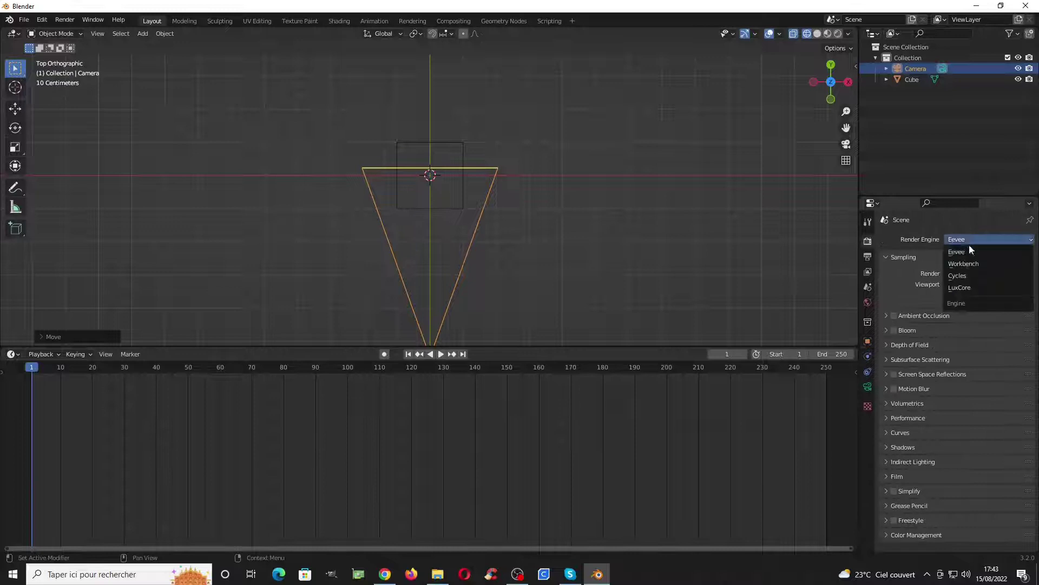
{"action": "left_click", "coordinate": [957, 288]}
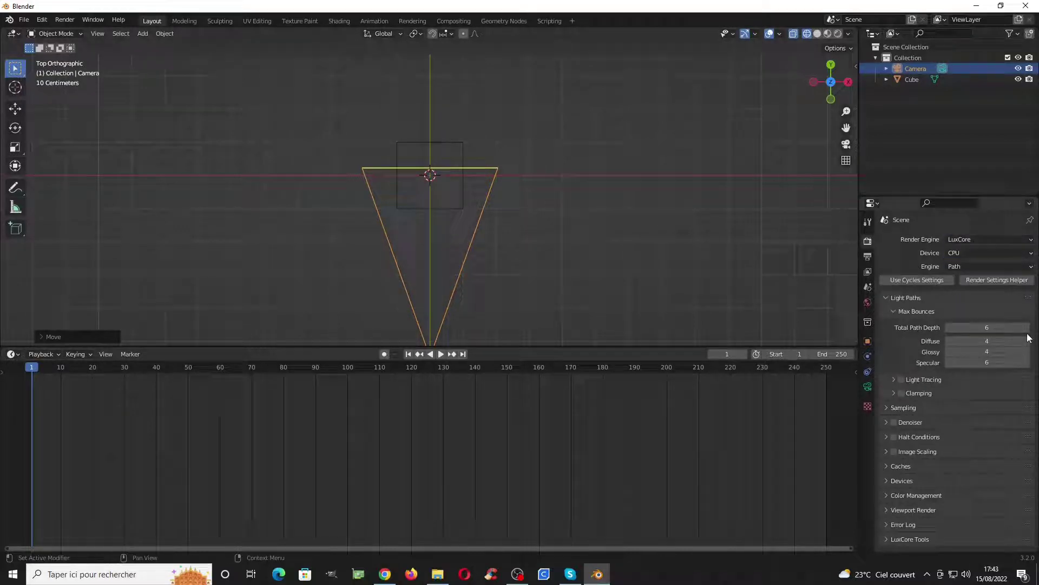
{"action": "left_click", "coordinate": [967, 266]}
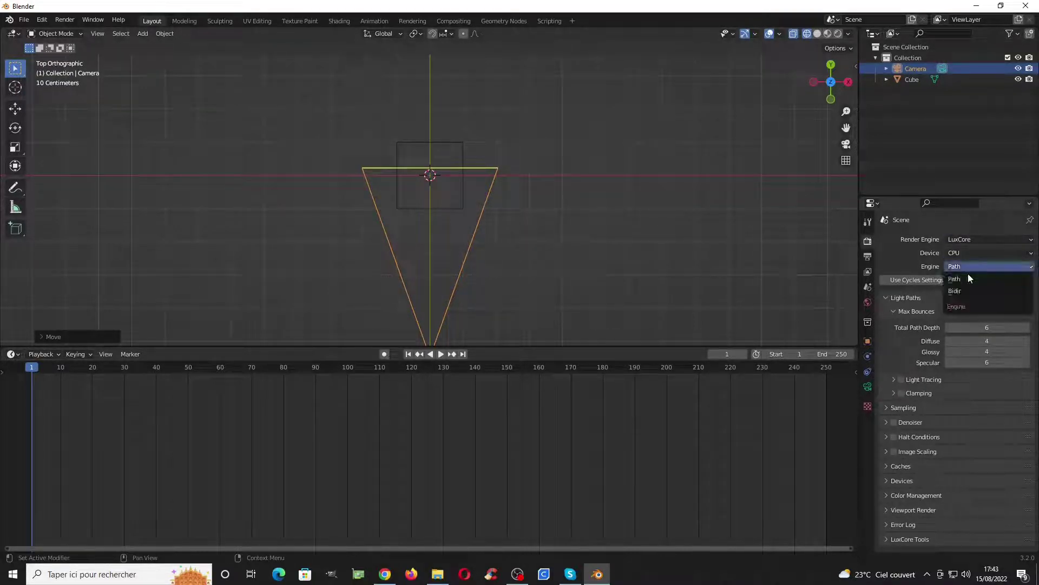
{"action": "left_click", "coordinate": [964, 292]}
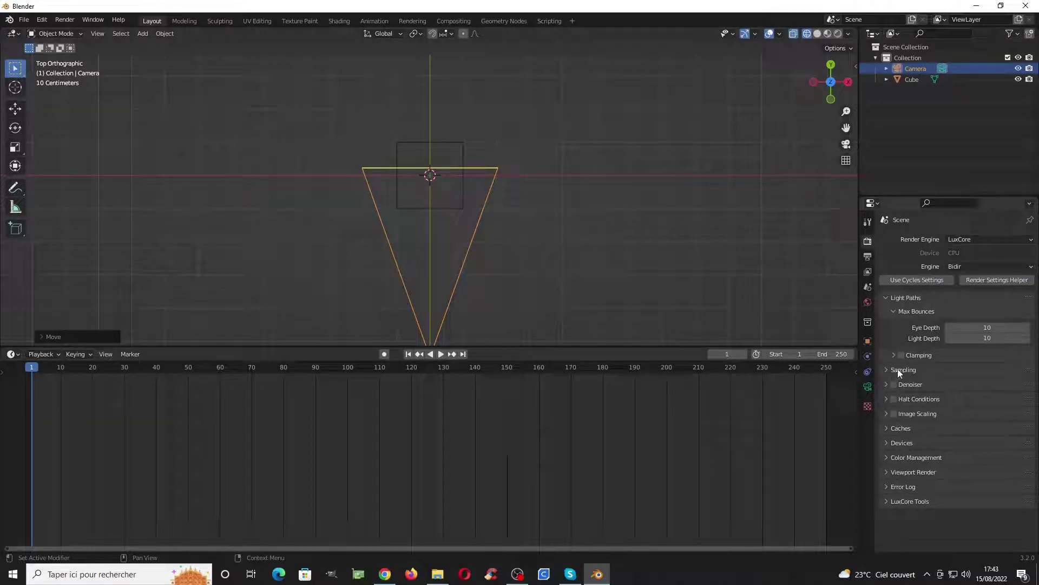
- Split the 3D viewport vertically and make the narrower view a camera view with overlays hidden
{"action": "right_click", "coordinate": [299, 345]}
{"action": "left_click", "coordinate": [301, 345]}
{"action": "left_click", "coordinate": [280, 241]}
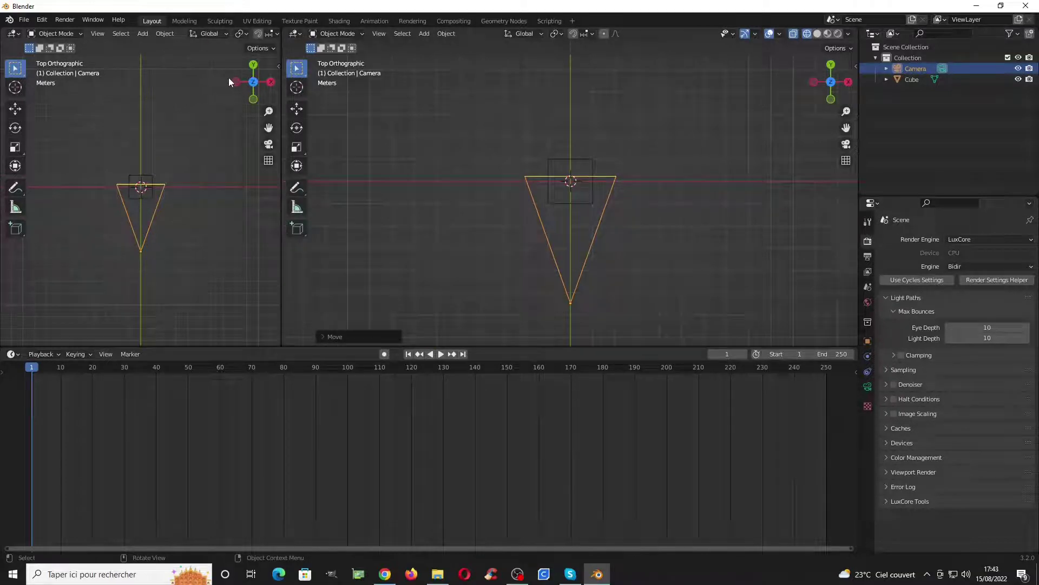
{"action": "scroll", "coordinate": [193, 34], "scroll_direction": "down", "scroll_amount": 5}
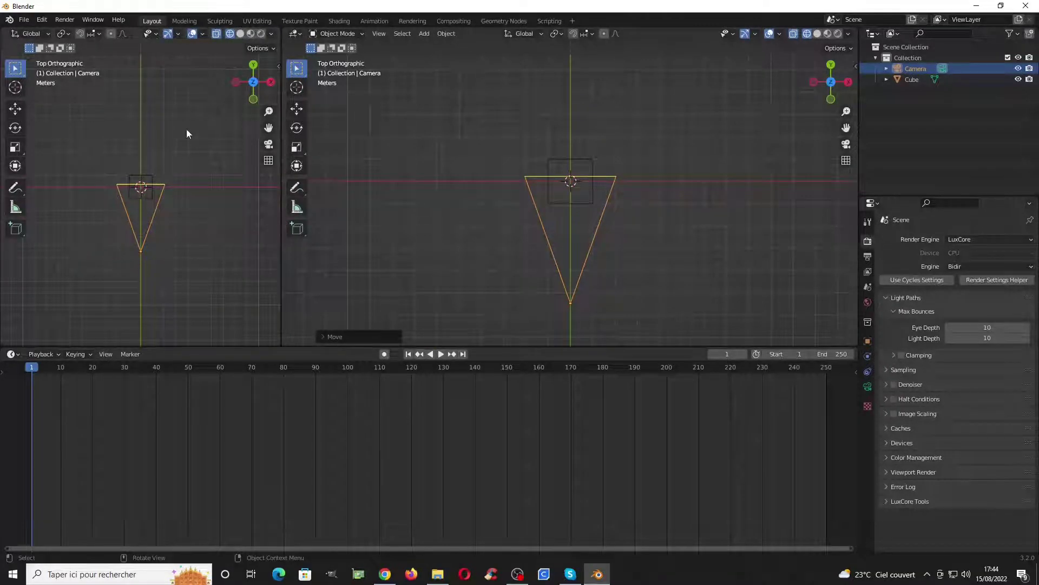
{"action": "left_click", "coordinate": [193, 34]}
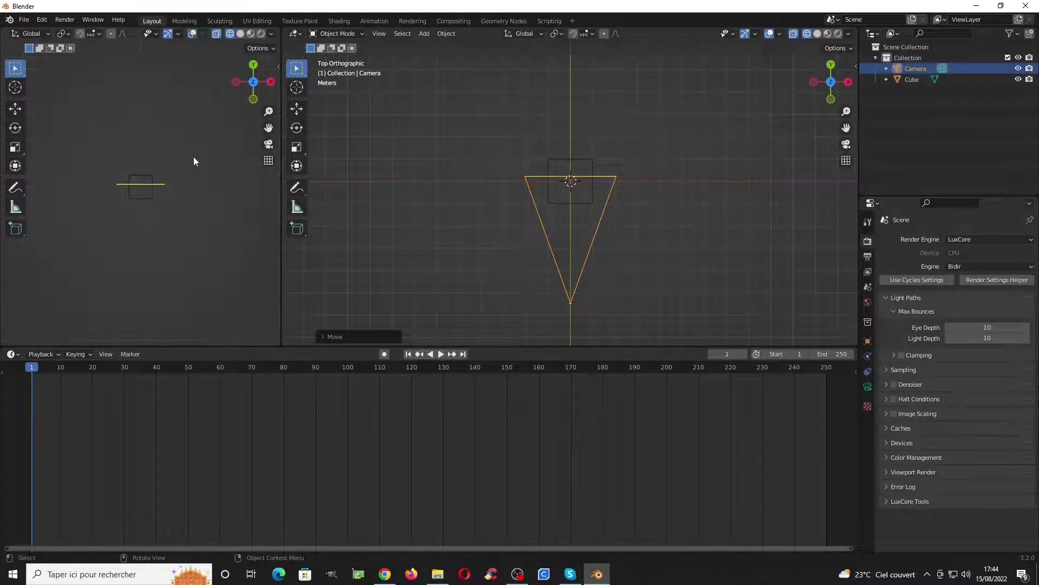
{"action": "key", "text": "KP_0"}
- Merge the cube's four upper vertices at their center to turn it into a pyramid
{"action": "left_click", "coordinate": [585, 198]}
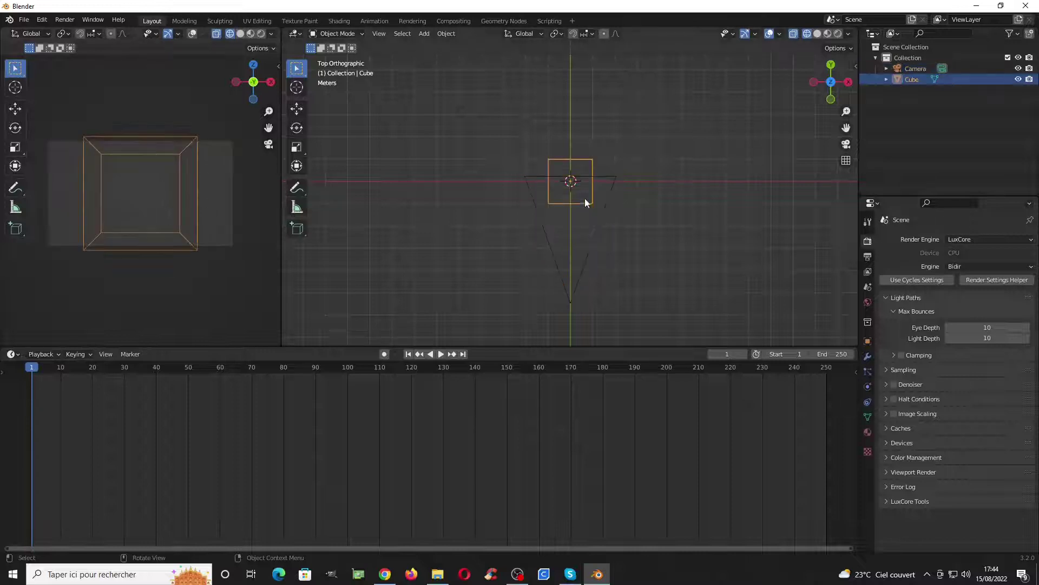
{"action": "key", "text": "Tab"}
{"action": "key", "text": "KP_1"}
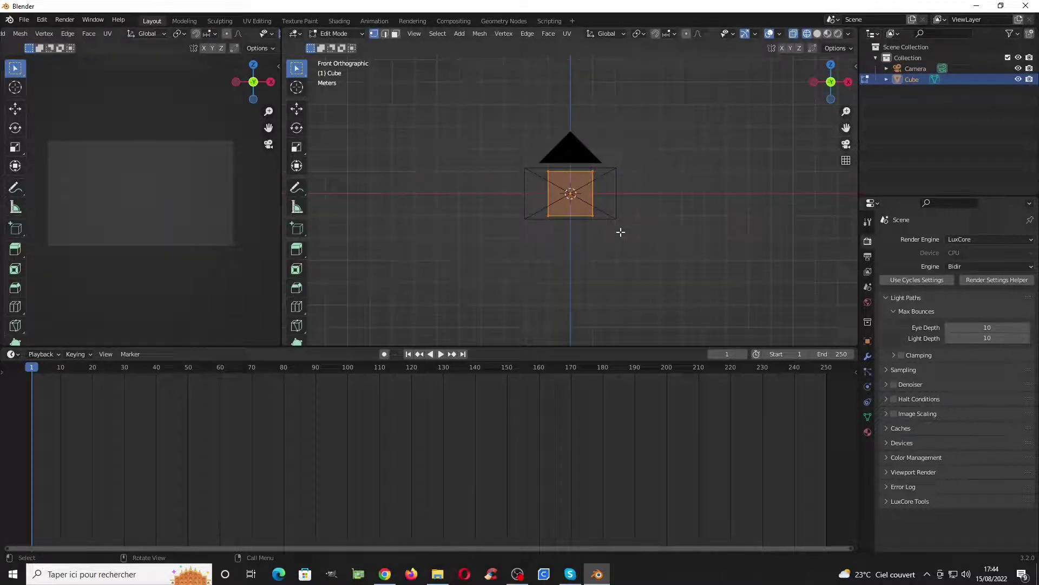
{"action": "scroll", "coordinate": [620, 232], "scroll_direction": "up", "scroll_amount": 5}
{"action": "key", "text": "alt+a"}
{"action": "key", "text": "b"}
{"action": "left_click_drag", "start_coordinate": [481, 110], "coordinate": [715, 177]}
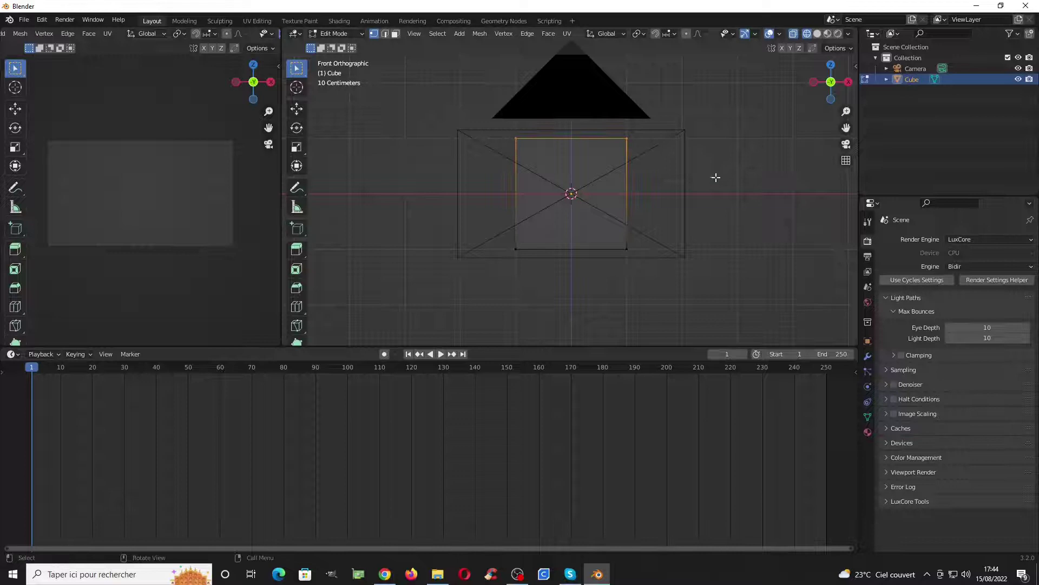
{"action": "key", "text": "m"}
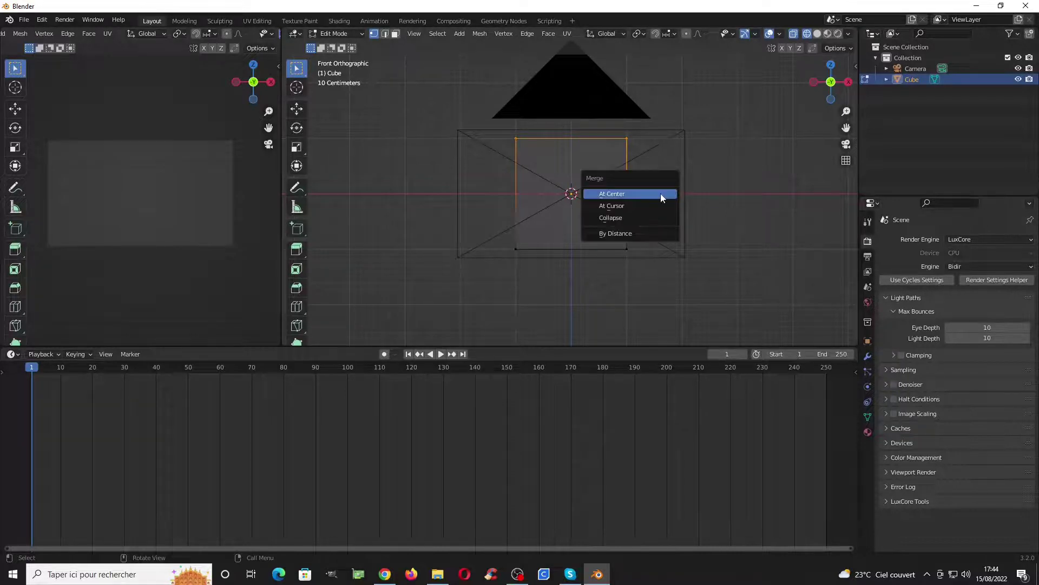
{"action": "left_click", "coordinate": [661, 193]}
{"action": "key", "text": "Tab"}
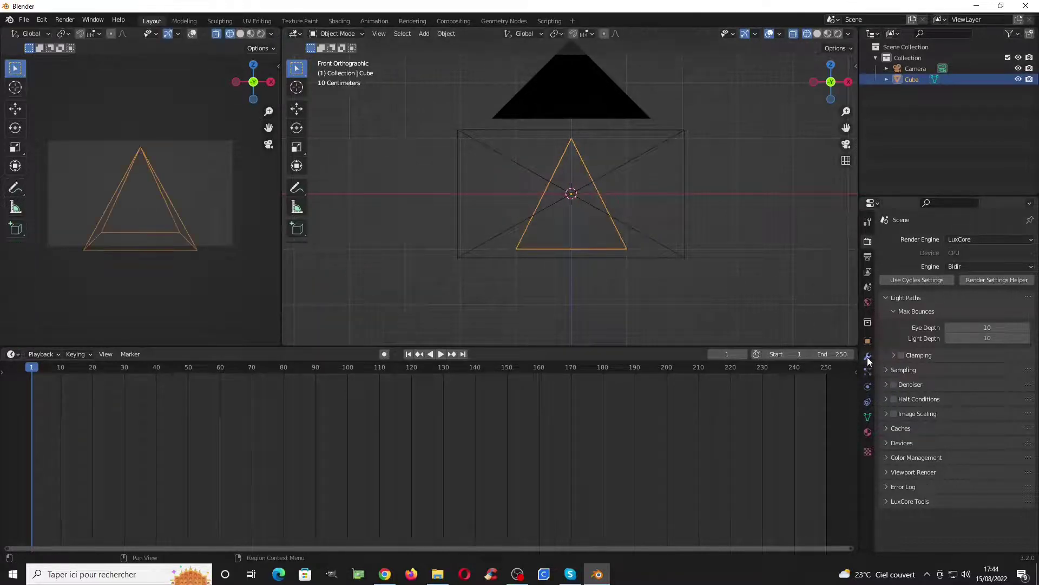
- Add a Bevel modifier to the pyramid with an amount of about 0.037 m
{"action": "left_click", "coordinate": [868, 356]}
{"action": "left_click", "coordinate": [978, 237]}
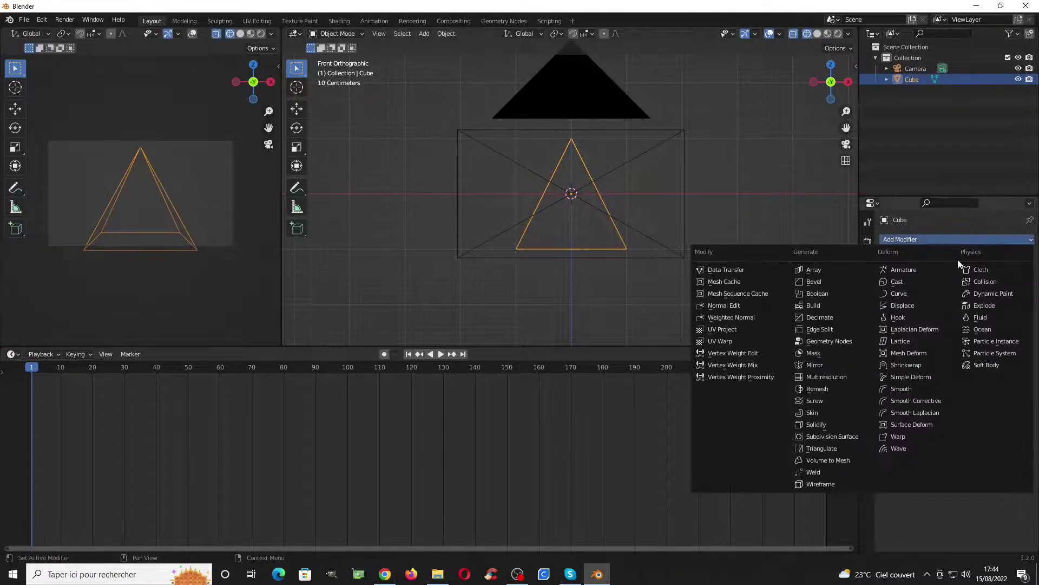
{"action": "left_click", "coordinate": [820, 281]}
{"action": "left_click_drag", "start_coordinate": [980, 299], "coordinate": [947, 299]}
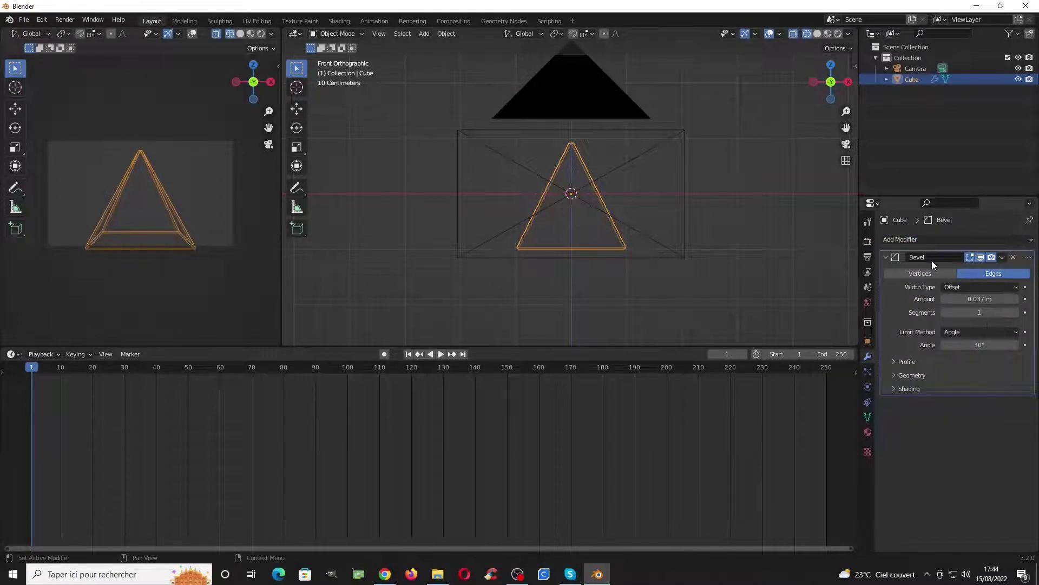
{"action": "left_click", "coordinate": [886, 257]}
- Switch the main viewport to solid shading and scale the pyramid by 0.2
{"action": "key", "text": "z"}
{"action": "left_click", "coordinate": [558, 216]}
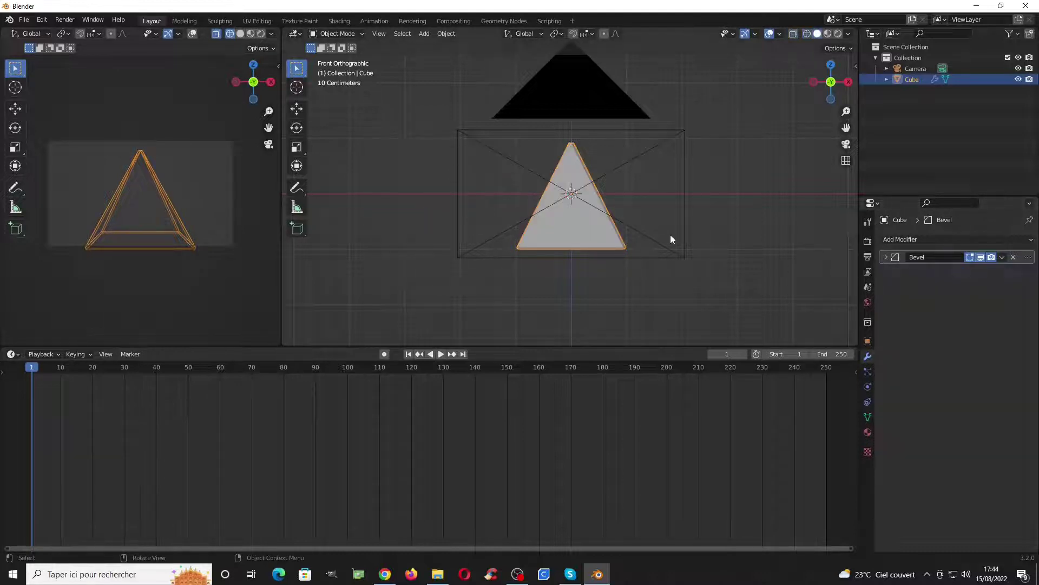
{"action": "type", "text": "s0.2"}
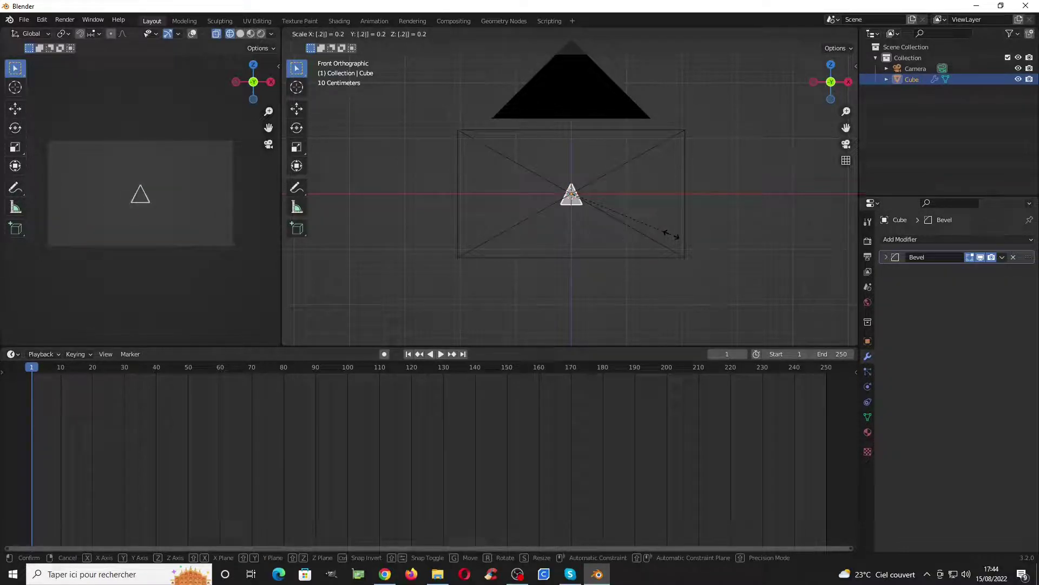
{"action": "key", "text": "Return"}
- Add a plane, rotate it upright in the front view and move it to the negative X side of the pyramid
{"action": "key", "text": "shift+a"}
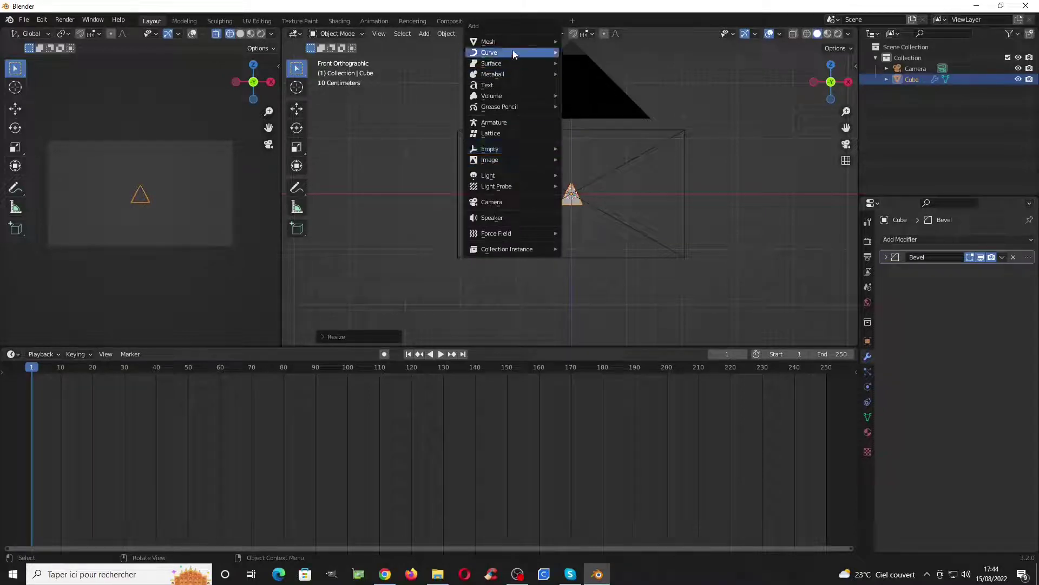
{"action": "mouse_move", "coordinate": [512, 50]}
{"action": "left_click", "coordinate": [583, 44]}
{"action": "key", "text": "r"}
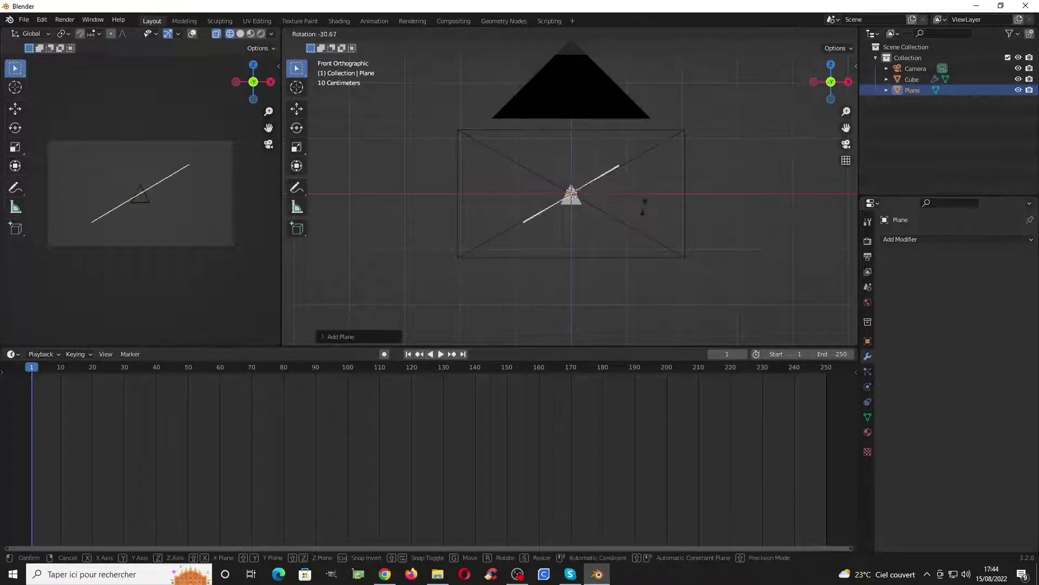
{"action": "left_click", "coordinate": [622, 138]}
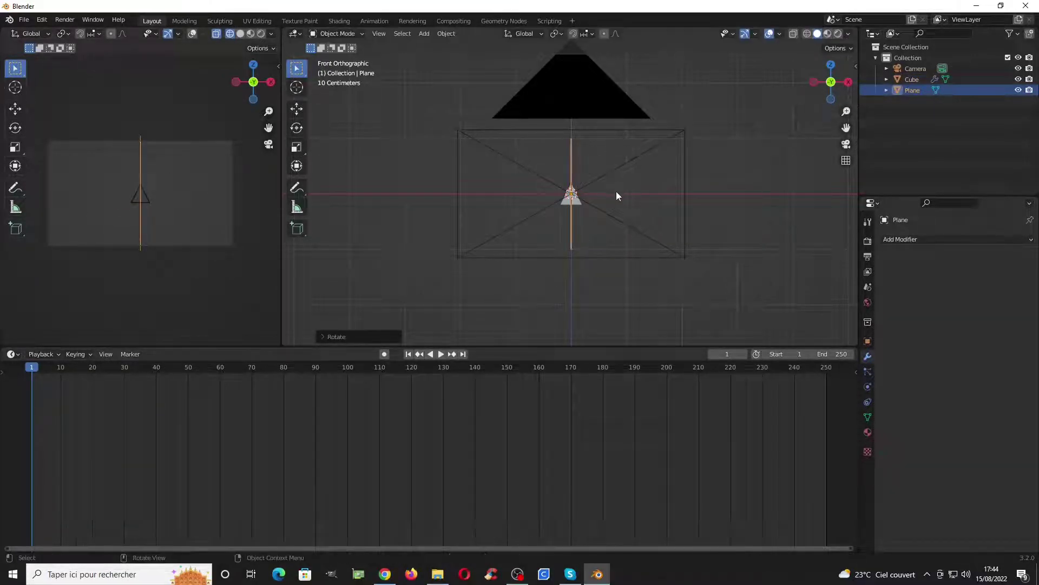
{"action": "key", "text": "g"}
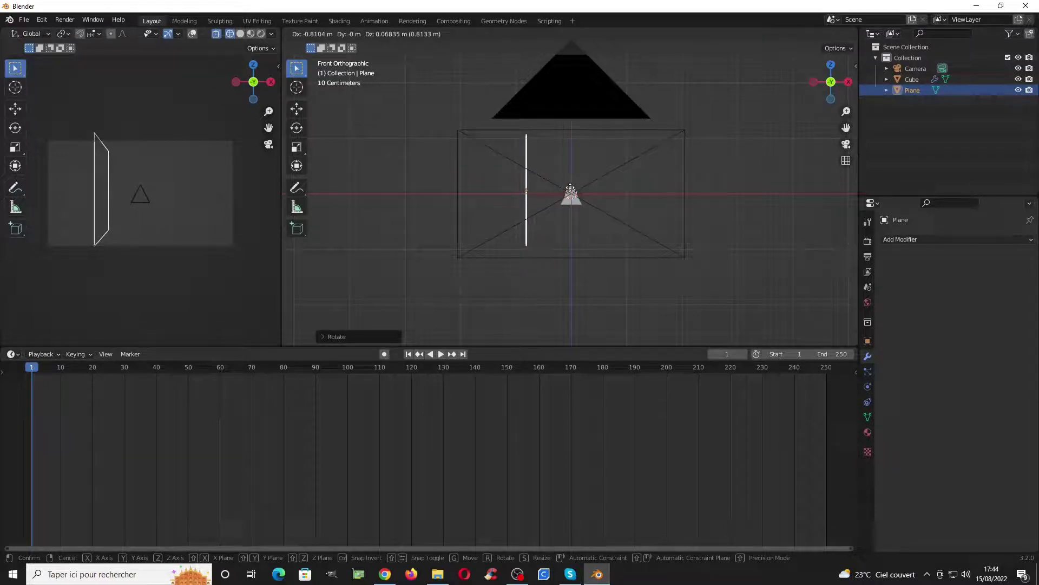
{"action": "left_click", "coordinate": [532, 192]}
- Scale up the pyramid slightly in the front view
{"action": "left_click", "coordinate": [566, 206]}
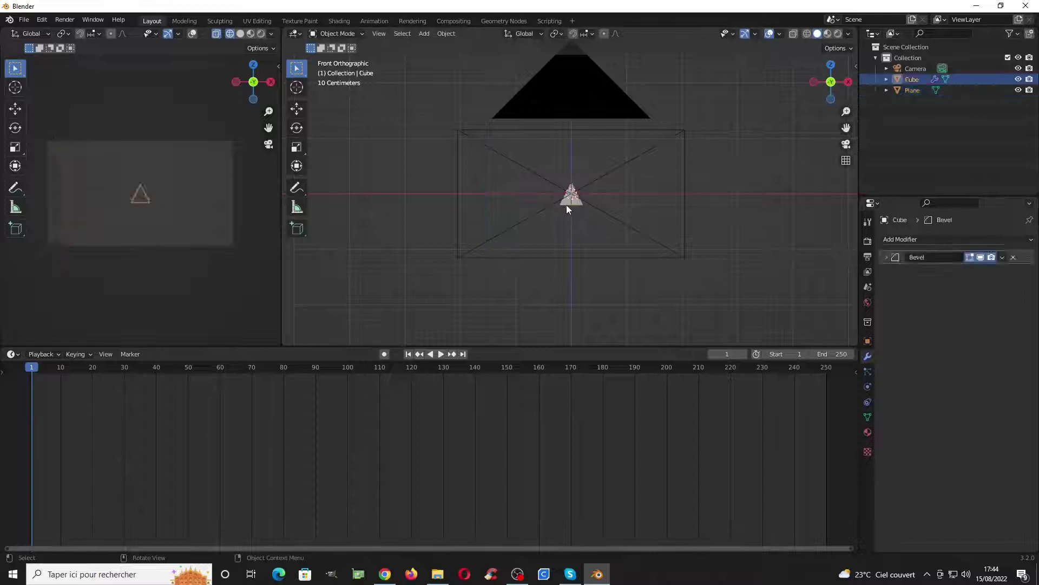
{"action": "key", "text": "s"}
{"action": "left_click", "coordinate": [592, 221]}
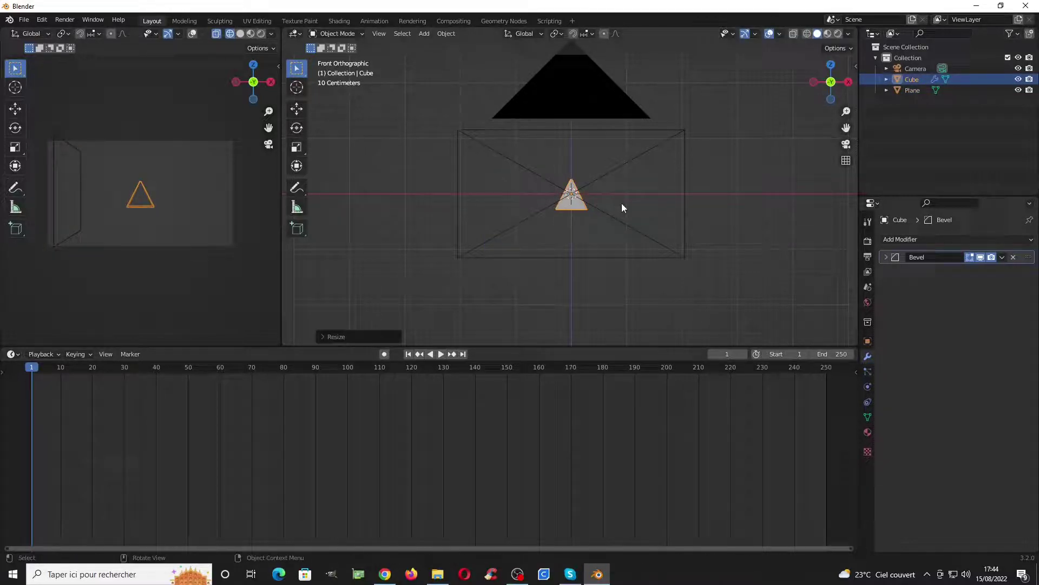
- Add a spot light at the origin and rotate it 90° about the Y axis
{"action": "key", "text": "shift+a"}
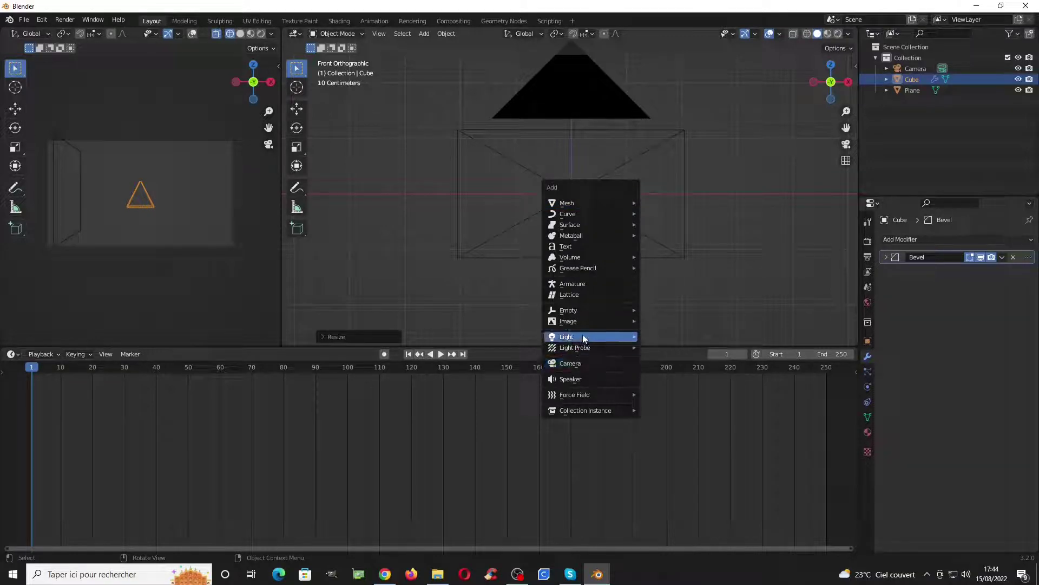
{"action": "mouse_move", "coordinate": [629, 339]}
{"action": "left_click", "coordinate": [667, 359]}
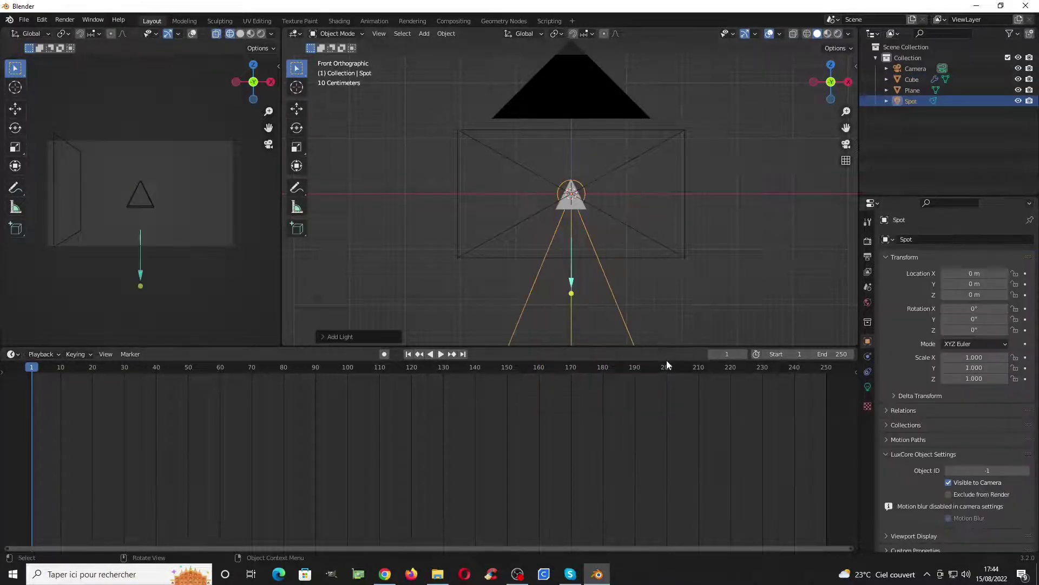
{"action": "type", "text": "rx9"}
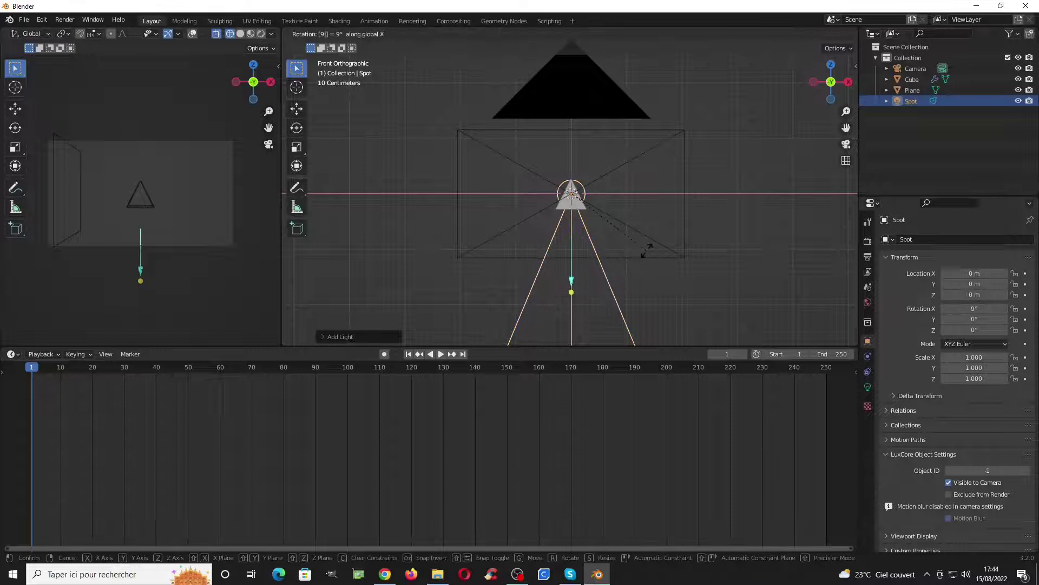
{"action": "type", "text": "0y"}
{"action": "key", "text": "Return"}
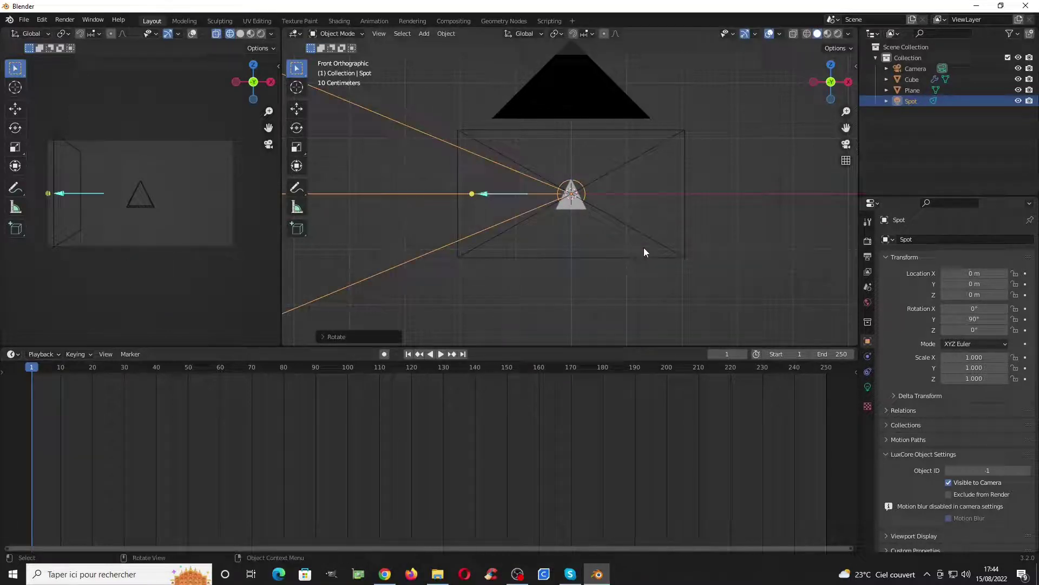
- Move the spot light along the positive X axis to about 2.03 m from the pyramid
{"action": "key", "text": "g"}
{"action": "key", "text": "x"}
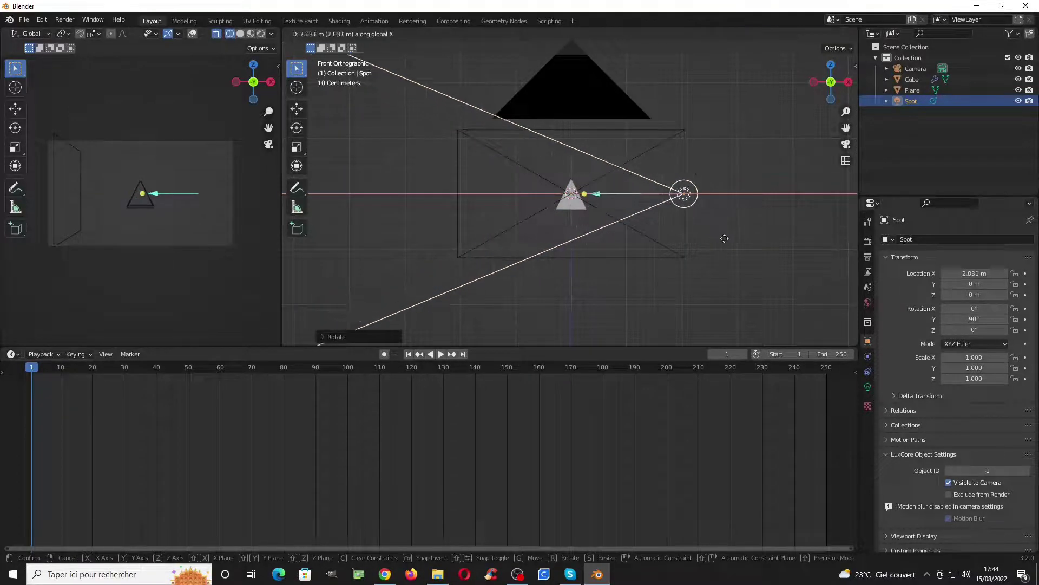
{"action": "left_click", "coordinate": [723, 236]}
- Set the spot light's unit to Lumen with a value of 10, a cone size of about 10.4° and a blend of 1
{"action": "left_click", "coordinate": [868, 387]}
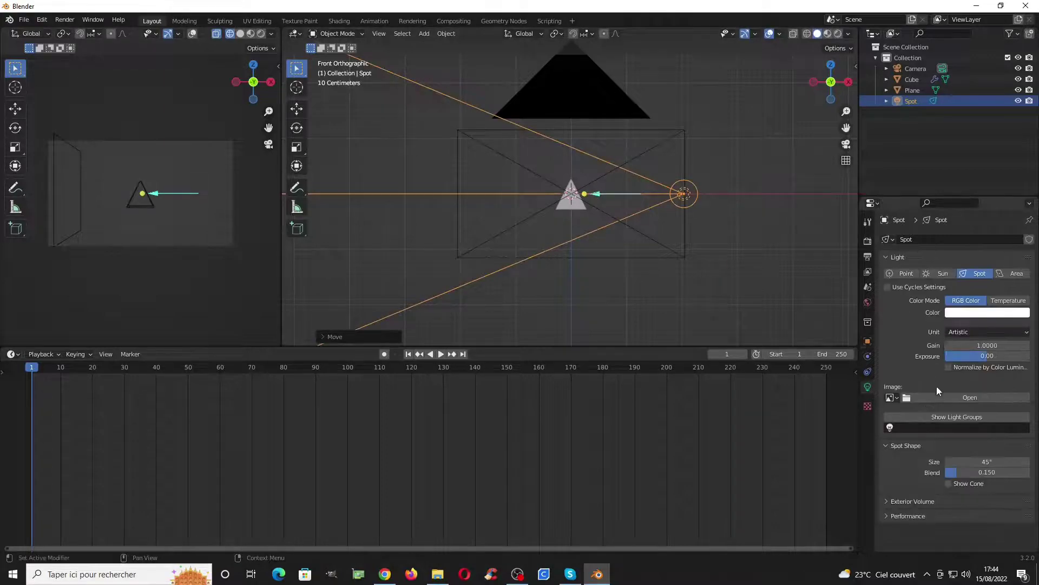
{"action": "left_click", "coordinate": [981, 340]}
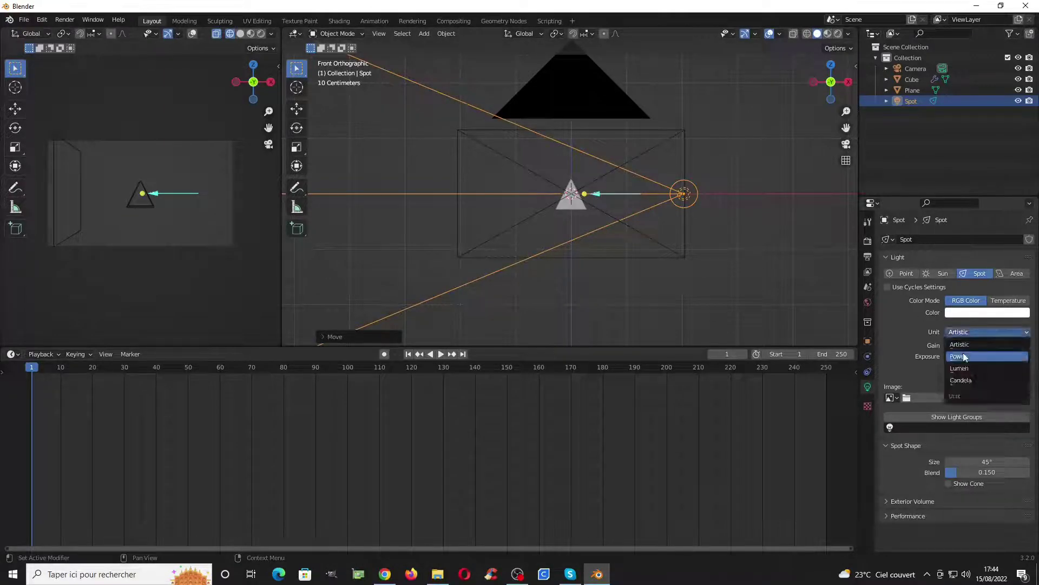
{"action": "left_click", "coordinate": [968, 369]}
{"action": "double_click", "coordinate": [974, 342]}
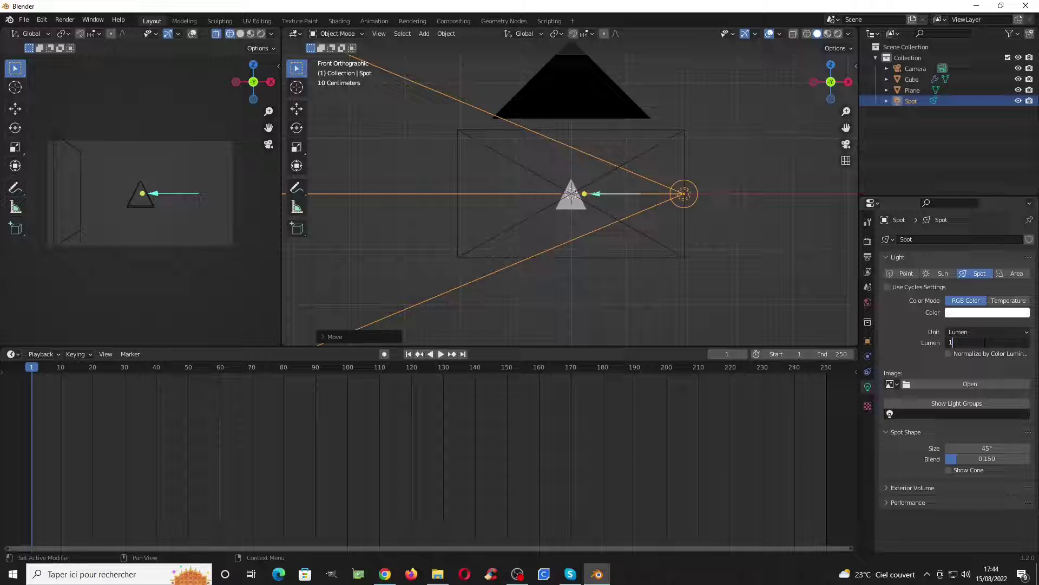
{"action": "key", "text": "Return"}
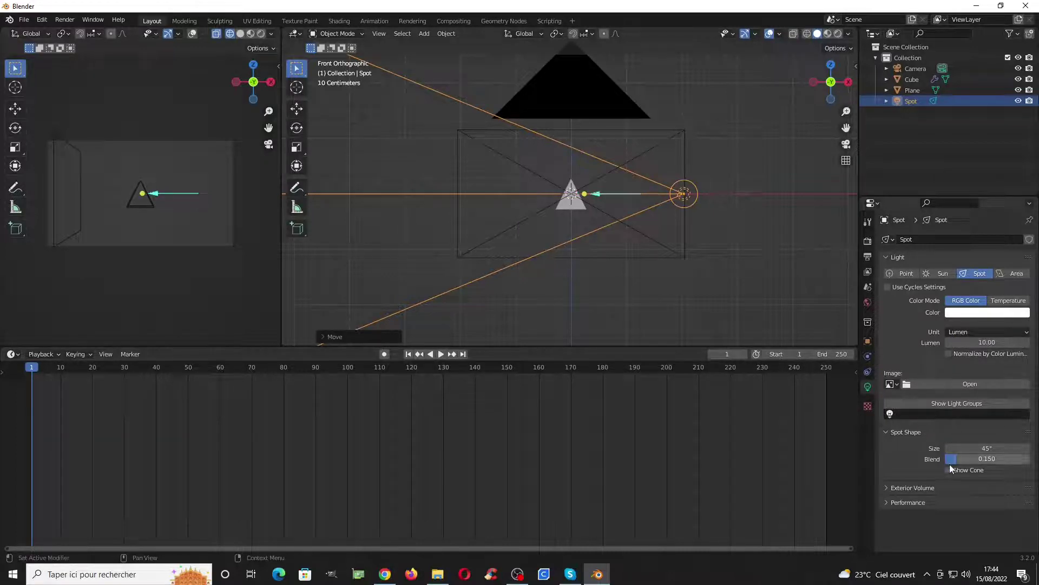
{"action": "left_click_drag", "start_coordinate": [990, 448], "coordinate": [950, 448]}
- Move the spot light along X closer to the pyramid, inside the camera frame
{"action": "key", "text": "g"}
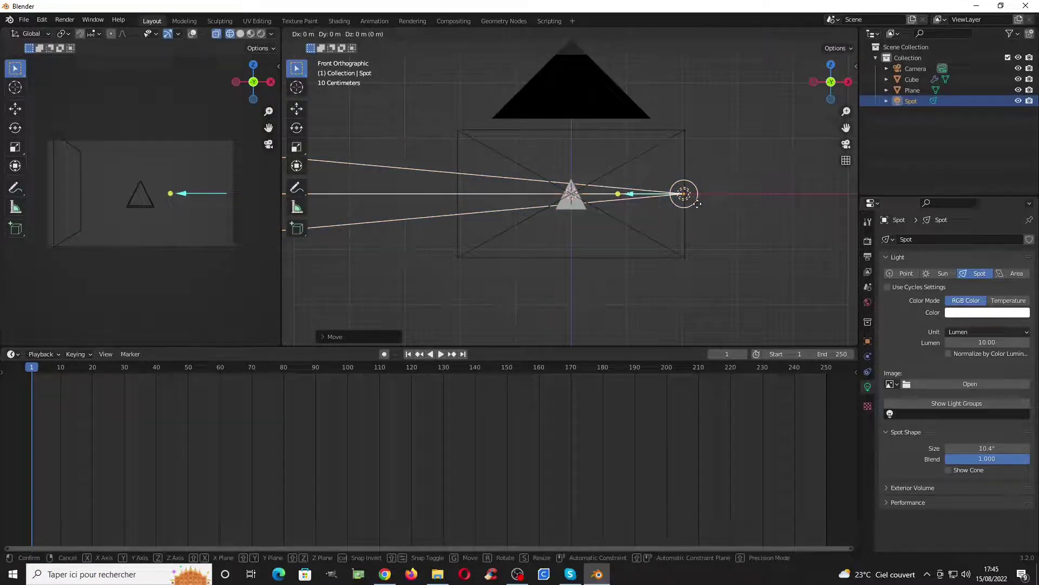
{"action": "key", "text": "x"}
{"action": "left_click", "coordinate": [667, 205]}
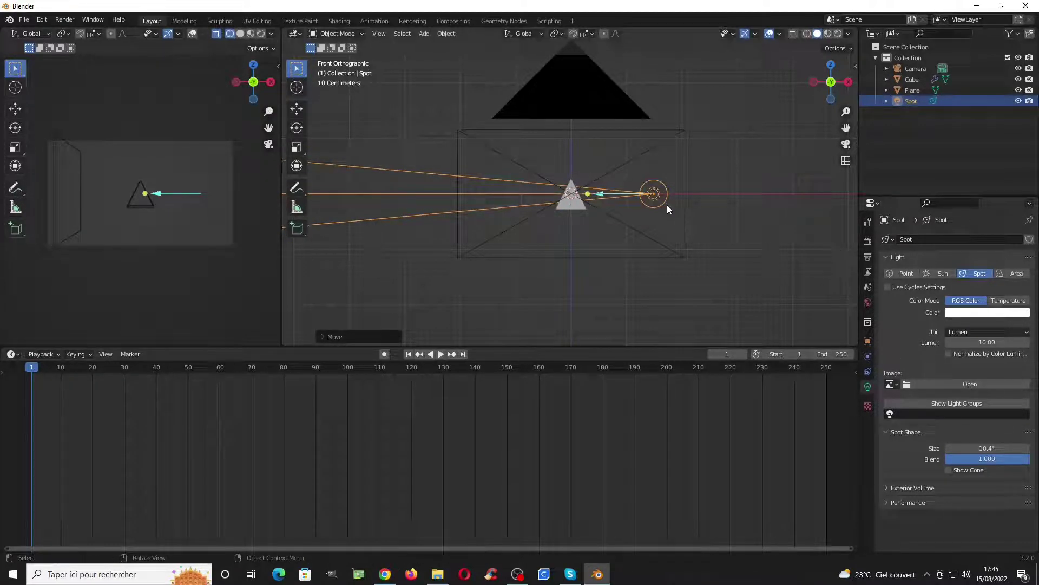
- Switch the main viewport to the camera view and scale up the plane until it extends past the frame's height
{"action": "key", "text": "KP_0"}
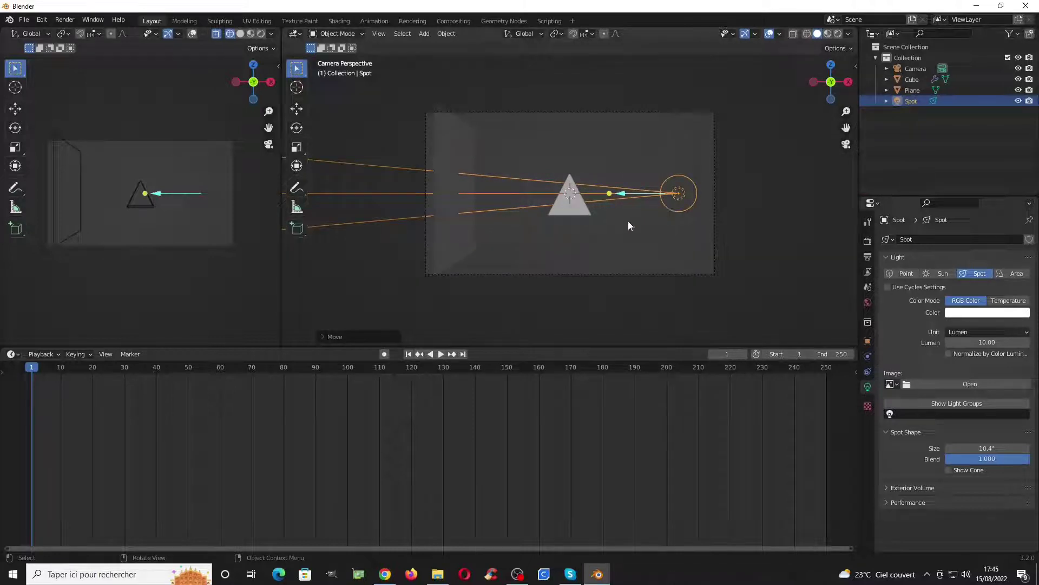
{"action": "left_click", "coordinate": [496, 156]}
{"action": "key", "text": "s"}
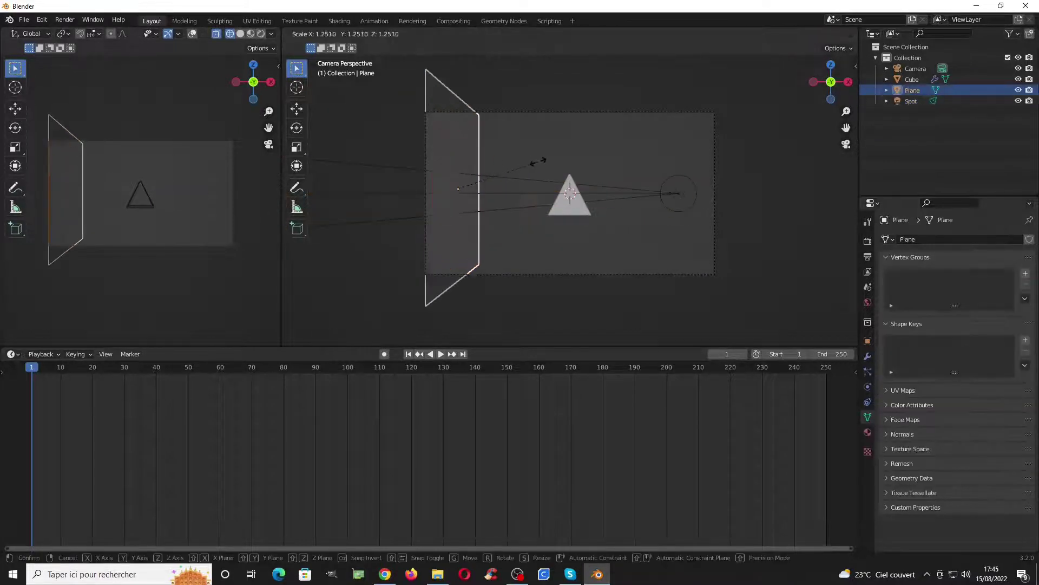
{"action": "left_click", "coordinate": [515, 193]}
- Save the scene as caustic_Prism.blend in the Dravia_Deco folder
{"action": "key", "text": "ctrl+s"}
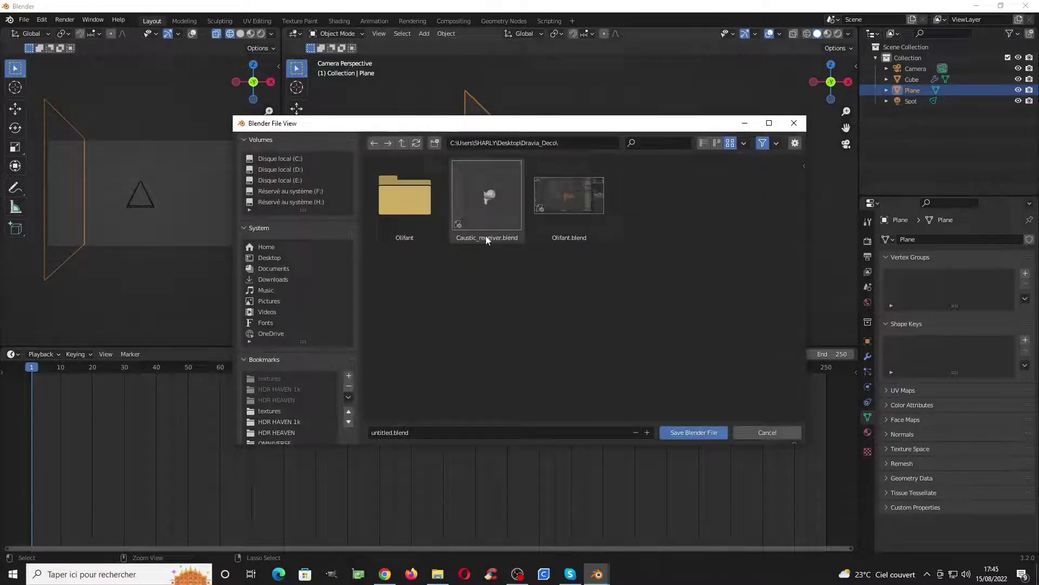
{"action": "left_click", "coordinate": [406, 432]}
{"action": "type", "text": "caus"}
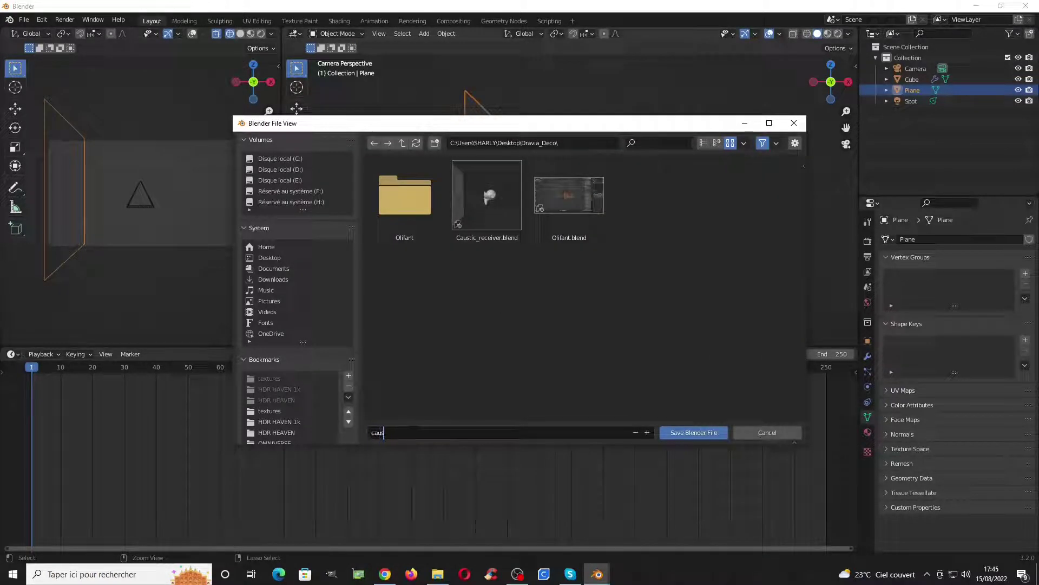
{"action": "type", "text": "tic."}
{"action": "type", "text": "Prism.blend"}
{"action": "key", "text": "Return"}
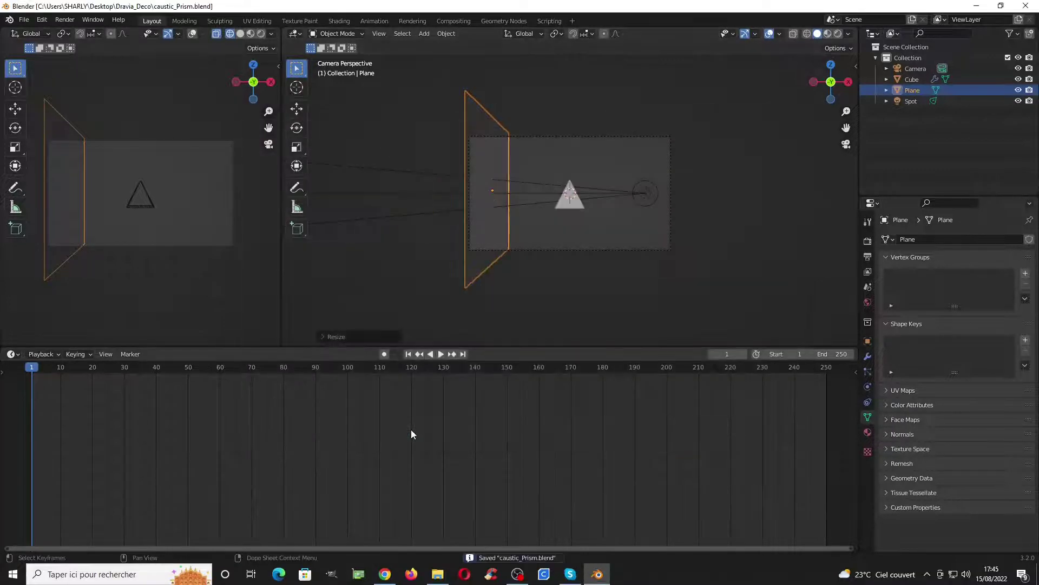
- Enable Render Region and Crop to Render Region in the output format settings
{"action": "left_click", "coordinate": [869, 241]}
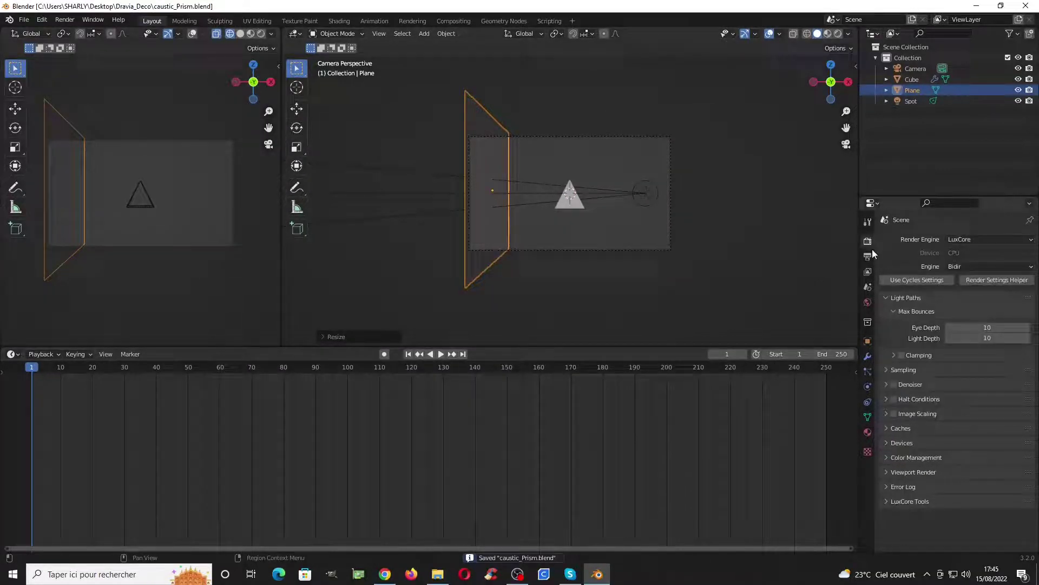
{"action": "left_click", "coordinate": [865, 258]}
{"action": "left_click", "coordinate": [949, 325]}
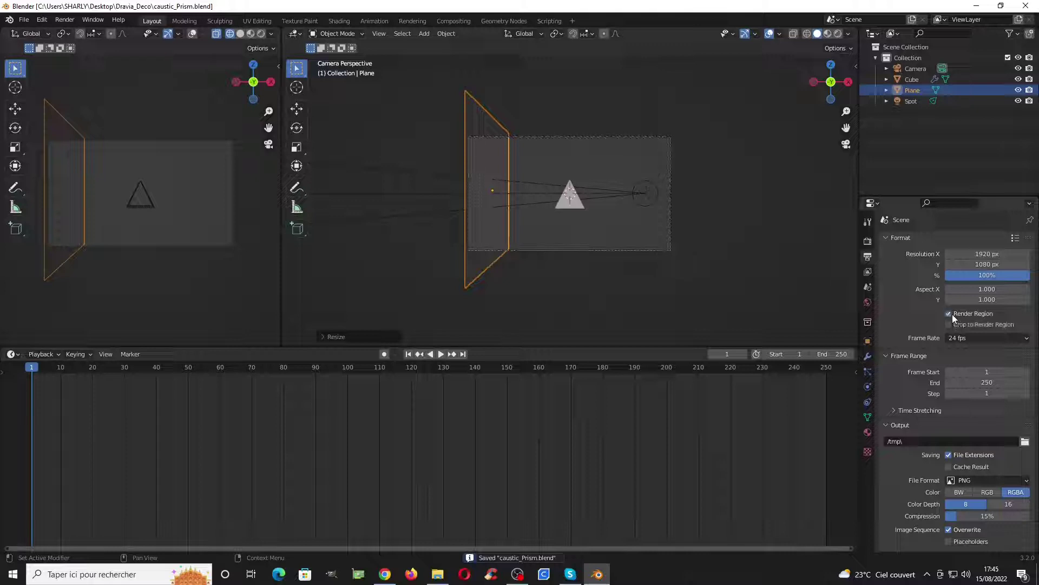
- Replace the timeline with the LuxCore material node editor and apply the Glass node tree preset to the pyramid
{"action": "left_click", "coordinate": [12, 354]}
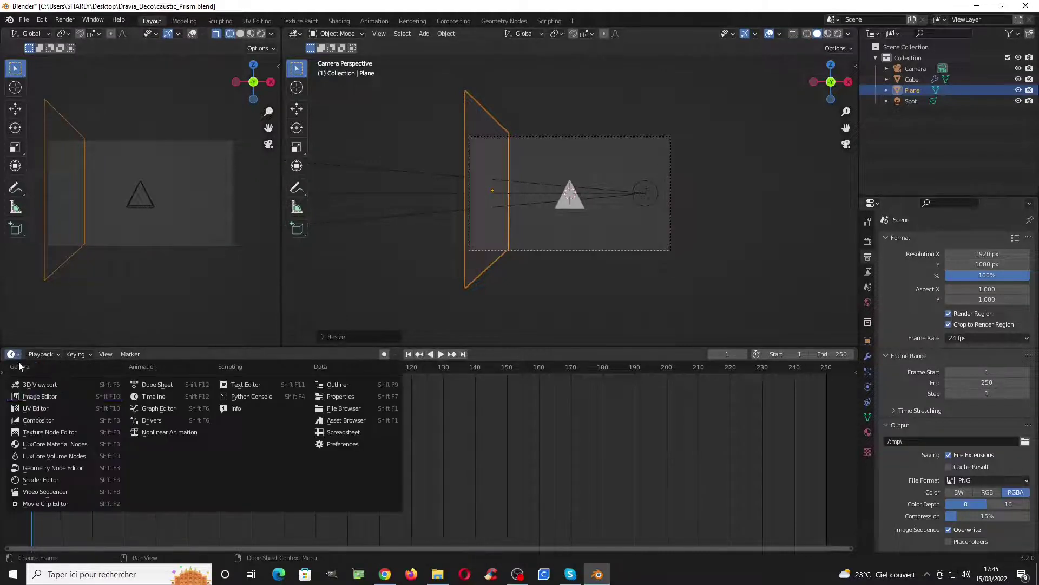
{"action": "left_click", "coordinate": [56, 444]}
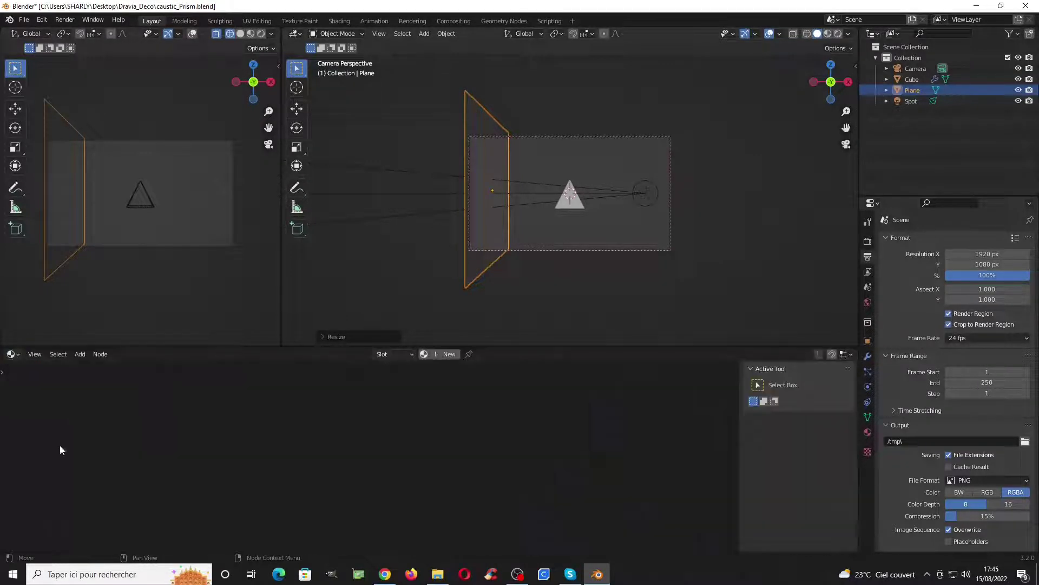
{"action": "left_click", "coordinate": [577, 216]}
{"action": "left_click", "coordinate": [868, 432]}
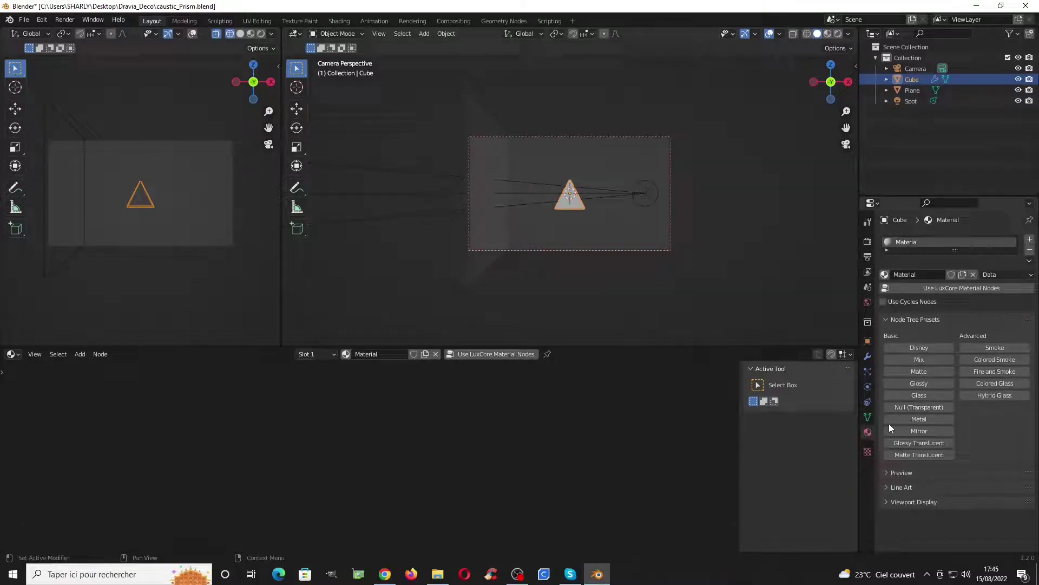
{"action": "left_click", "coordinate": [928, 394]}
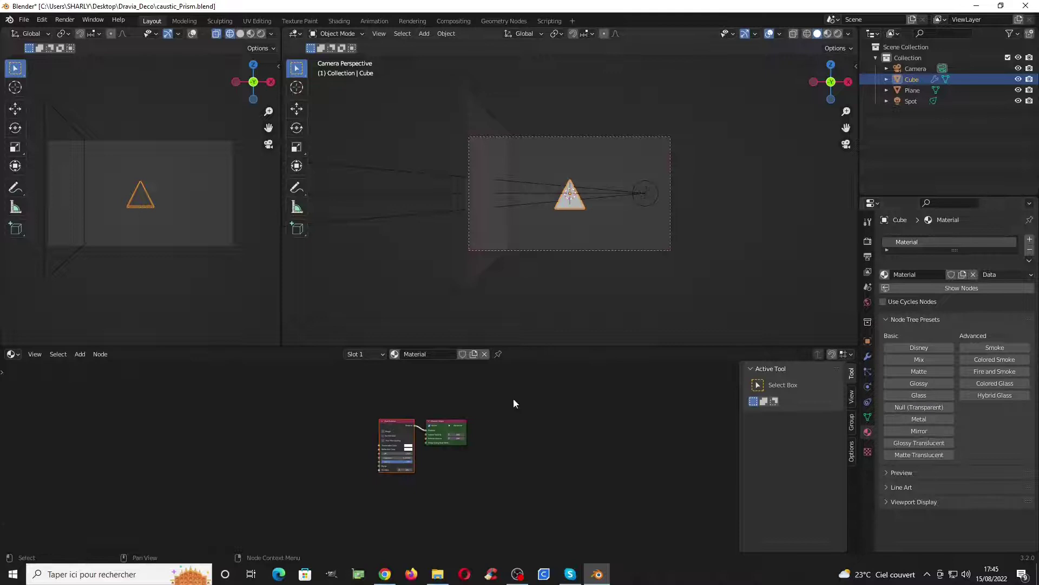
{"action": "scroll", "coordinate": [452, 421], "scroll_direction": "up", "scroll_amount": 3}
{"action": "middle_click_drag", "start_coordinate": [451, 421], "coordinate": [454, 426]}
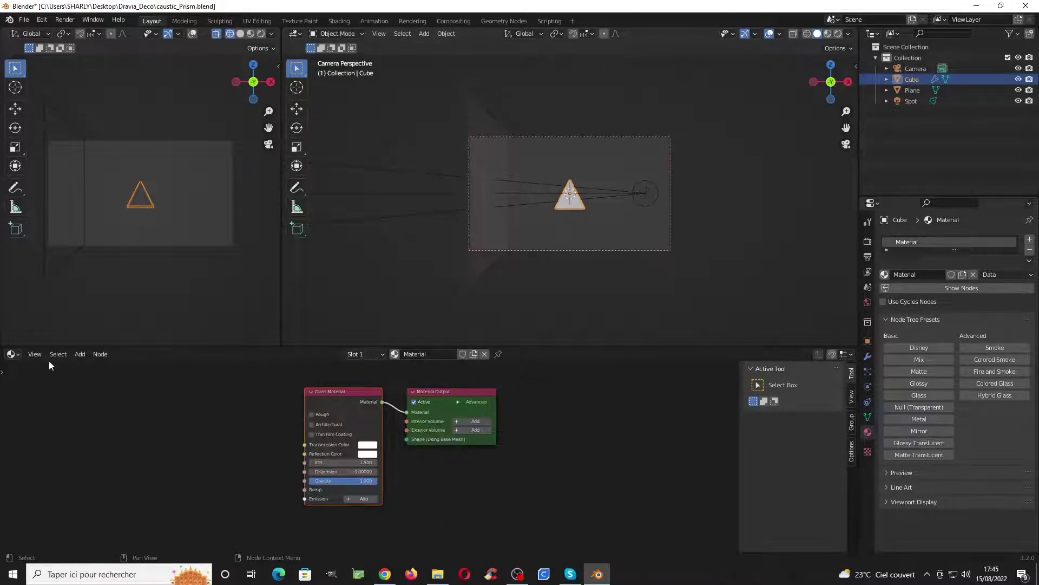
- Switch the node editor to LuxCore volume nodes and create two volume node trees named air and Fog
{"action": "left_click", "coordinate": [11, 354]}
{"action": "left_click", "coordinate": [28, 456]}
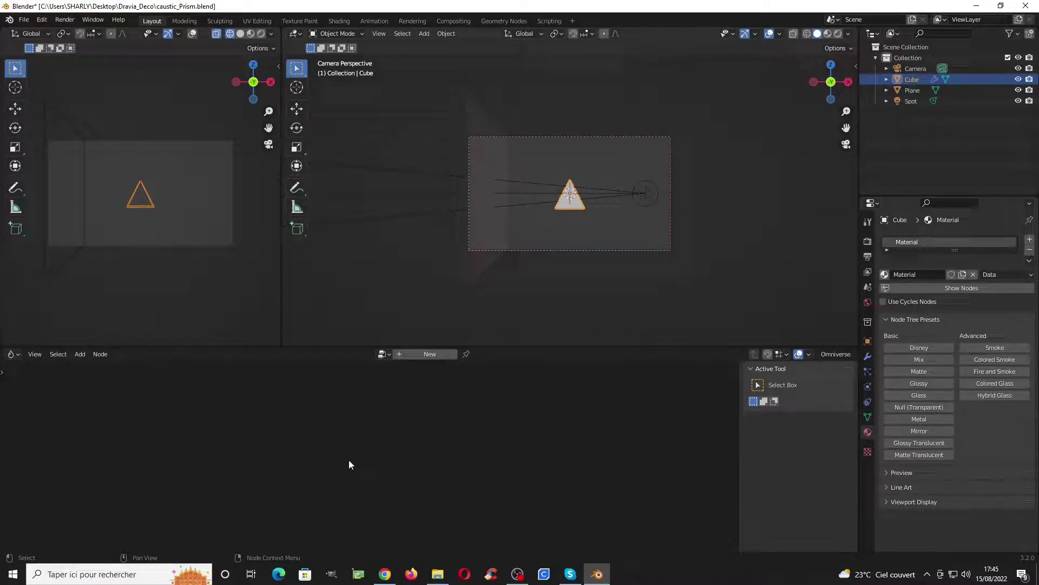
{"action": "left_click", "coordinate": [426, 354]}
{"action": "double_click", "coordinate": [405, 355]}
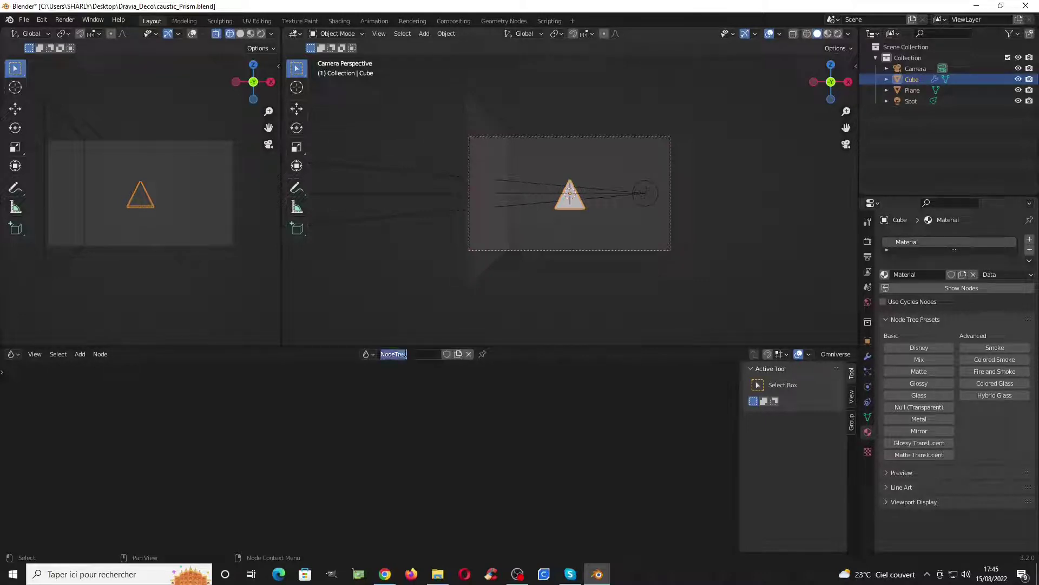
{"action": "type", "text": "air"}
{"action": "key", "text": "Escape"}
{"action": "double_click", "coordinate": [412, 355]}
{"action": "type", "text": "Fog"}
- Add a Volume Output node to the Fog node tree
{"action": "key", "text": "shift+a"}
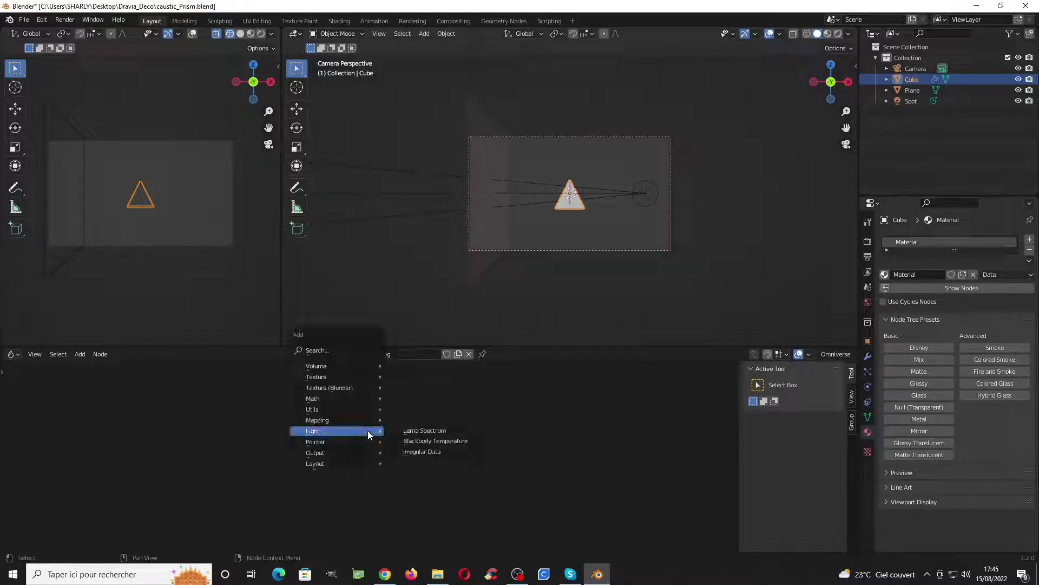
{"action": "mouse_move", "coordinate": [362, 443]}
{"action": "left_click", "coordinate": [398, 451]}
{"action": "left_click", "coordinate": [416, 433]}
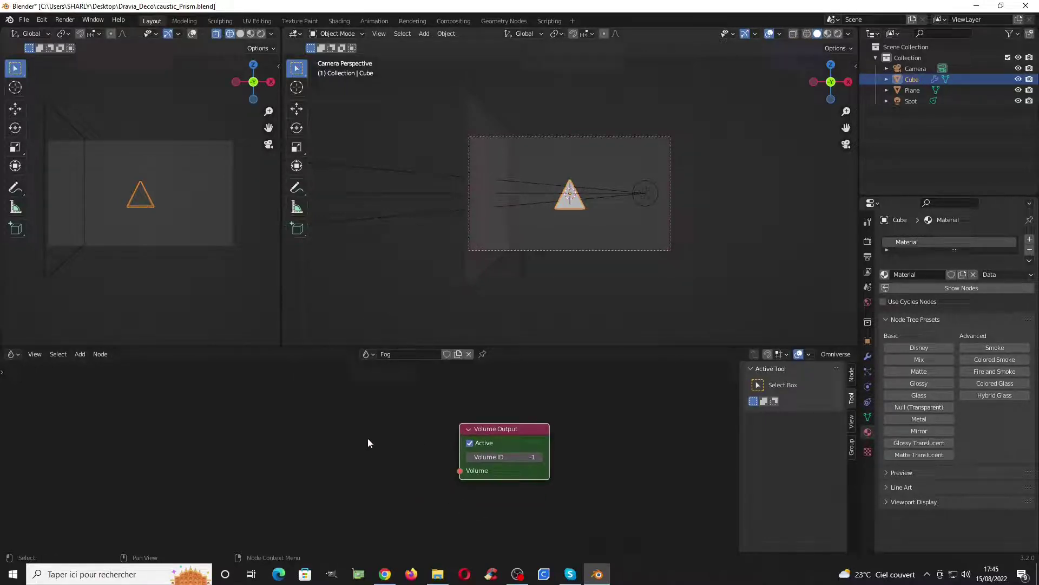
- Add a Homogeneous Volume node and connect its Volume output to the Volume Output node
{"action": "key", "text": "shift+a"}
{"action": "mouse_move", "coordinate": [326, 423]}
{"action": "mouse_move", "coordinate": [297, 337]}
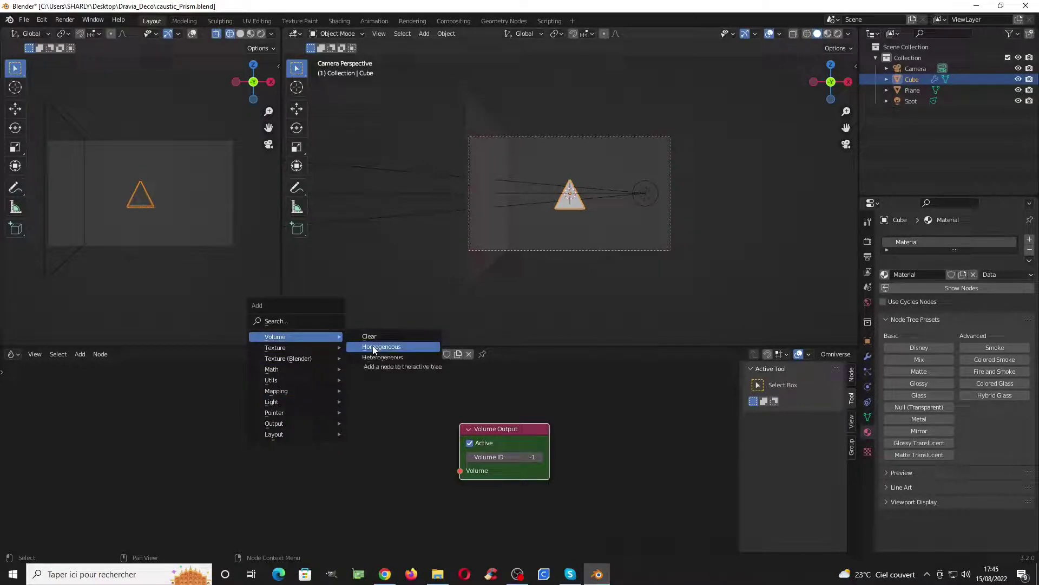
{"action": "left_click", "coordinate": [374, 346]}
{"action": "left_click", "coordinate": [329, 439]}
{"action": "left_click_drag", "start_coordinate": [336, 435], "coordinate": [459, 470]}
- Set the Homogeneous Volume node's Scattering Scale to 0.1
{"action": "mouse_move", "coordinate": [335, 461]}
{"action": "middle_mouse_down"}
{"action": "mouse_move", "coordinate": [377, 431]}
{"action": "mouse_move", "coordinate": [350, 460]}
{"action": "middle_mouse_up"}
{"action": "scroll", "coordinate": [349, 462], "scroll_direction": "up", "scroll_amount": 1}
{"action": "mouse_move", "coordinate": [351, 459]}
{"action": "left_mouse_down"}
{"action": "mouse_move", "coordinate": [319, 459]}
{"action": "mouse_move", "coordinate": [367, 466]}
{"action": "left_mouse_up"}
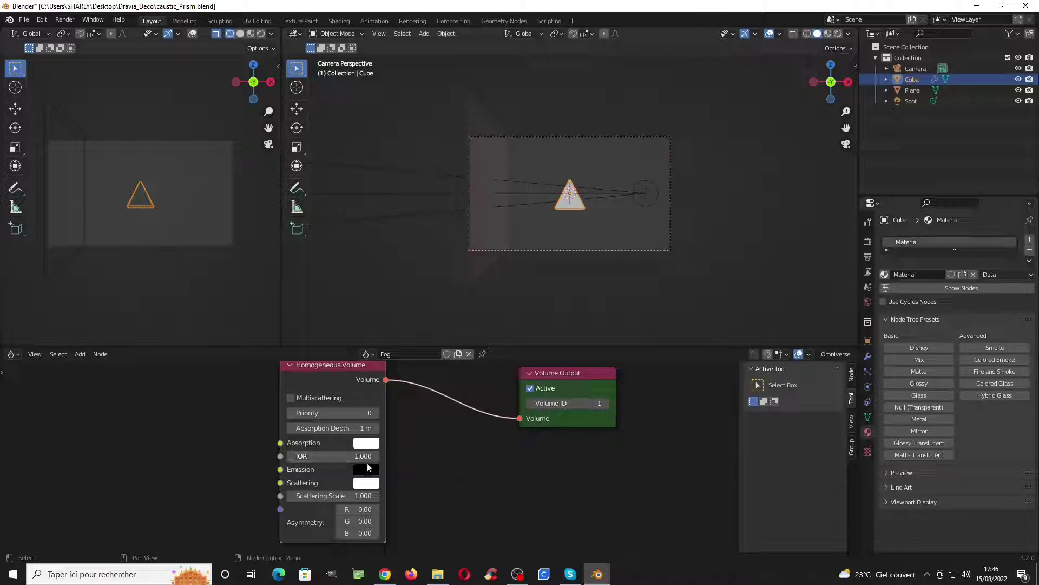
{"action": "left_click", "coordinate": [344, 493]}
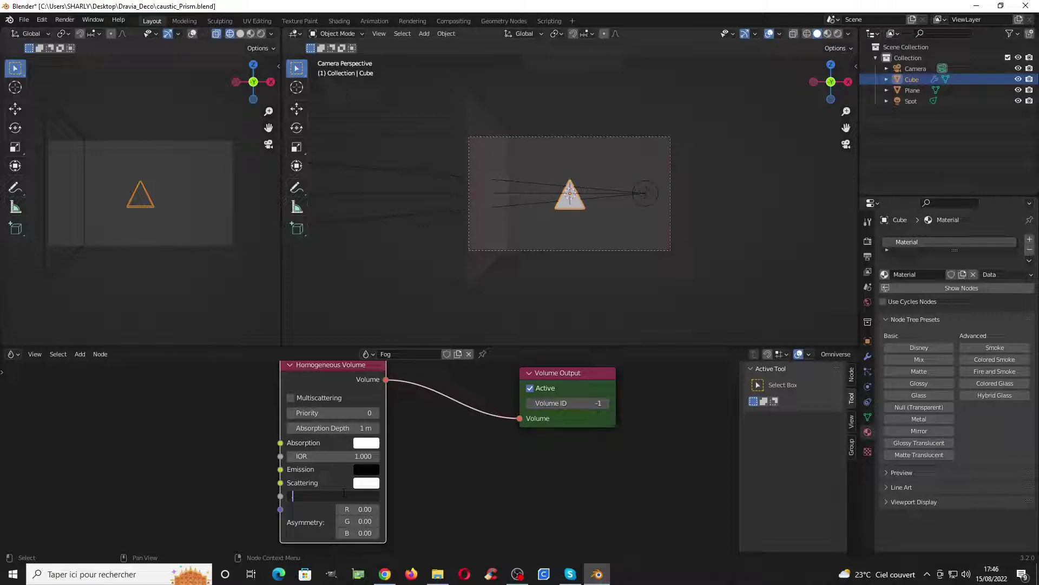
{"action": "key", "text": "Return"}
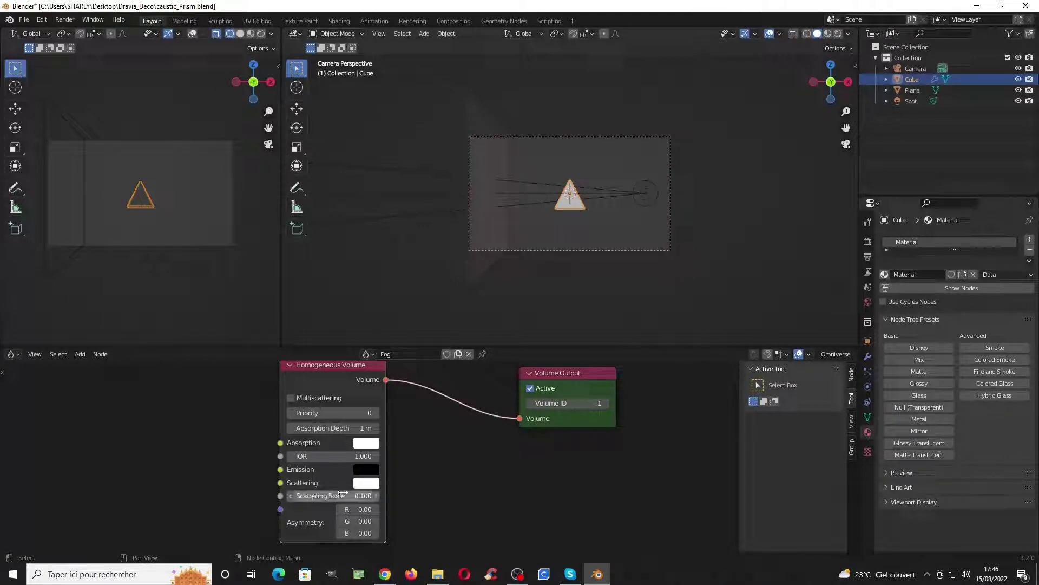
{"action": "middle_click_drag", "start_coordinate": [467, 393], "coordinate": [448, 421]}
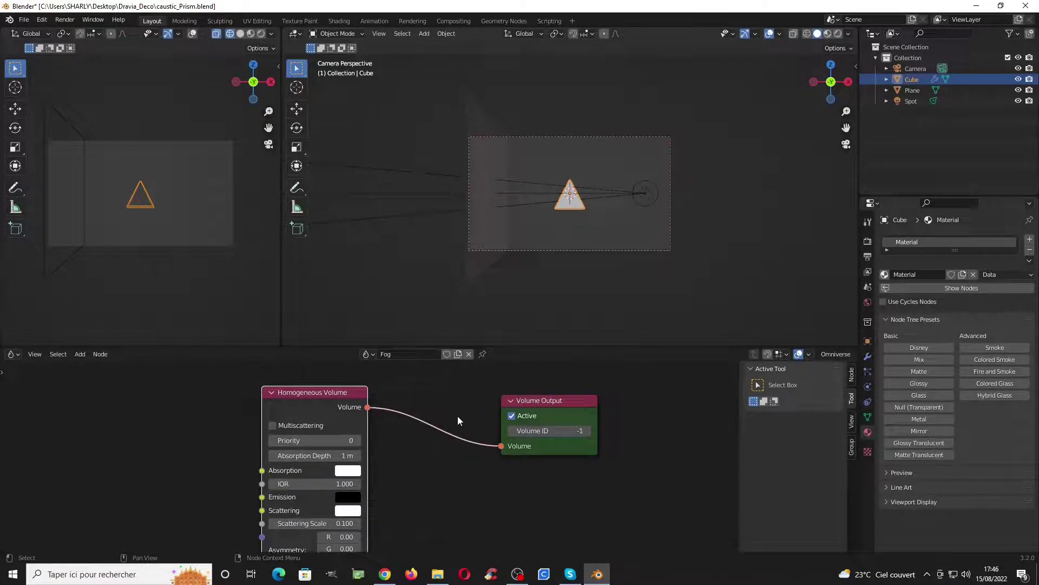
- Open the air volume node tree and add a Volume Output node to it
{"action": "left_click", "coordinate": [469, 354]}
{"action": "left_click", "coordinate": [382, 354]}
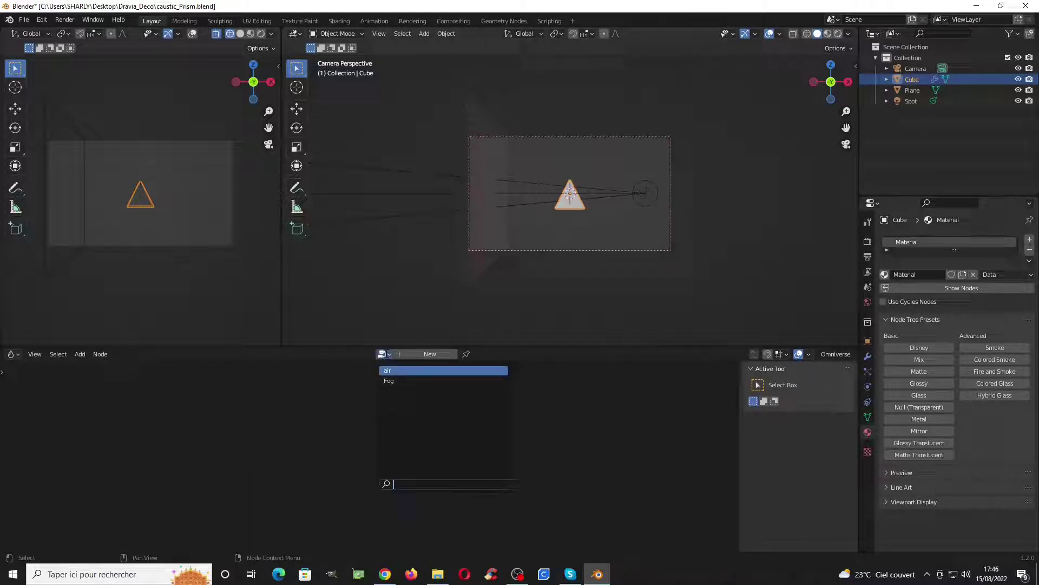
{"action": "left_click", "coordinate": [395, 371]}
{"action": "key", "text": "shift+a"}
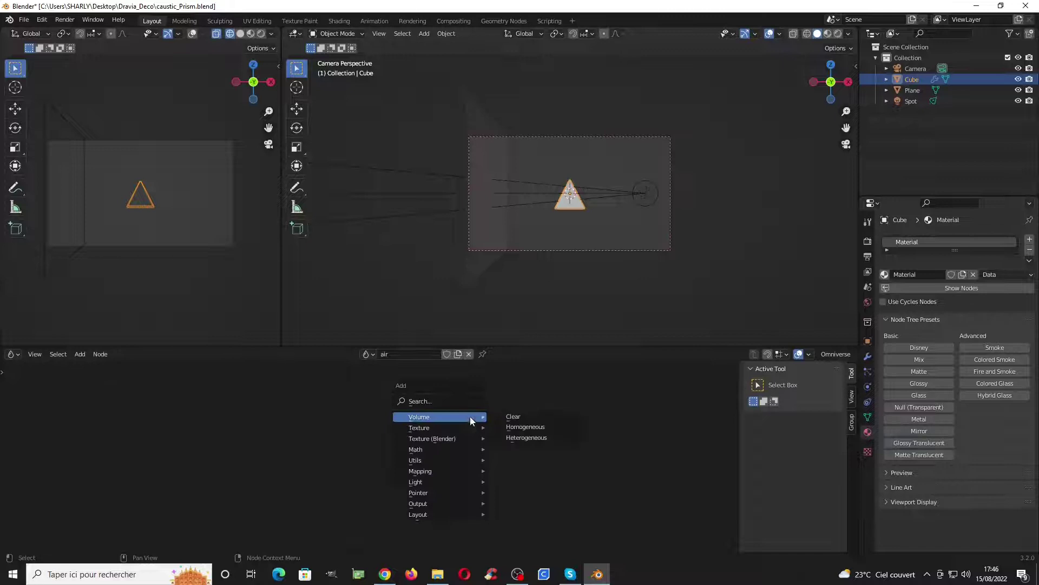
{"action": "mouse_move", "coordinate": [465, 503]}
{"action": "left_click", "coordinate": [517, 501]}
{"action": "left_click", "coordinate": [496, 428]}
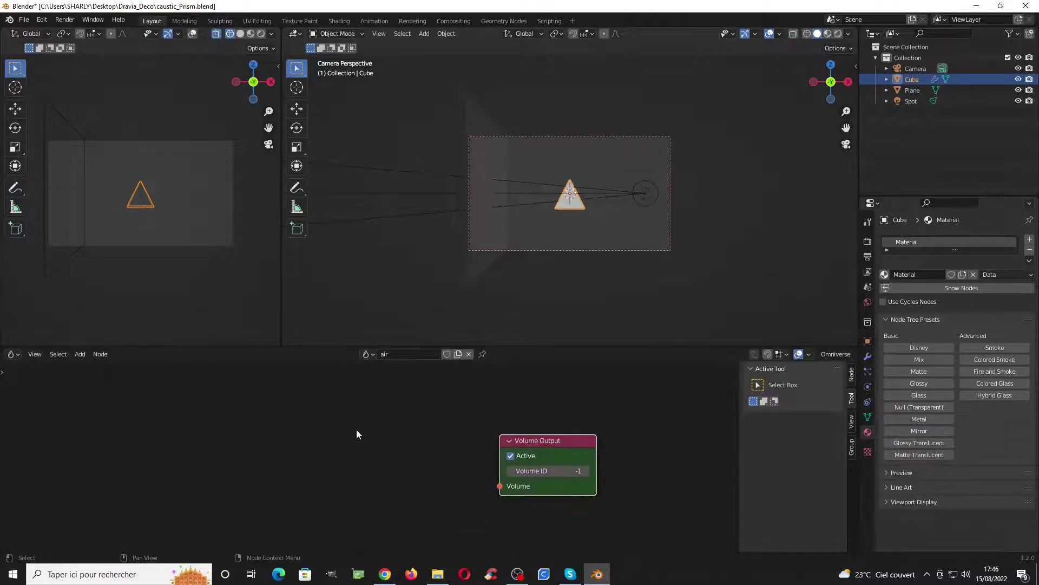
- Add a Clear Volume node to the air tree and connect its Volume output to the Volume Output node
{"action": "key", "text": "shift+a"}
{"action": "mouse_move", "coordinate": [315, 339]}
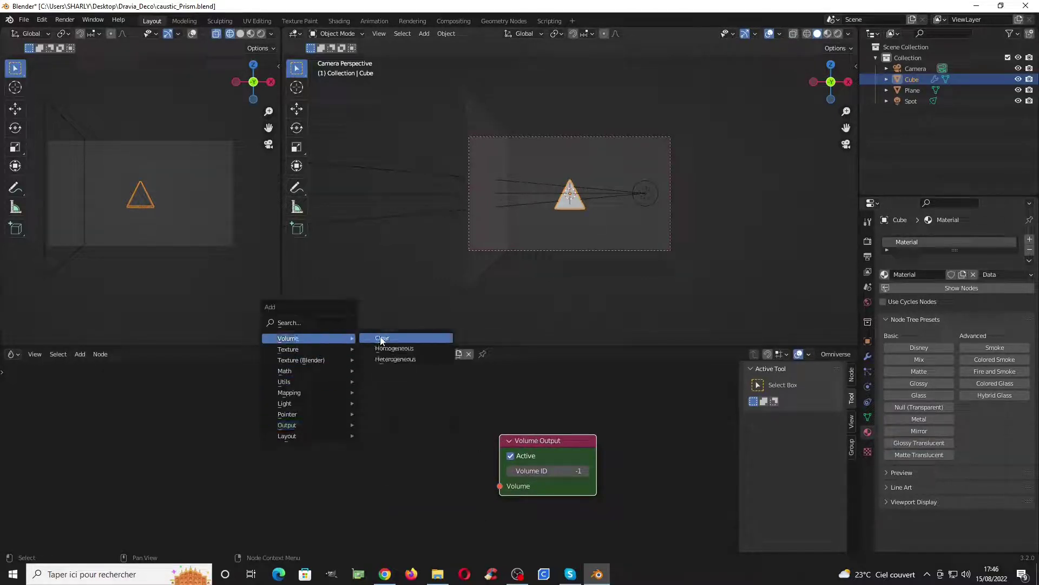
{"action": "left_click", "coordinate": [385, 340]}
{"action": "left_click", "coordinate": [358, 434]}
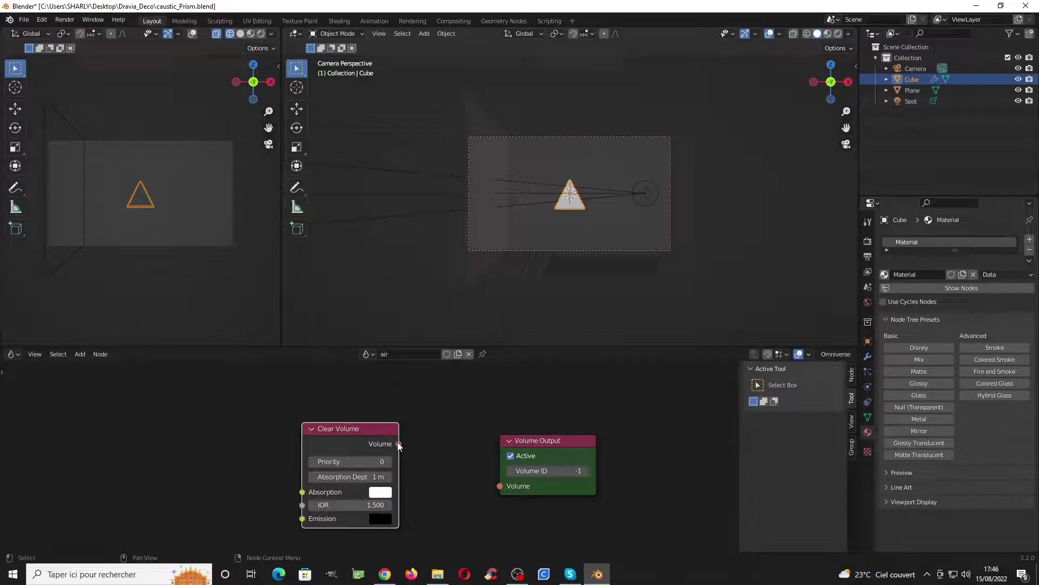
{"action": "left_click_drag", "start_coordinate": [398, 443], "coordinate": [499, 486]}
- Set the Clear Volume node's IOR to 1 and save the file
{"action": "left_click", "coordinate": [373, 505]}
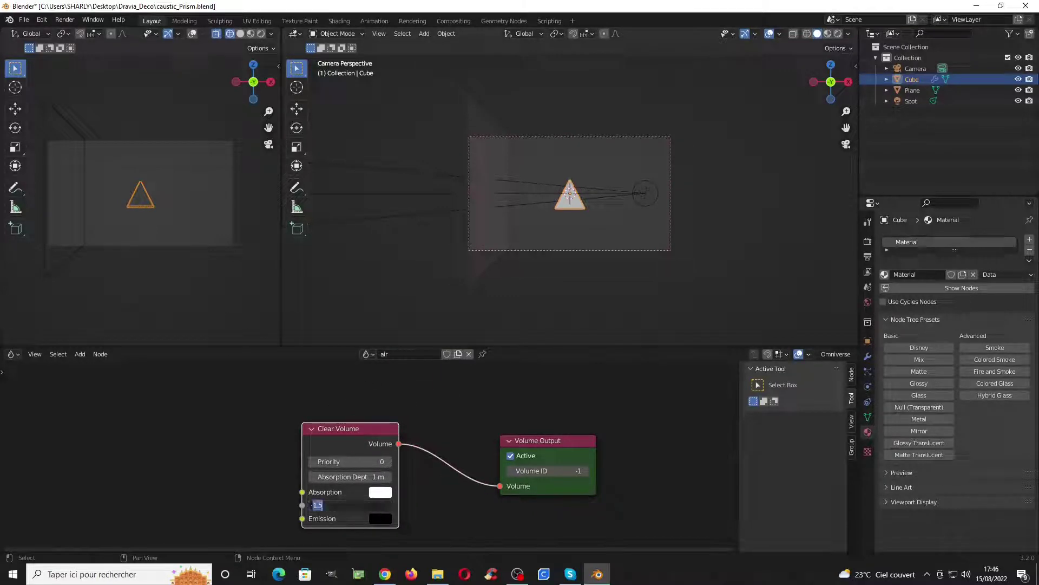
{"action": "type", "text": "1"}
{"action": "key", "text": "Return"}
{"action": "key", "text": "ctrl+s"}
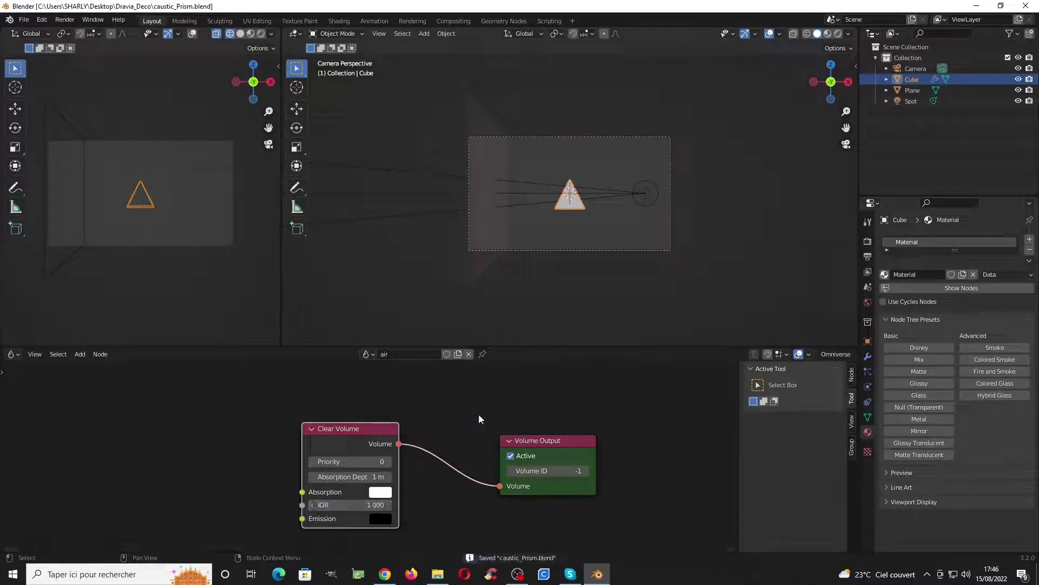
- Disable automatic camera volume detection for the camera and assign a volume node tree as its exterior volume
{"action": "left_click", "coordinate": [594, 247]}
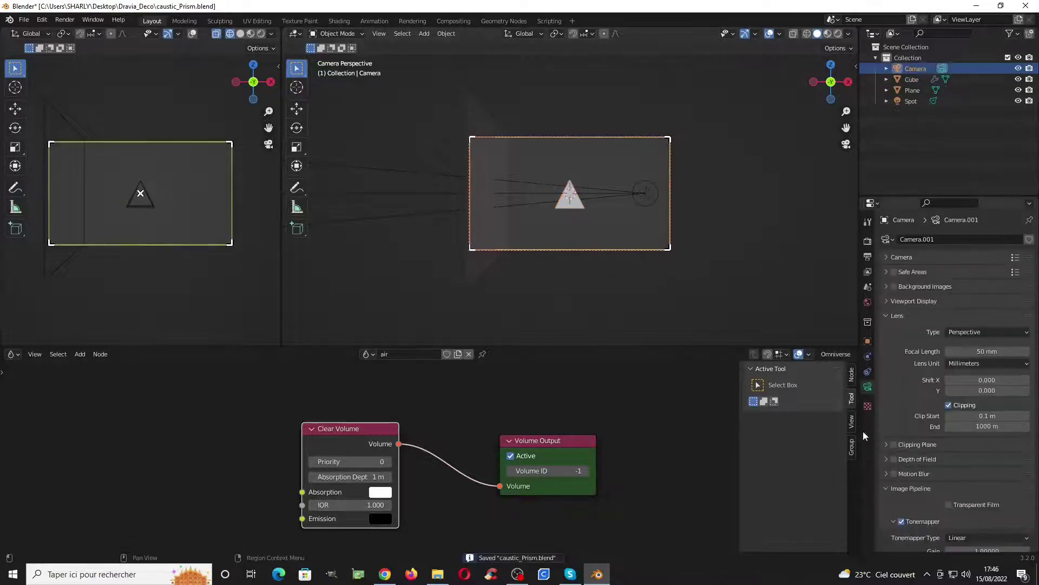
{"action": "left_click", "coordinate": [903, 316]}
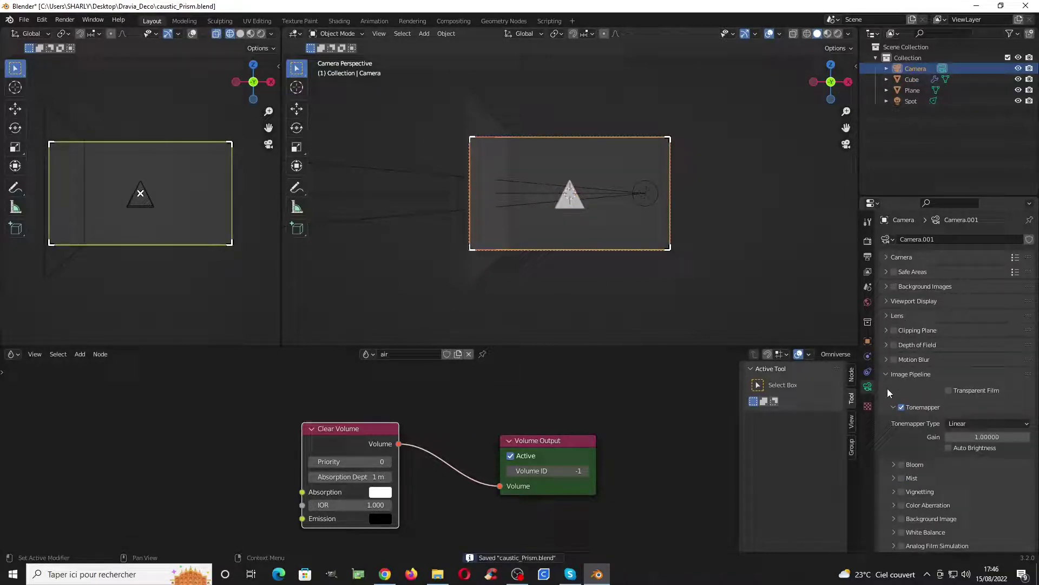
{"action": "left_click", "coordinate": [900, 374]}
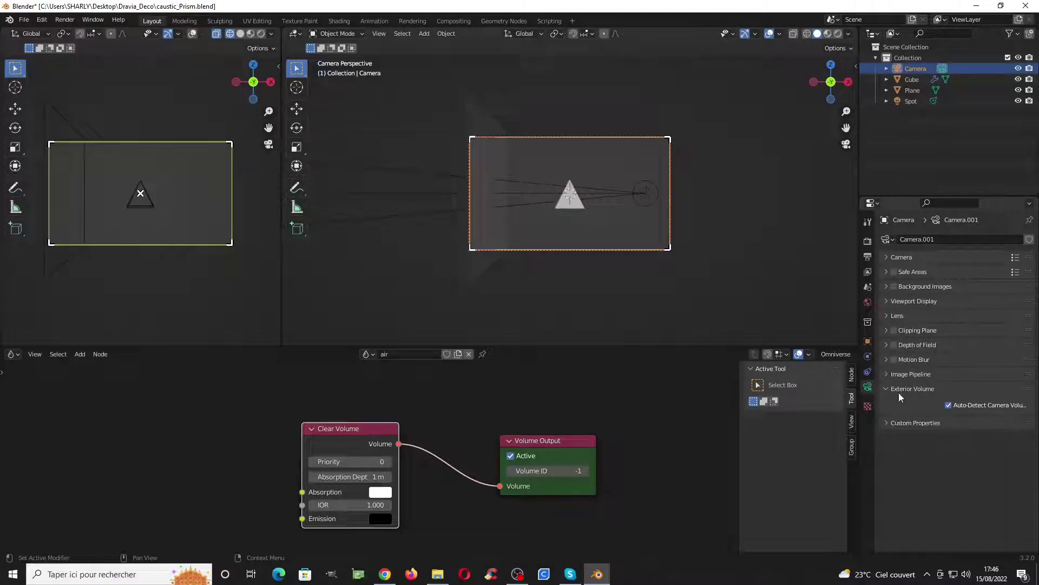
{"action": "left_click", "coordinate": [948, 405]}
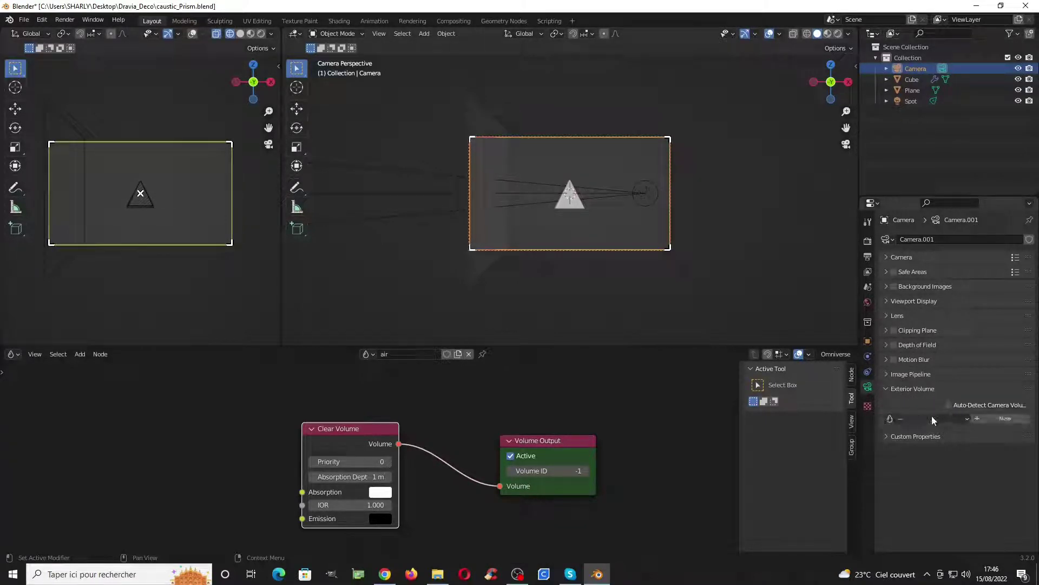
{"action": "left_click", "coordinate": [931, 418]}
{"action": "left_click", "coordinate": [918, 429]}
- Open the spot light's exterior volume settings and save the file
{"action": "left_click", "coordinate": [650, 192]}
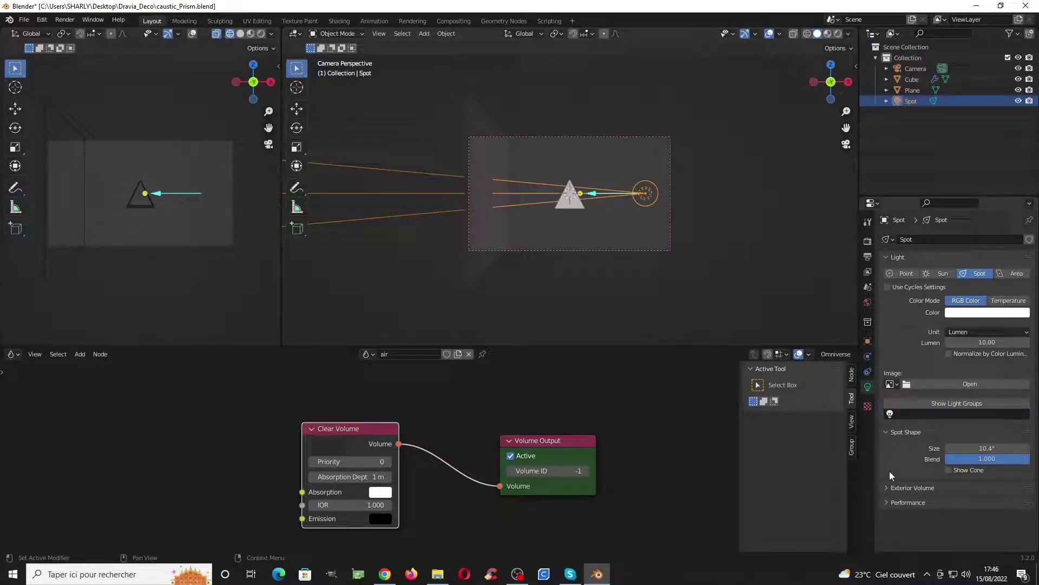
{"action": "left_click", "coordinate": [891, 486]}
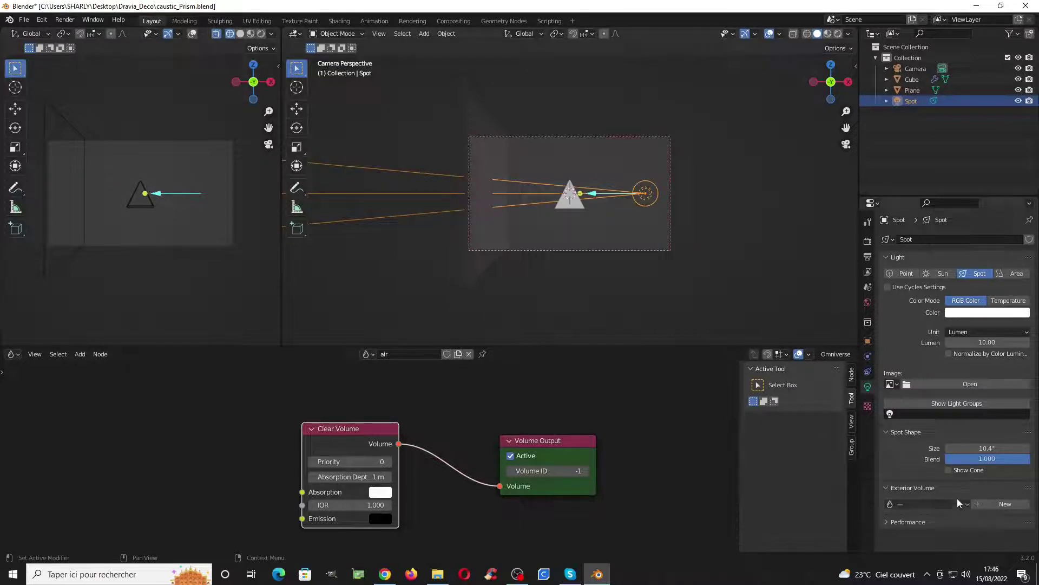
{"action": "key", "text": "ctrl+s"}
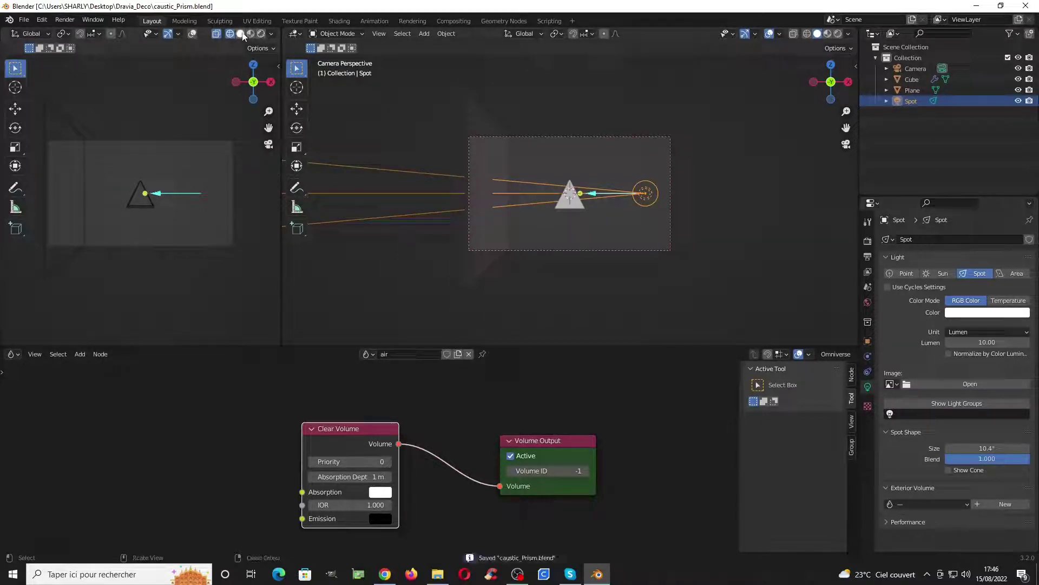
- Show the small viewport in rendered shading and set the World Light to None
{"action": "left_click", "coordinate": [261, 33]}
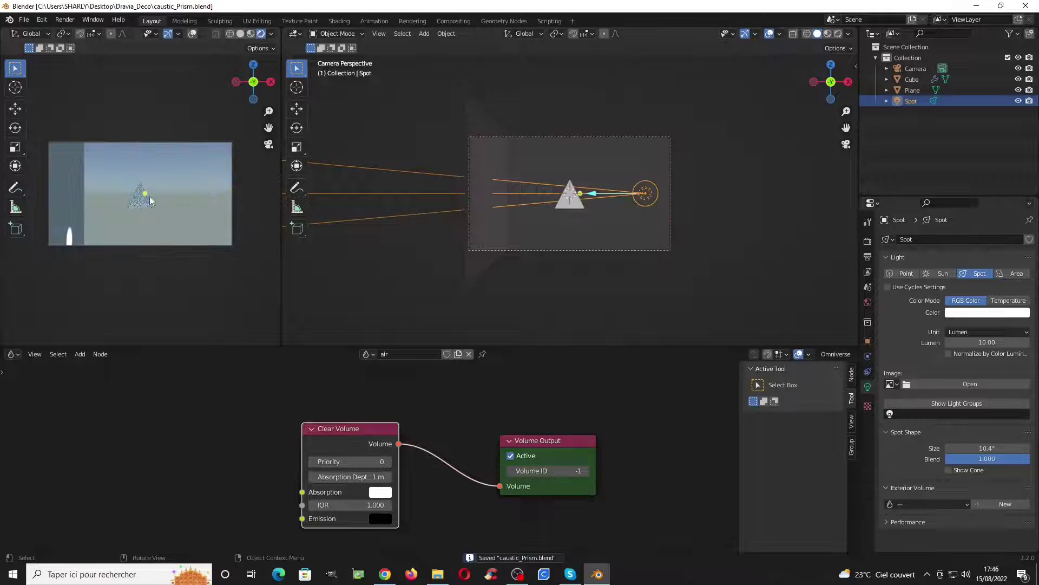
{"action": "left_click", "coordinate": [867, 302]}
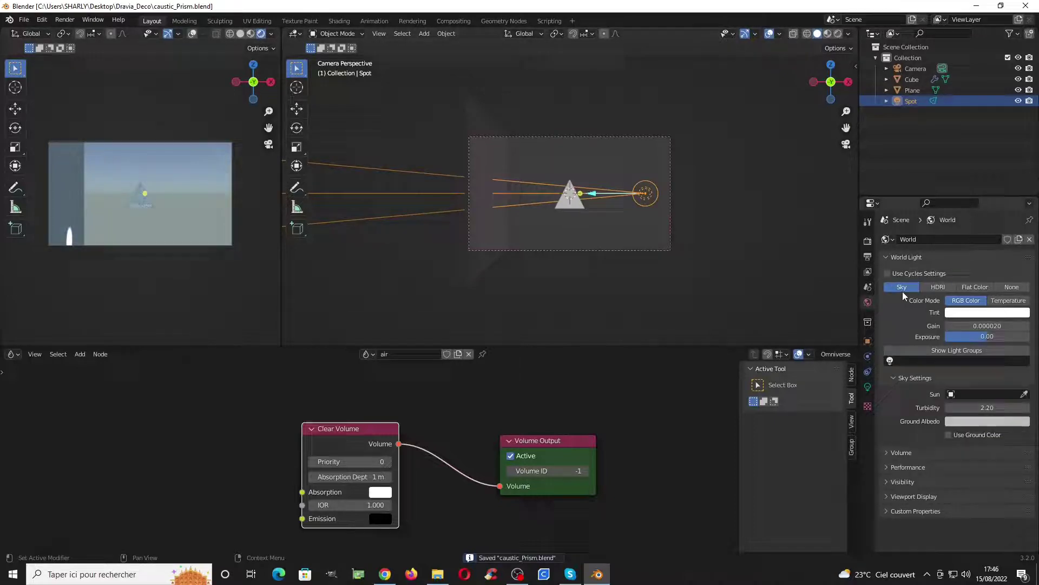
{"action": "left_click", "coordinate": [1008, 287]}
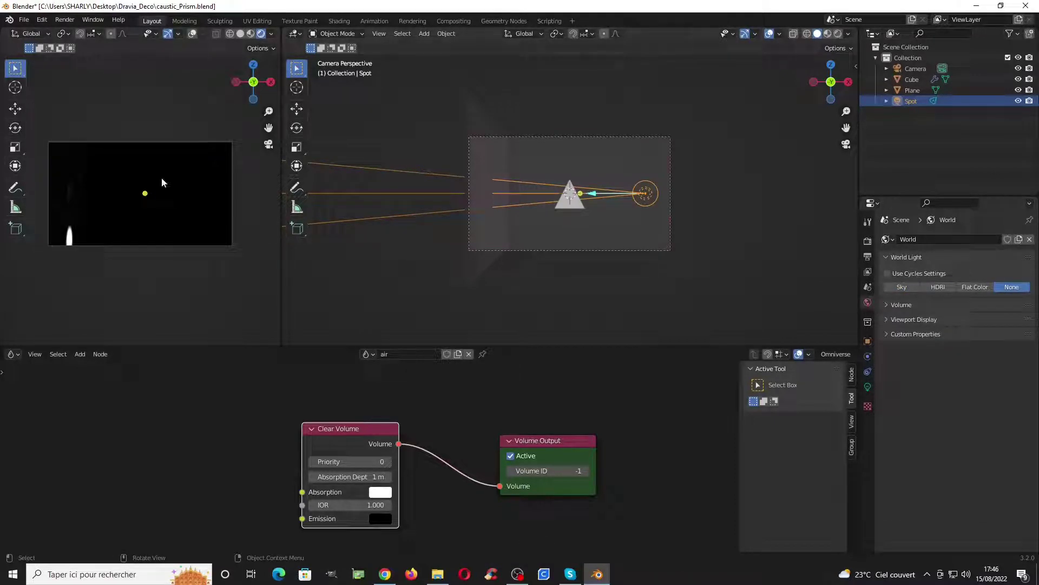
- Restart the rendered preview in the small viewport and examine it alongside the LuxCore render settings
{"action": "left_click", "coordinate": [240, 33]}
{"action": "left_click", "coordinate": [262, 33]}
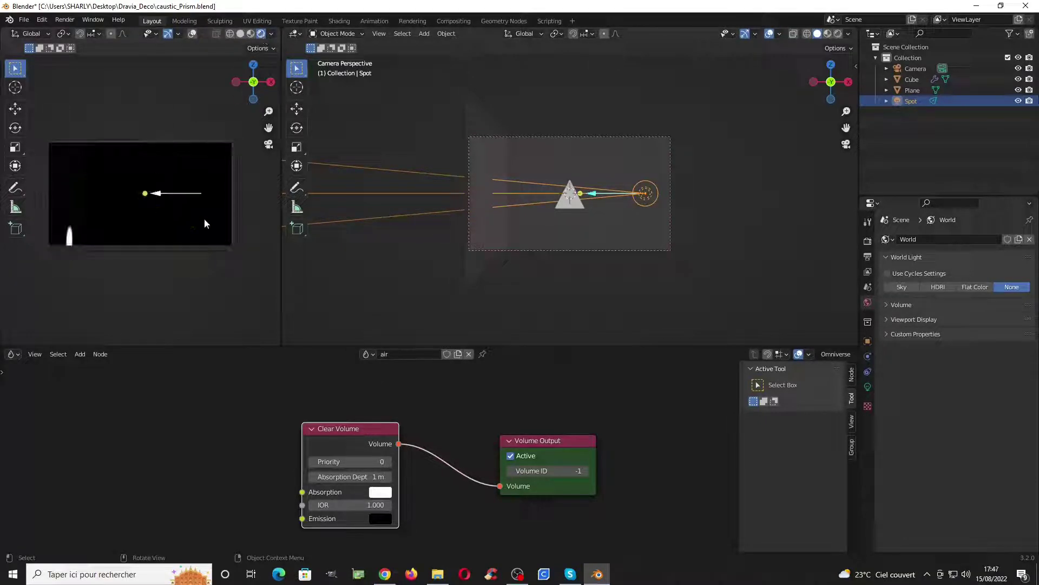
{"action": "left_click", "coordinate": [868, 242]}
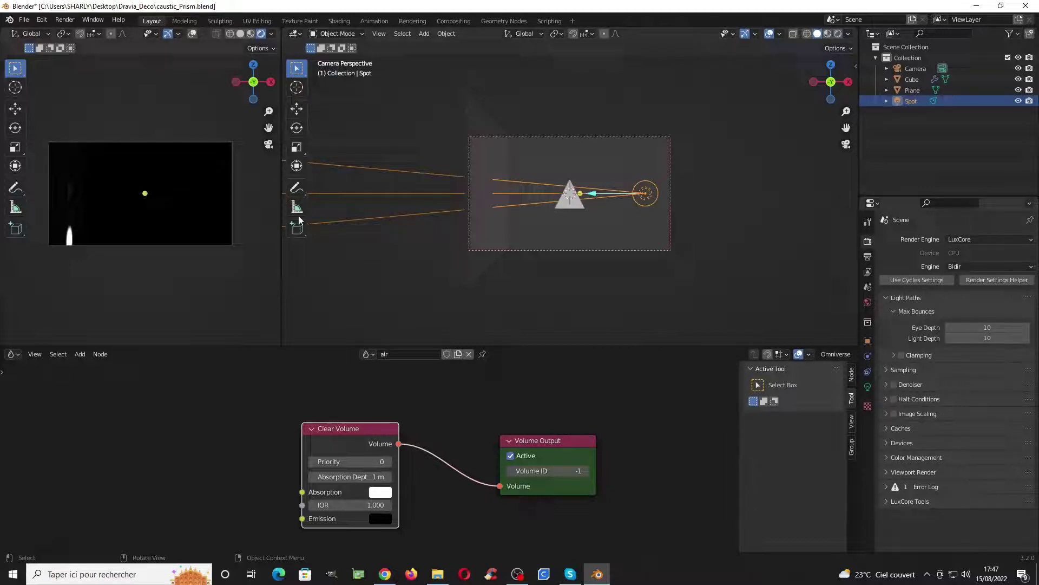
{"action": "scroll", "coordinate": [668, 238], "scroll_direction": "up", "scroll_amount": 2}
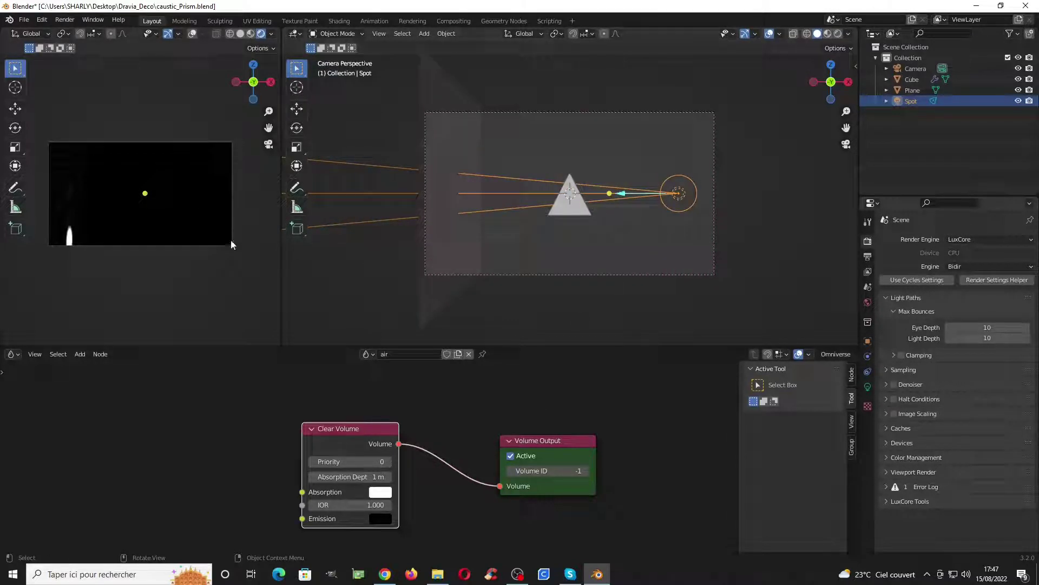
{"action": "scroll", "coordinate": [161, 212], "scroll_direction": "up", "scroll_amount": 1}
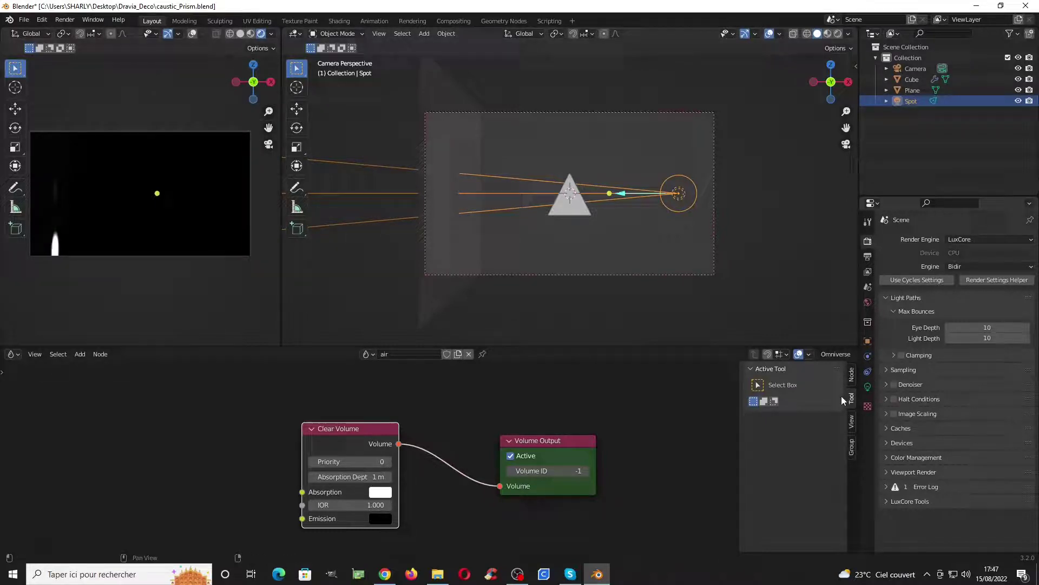
- Assign the Fog volume as the spot light's exterior volume and restart the rendered preview
{"action": "left_click", "coordinate": [250, 34]}
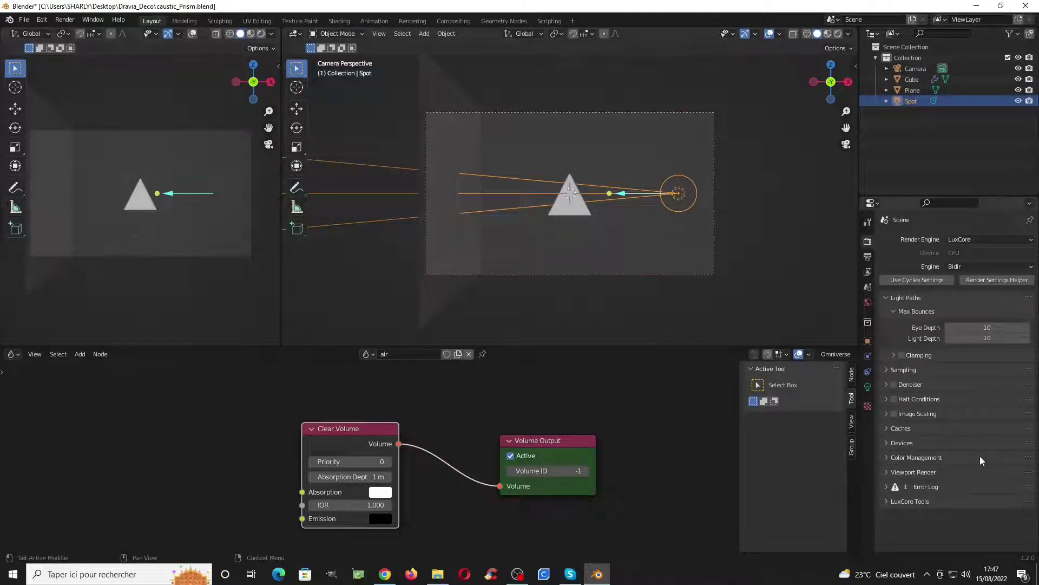
{"action": "left_click", "coordinate": [868, 385]}
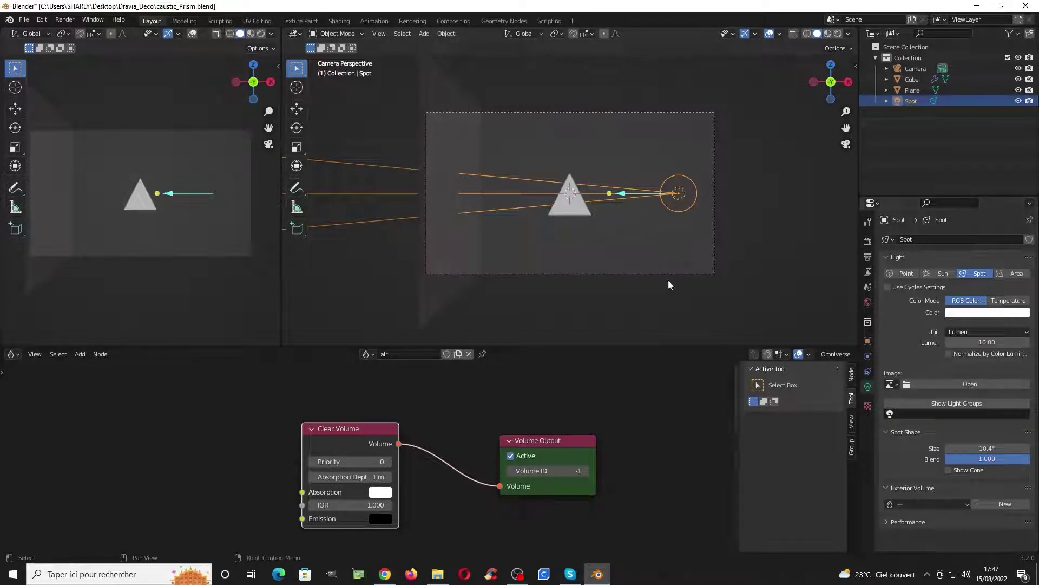
{"action": "left_click", "coordinate": [905, 504]}
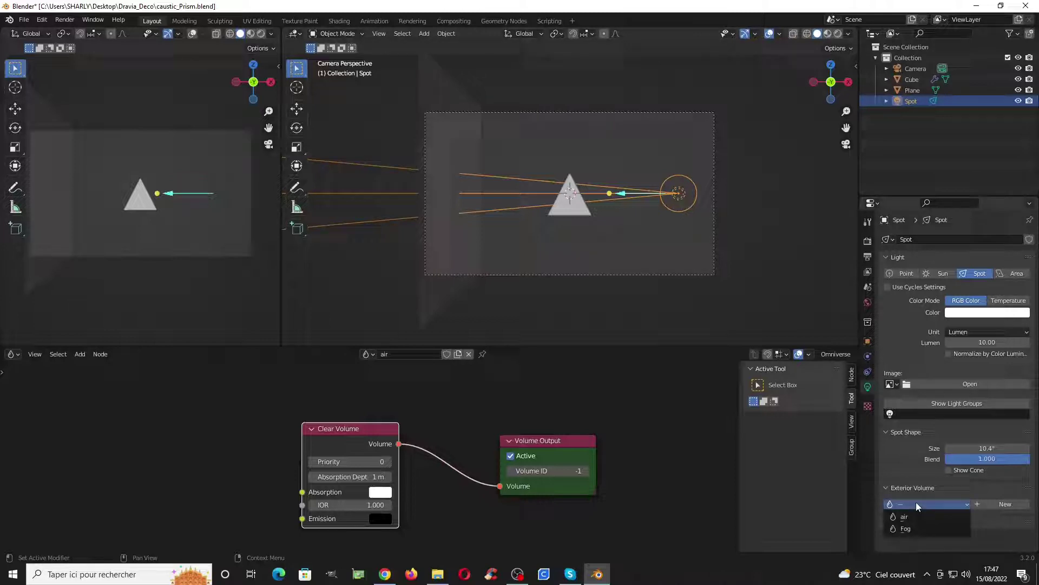
{"action": "left_click", "coordinate": [914, 525]}
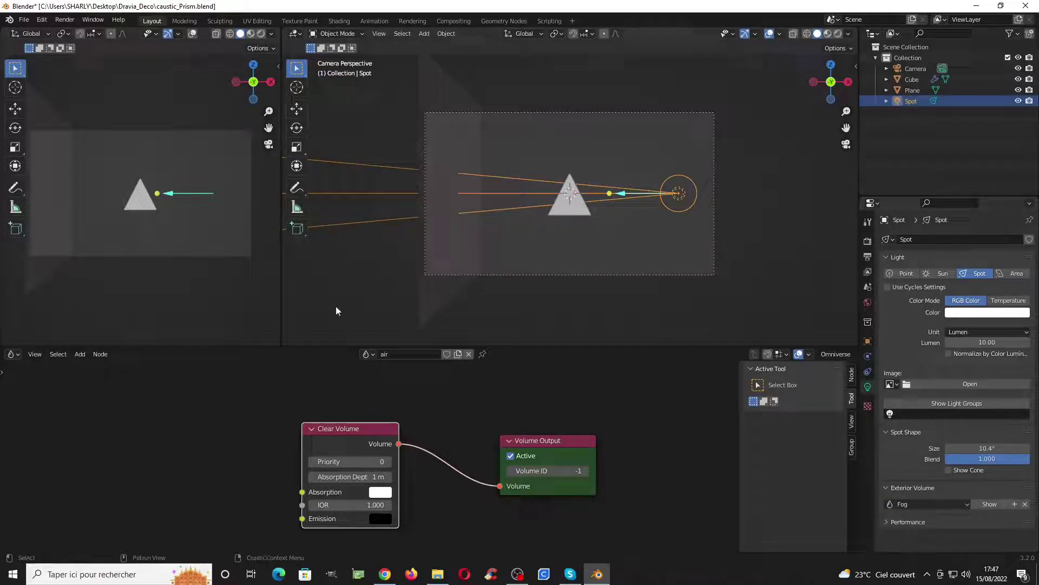
{"action": "left_click", "coordinate": [261, 34]}
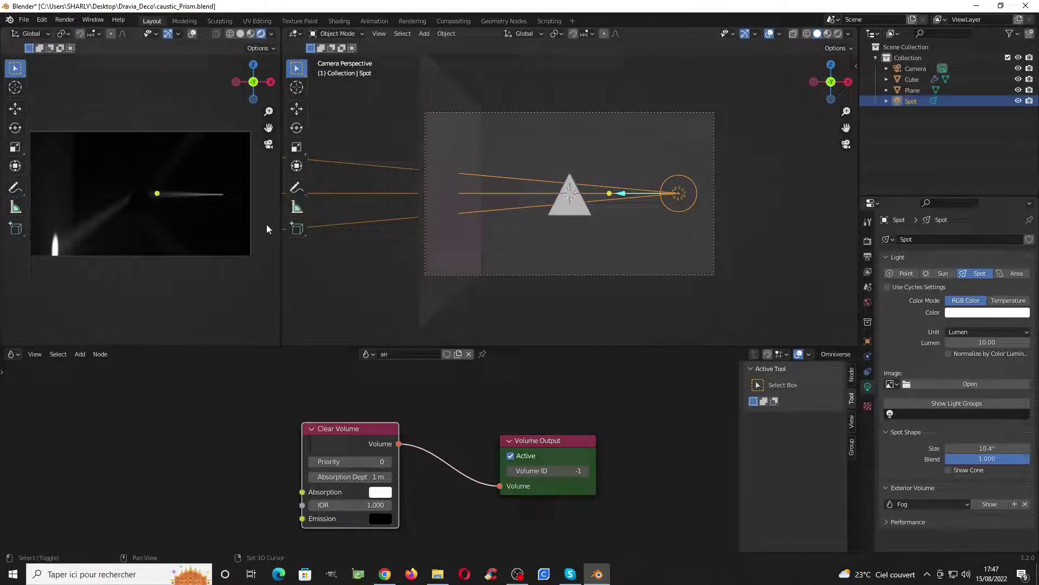
{"action": "scroll", "coordinate": [266, 225], "scroll_direction": "up", "scroll_amount": 1}
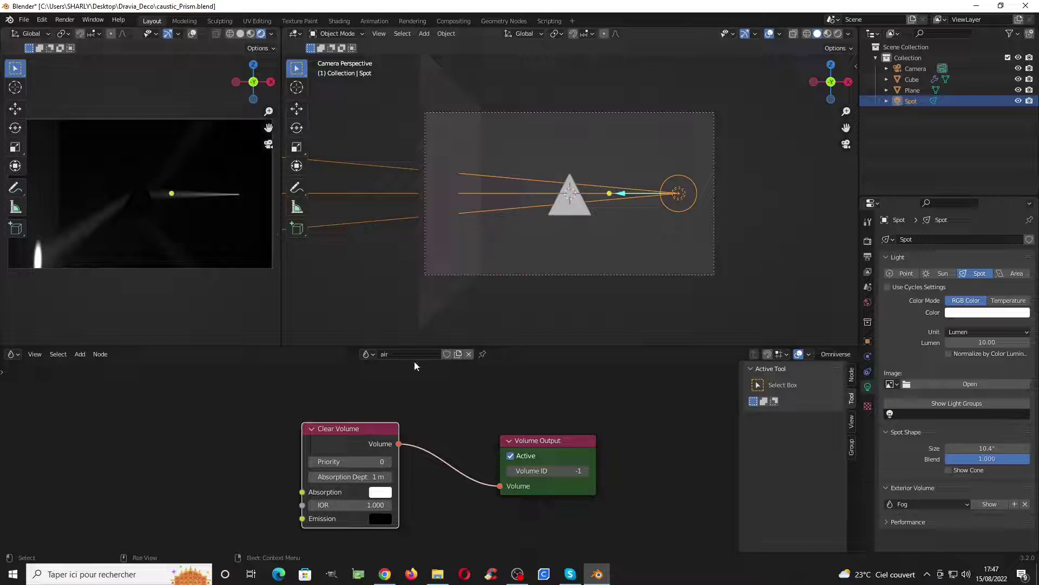
- Set the spot light's power to 50 lumen
{"action": "left_click", "coordinate": [972, 342]}
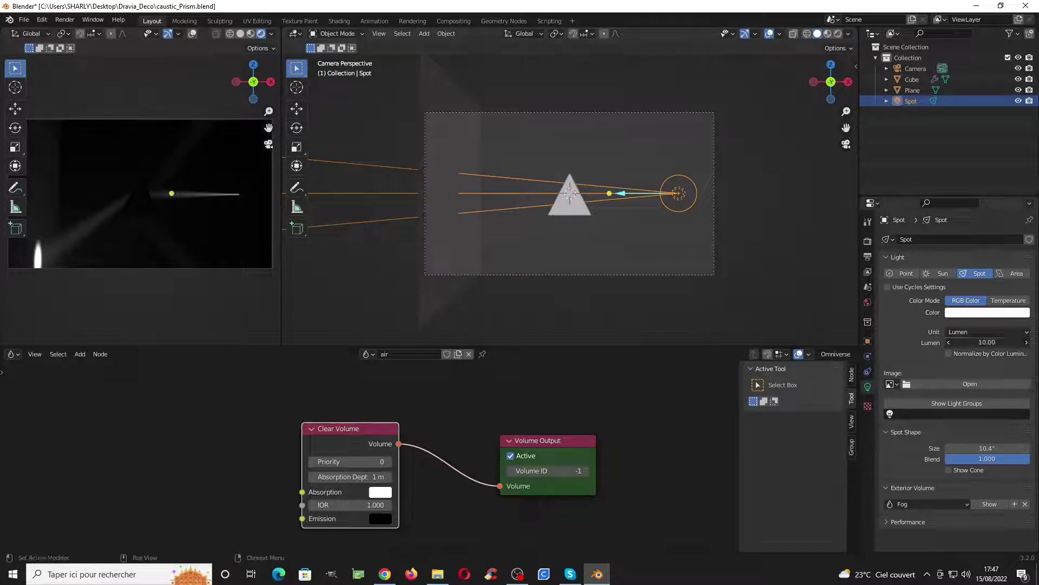
{"action": "type", "text": "50"}
{"action": "key", "text": "Return"}
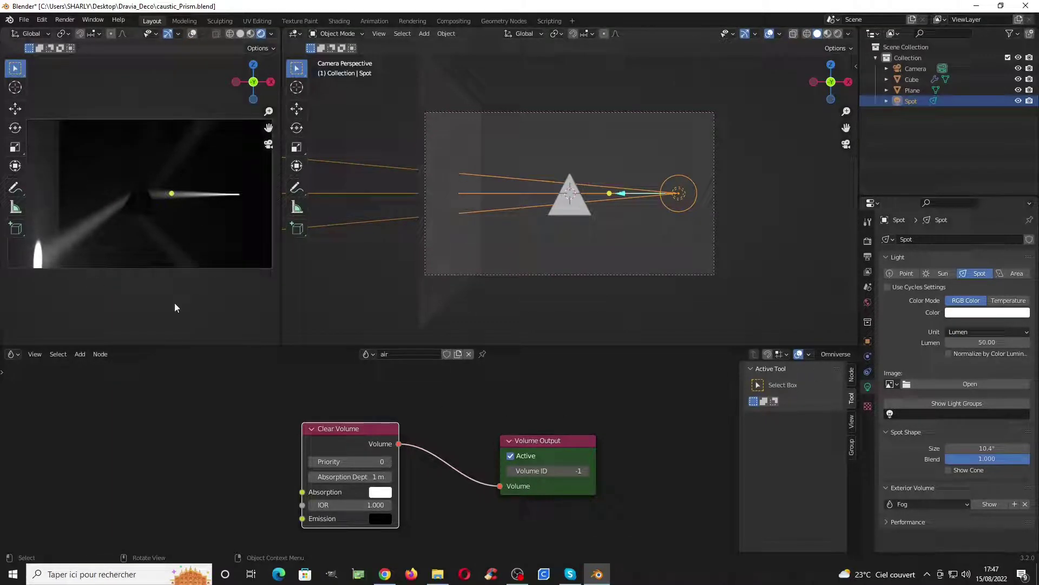
- Select the prism and switch the node editor to LuxCore material nodes
{"action": "left_click", "coordinate": [580, 210]}
{"action": "left_click", "coordinate": [13, 354]}
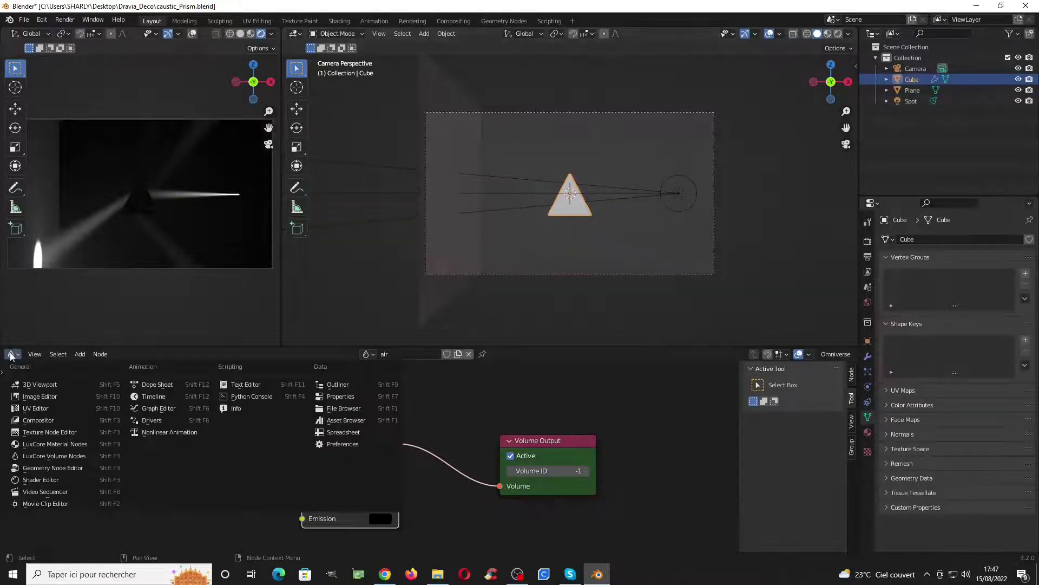
{"action": "left_click", "coordinate": [52, 444]}
- Add a Clear Volume node to the prism's glass material
{"action": "scroll", "coordinate": [359, 441], "scroll_direction": "down", "scroll_amount": 2}
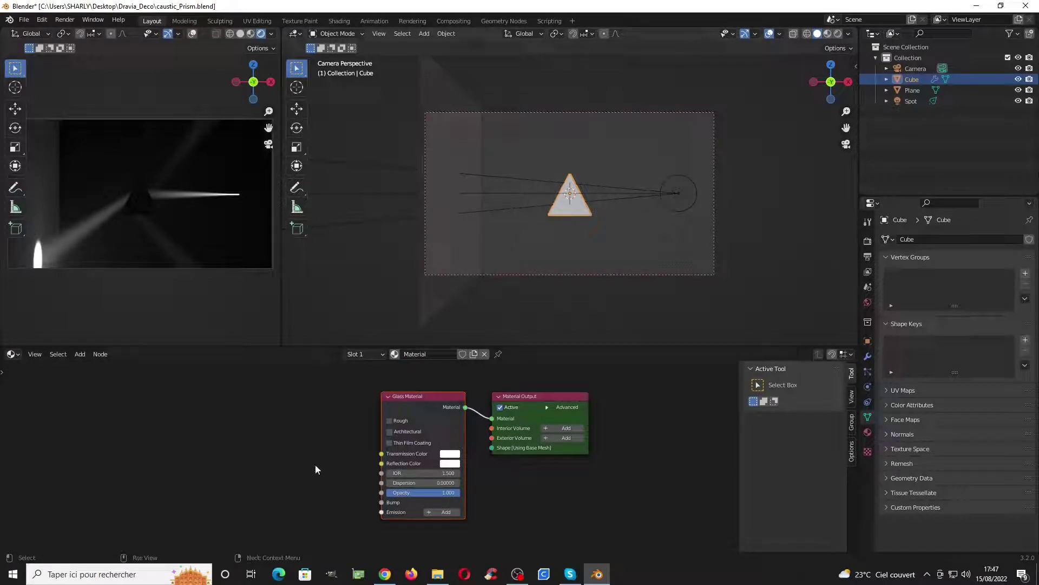
{"action": "scroll", "coordinate": [316, 454], "scroll_direction": "up", "scroll_amount": 1}
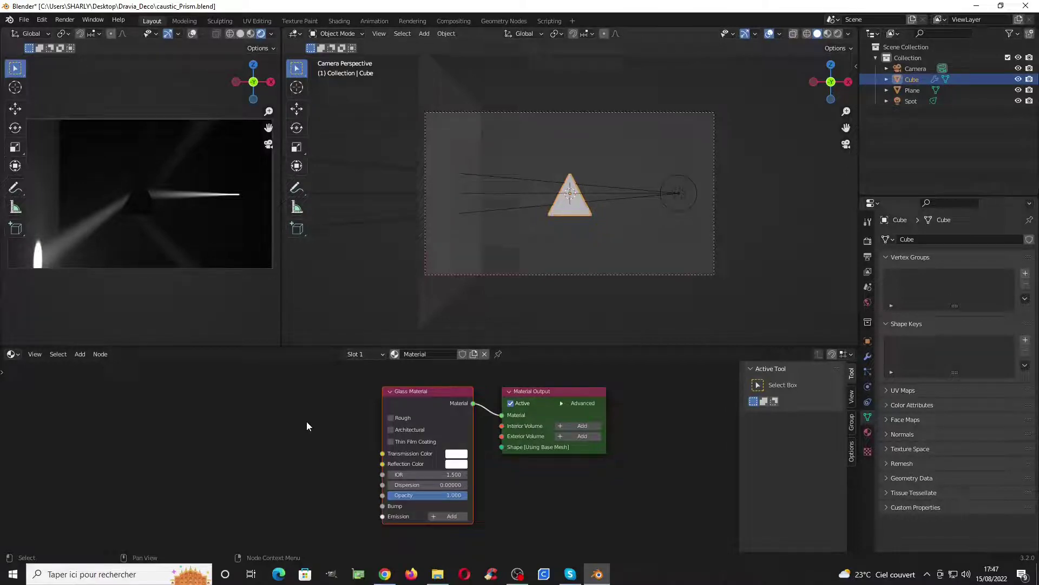
{"action": "scroll", "coordinate": [286, 433], "scroll_direction": "up", "scroll_amount": 2}
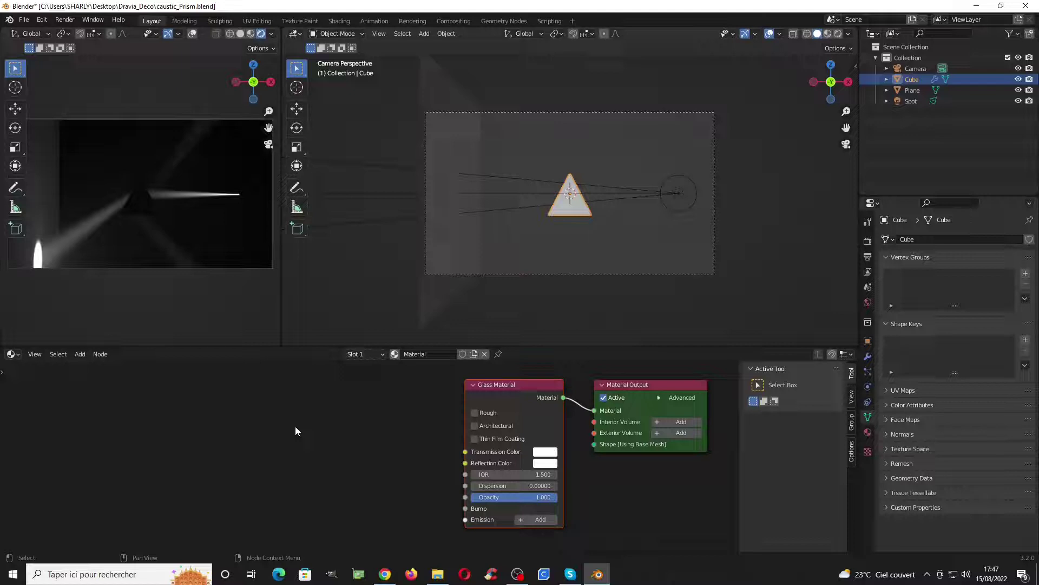
{"action": "key", "text": "shift+a"}
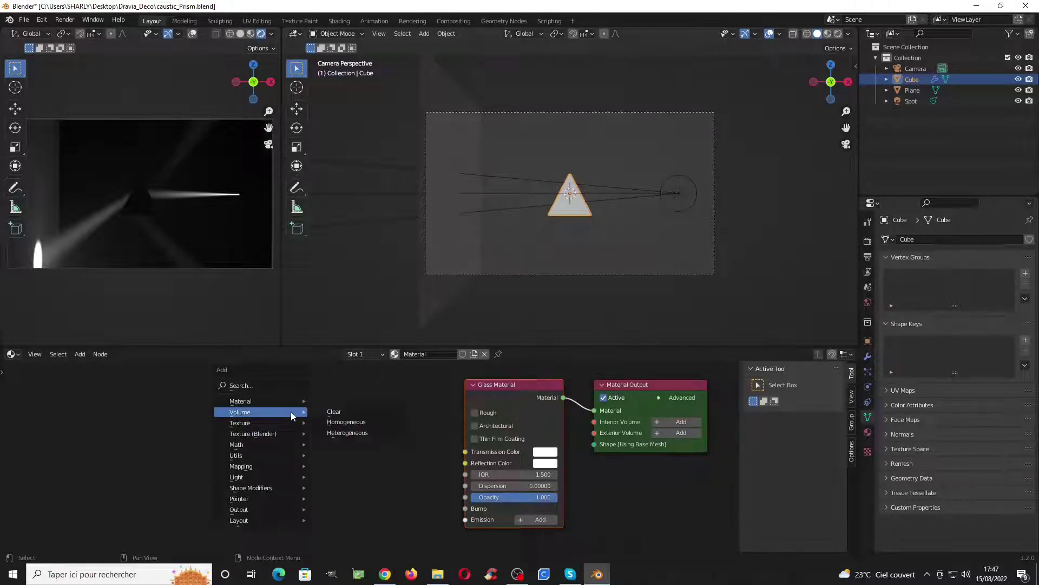
{"action": "left_click", "coordinate": [334, 412]}
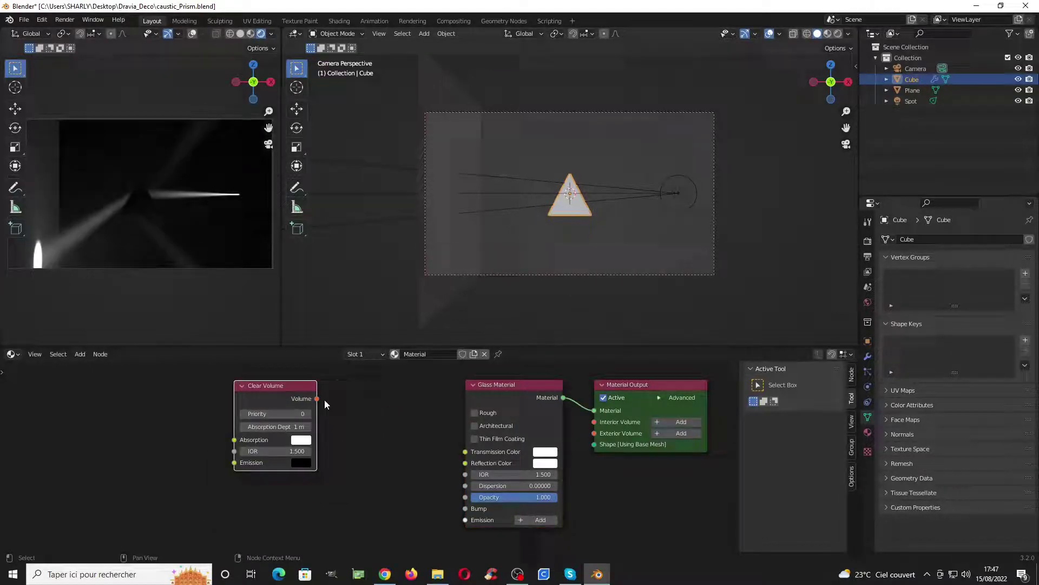
- Connect the Clear Volume node's output to the Interior Volume input of the prism's Material Output
{"action": "left_click_drag", "start_coordinate": [317, 398], "coordinate": [595, 421]}
{"action": "scroll", "coordinate": [411, 445], "scroll_direction": "up", "scroll_amount": 1}
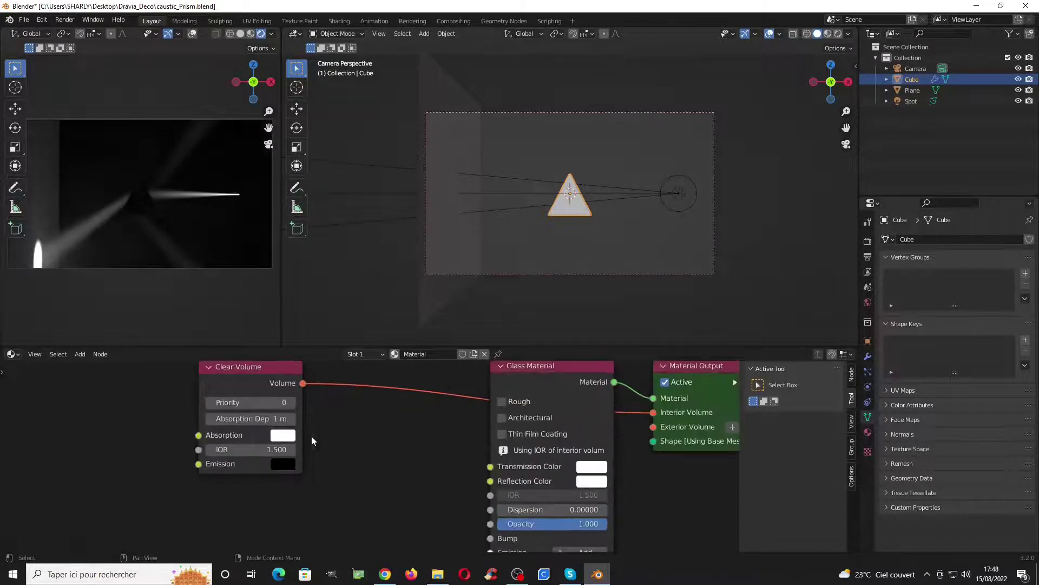
- Test IOR values of 1.45 and 1.3 on the Clear Volume node and return the IOR to 1.5
{"action": "left_click", "coordinate": [278, 451]}
{"action": "type", "text": "1"}
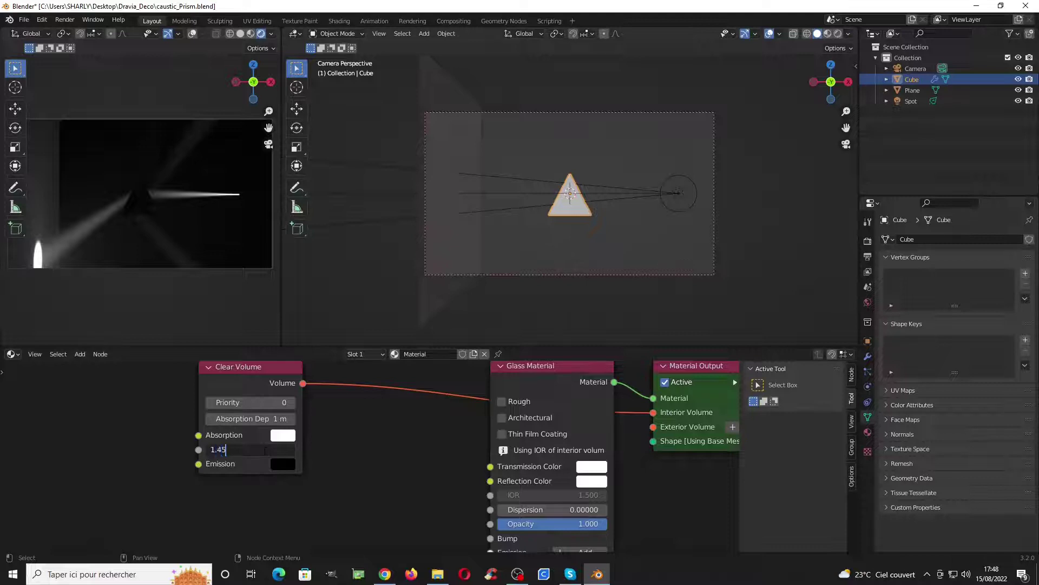
{"action": "type", "text": ".45"}
{"action": "key", "text": "Return"}
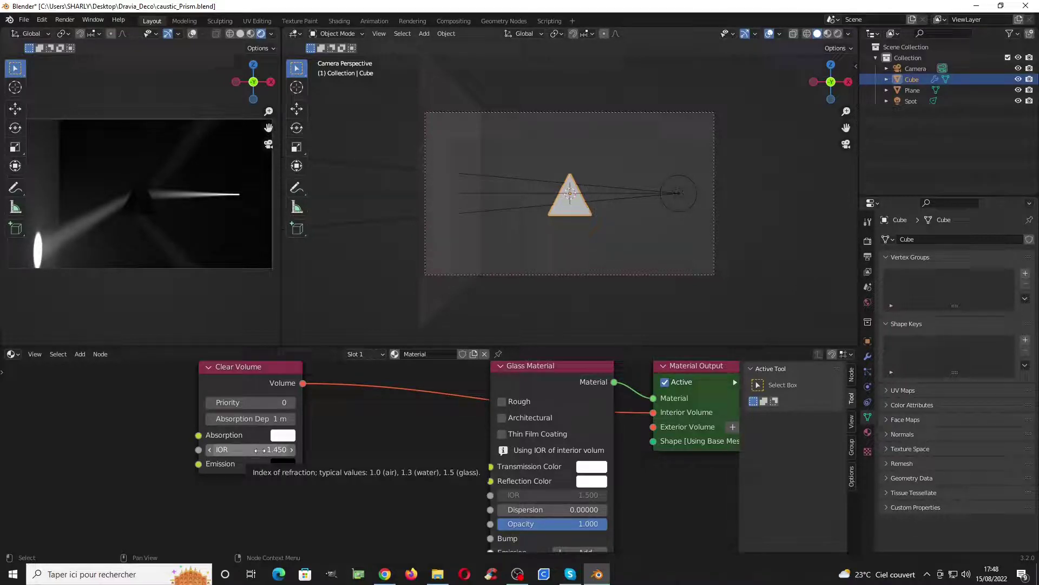
{"action": "left_click", "coordinate": [260, 451]}
{"action": "type", "text": "1"}
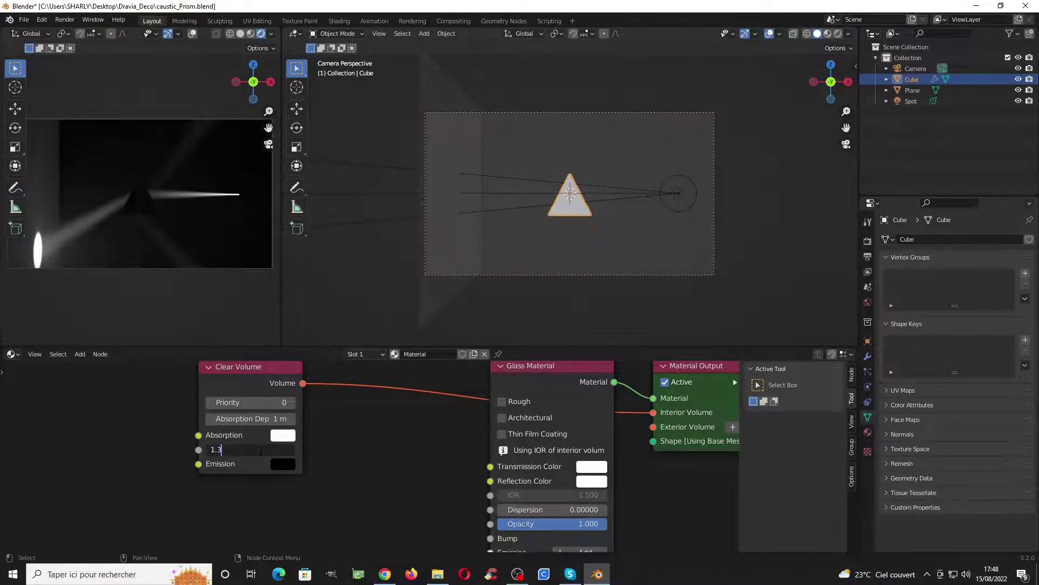
{"action": "type", "text": ".3"}
{"action": "key", "text": "Return"}
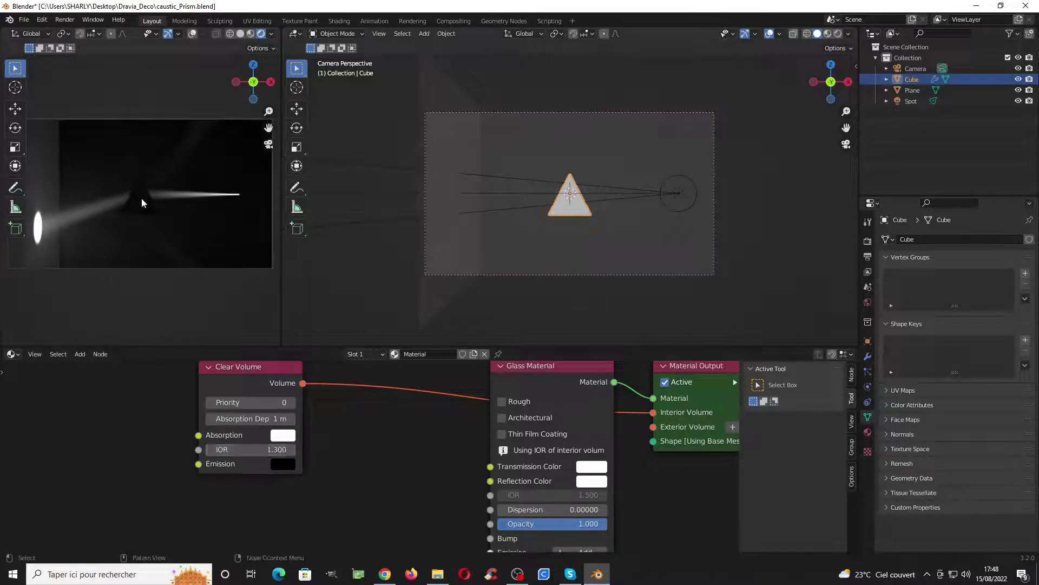
{"action": "left_click_drag", "start_coordinate": [249, 450], "coordinate": [285, 450]}
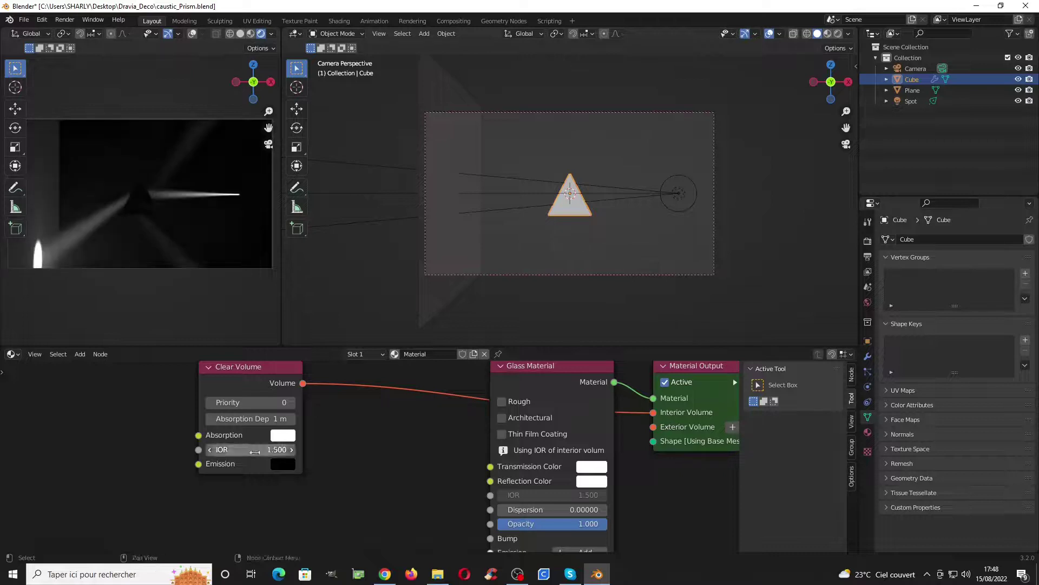
- Set the Clear Volume's absorption color to a saturated green and its absorption depth to 0.1 m
{"action": "scroll", "coordinate": [334, 476], "scroll_direction": "down", "scroll_amount": 1}
{"action": "scroll", "coordinate": [334, 475], "scroll_direction": "down", "scroll_amount": 1}
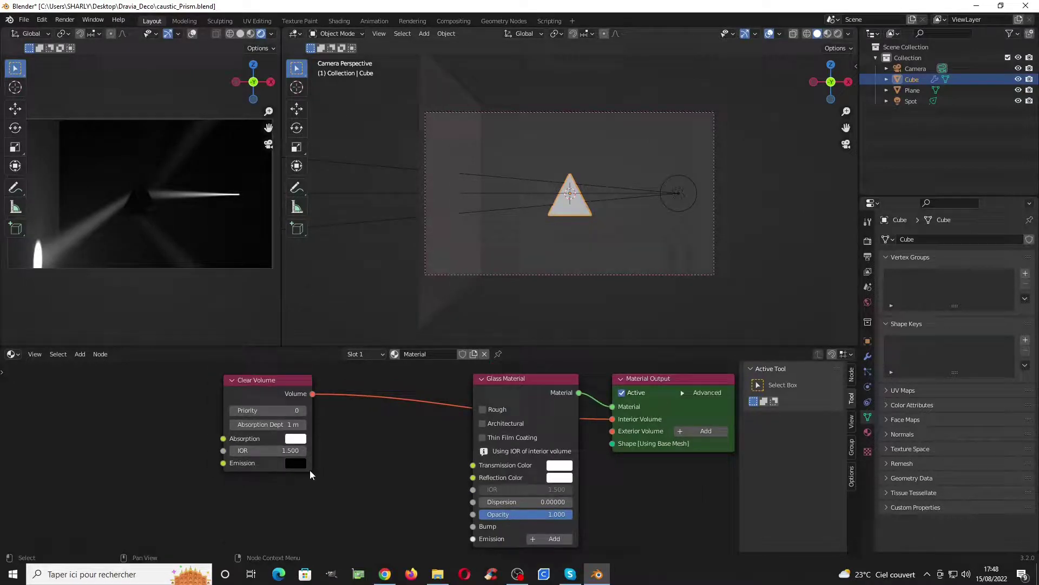
{"action": "scroll", "coordinate": [383, 478], "scroll_direction": "down", "scroll_amount": 1}
{"action": "scroll", "coordinate": [224, 460], "scroll_direction": "up", "scroll_amount": 1}
{"action": "scroll", "coordinate": [289, 410], "scroll_direction": "up", "scroll_amount": 2}
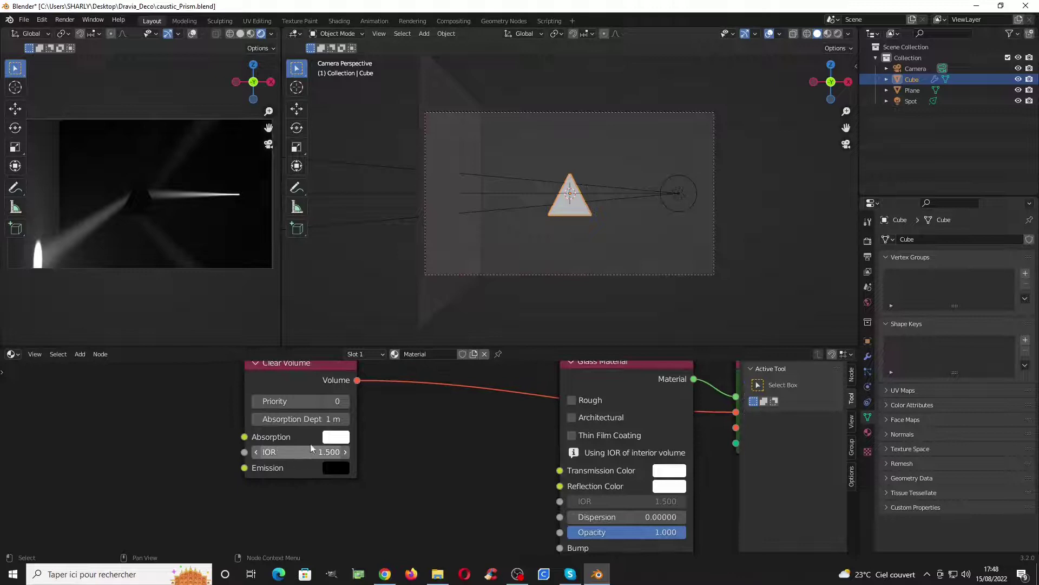
{"action": "left_click", "coordinate": [336, 437]}
{"action": "left_click_drag", "start_coordinate": [382, 300], "coordinate": [354, 301]}
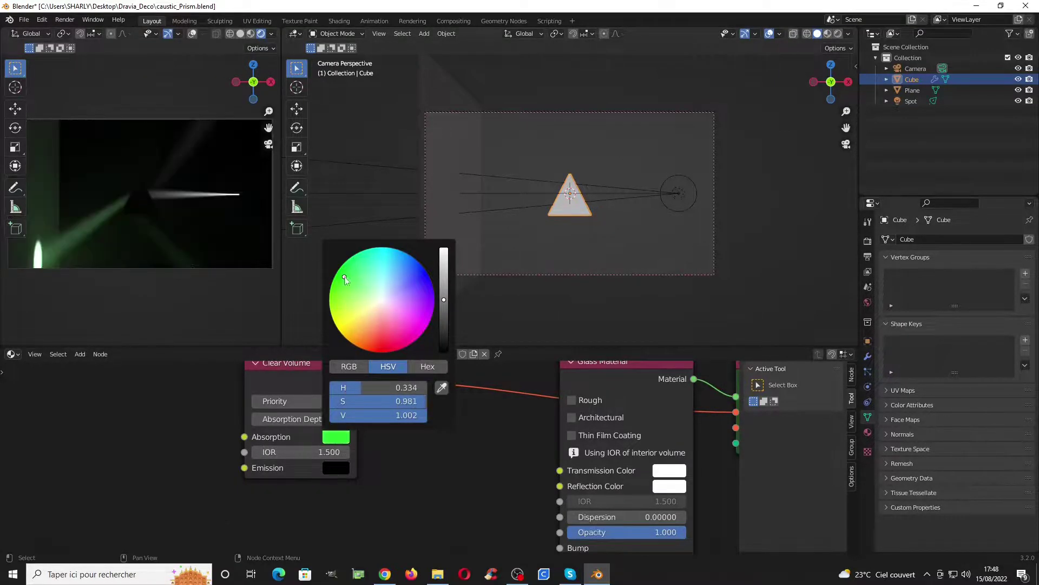
{"action": "double_click", "coordinate": [301, 419]}
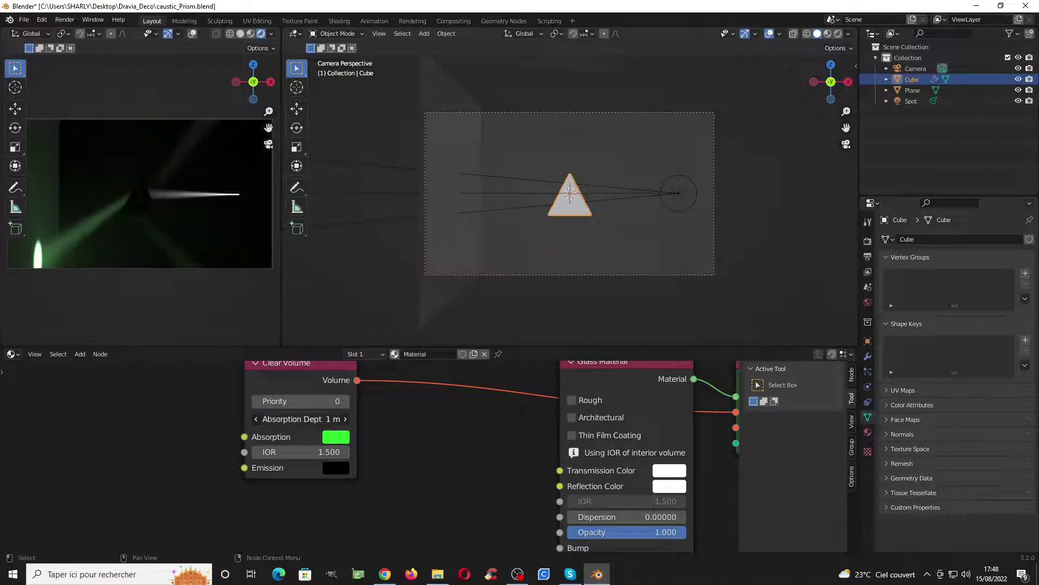
{"action": "type", "text": ".1"}
{"action": "key", "text": "Return"}
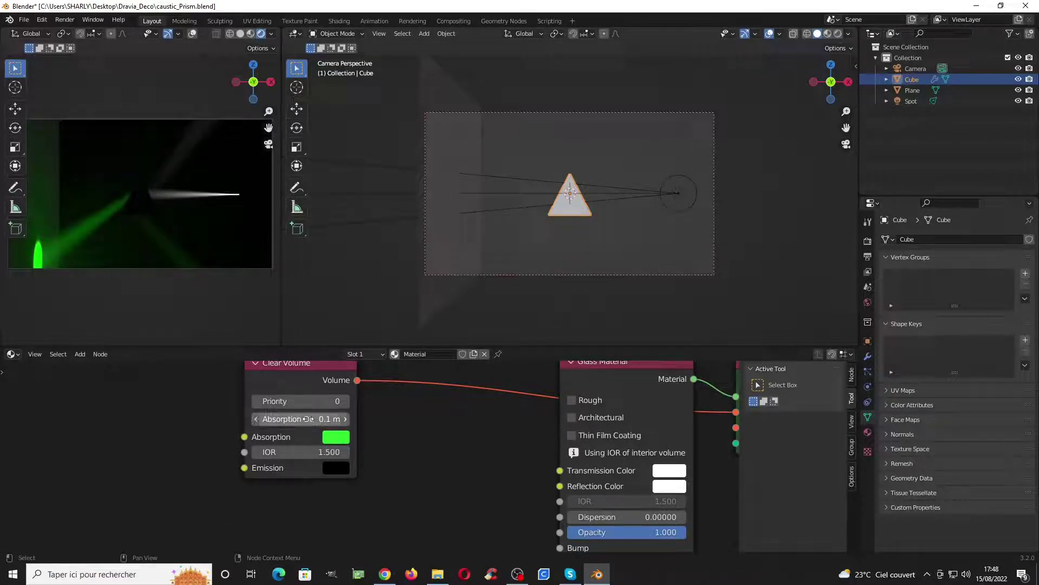
- Change the Clear Volume's absorption color to black by resetting its RGB values to 0
{"action": "left_click", "coordinate": [336, 437]}
{"action": "left_click", "coordinate": [373, 335]}
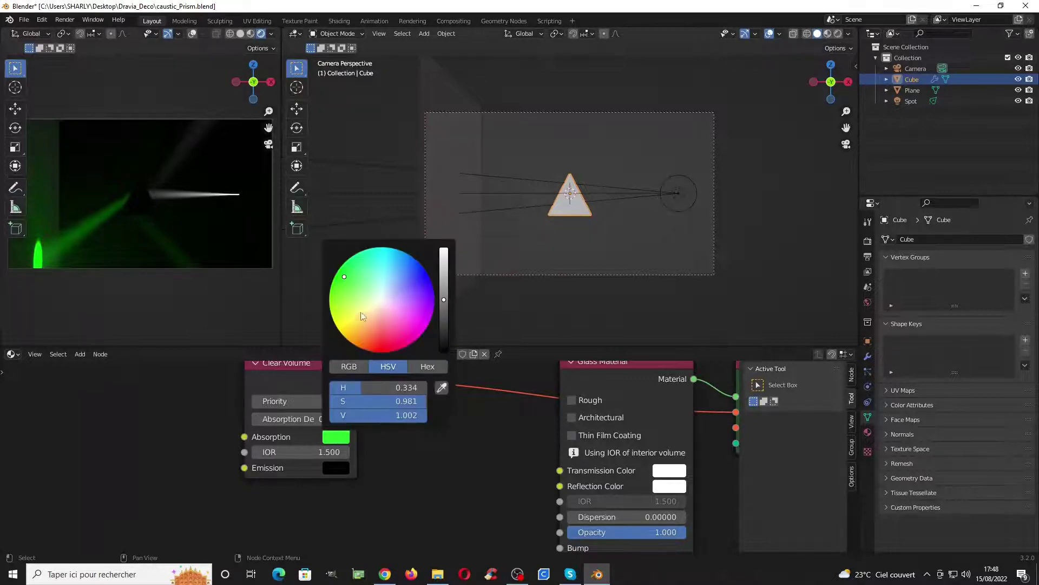
{"action": "mouse_move", "coordinate": [373, 335]}
{"action": "left_mouse_down"}
{"action": "mouse_move", "coordinate": [413, 278]}
{"action": "mouse_move", "coordinate": [371, 285]}
{"action": "mouse_move", "coordinate": [344, 276]}
{"action": "left_mouse_up"}
{"action": "left_click", "coordinate": [334, 438]}
{"action": "left_click", "coordinate": [336, 439]}
{"action": "left_click", "coordinate": [346, 366]}
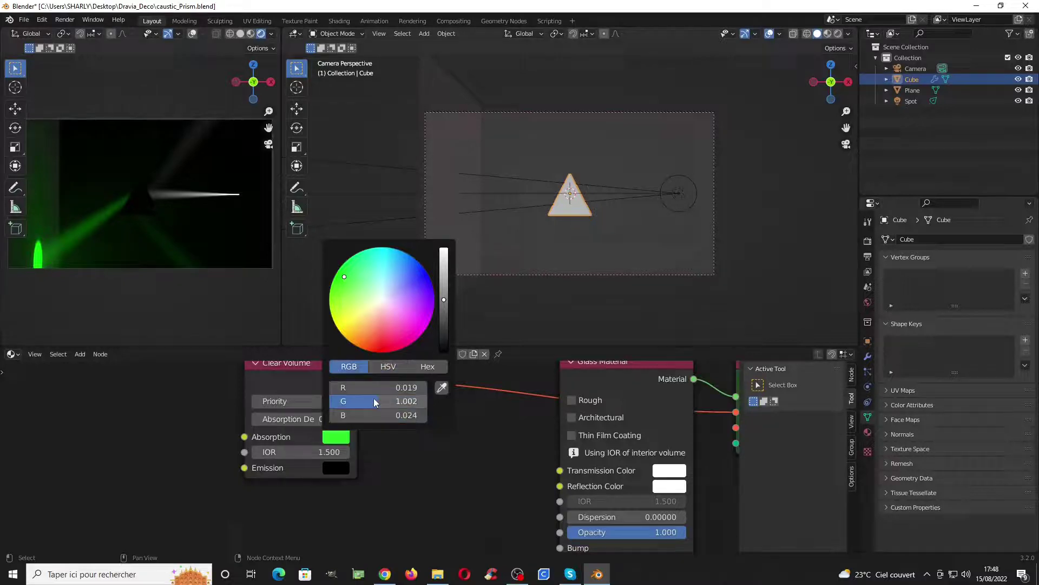
{"action": "key", "text": "BackSpace"}
{"action": "key", "text": "BackSpace"}
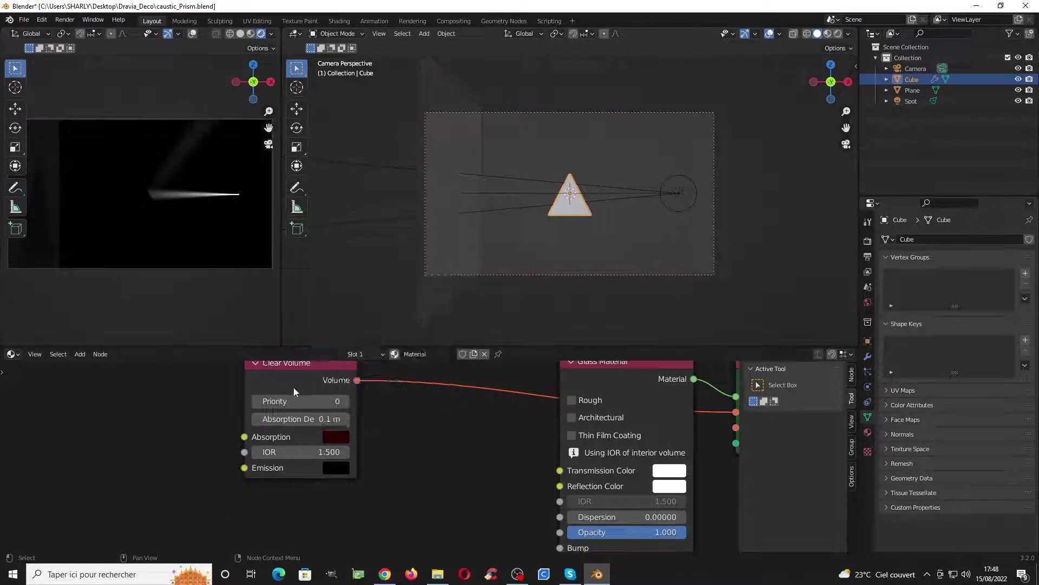
{"action": "left_click", "coordinate": [335, 467]}
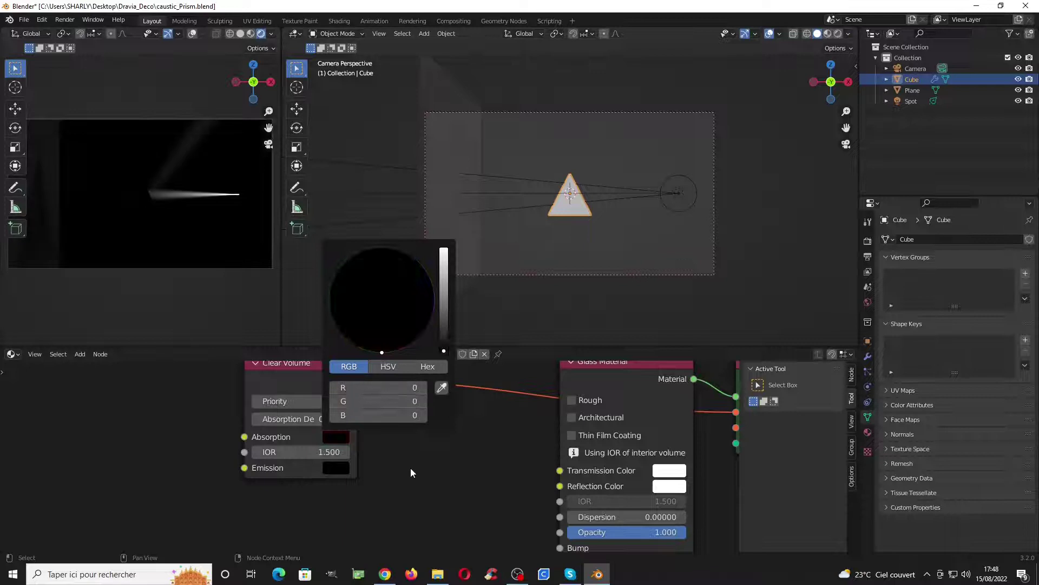
- Try a dispersion of 0.01 on the Glass Material node and raise it to 0.05
{"action": "scroll", "coordinate": [419, 462], "scroll_direction": "down", "scroll_amount": 3}
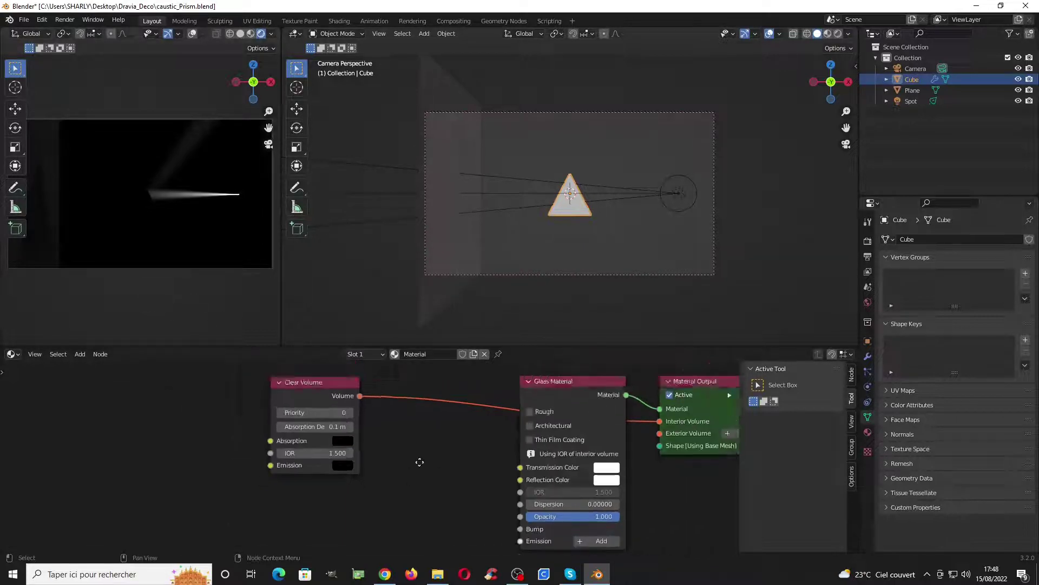
{"action": "scroll", "coordinate": [419, 462], "scroll_direction": "up", "scroll_amount": 3}
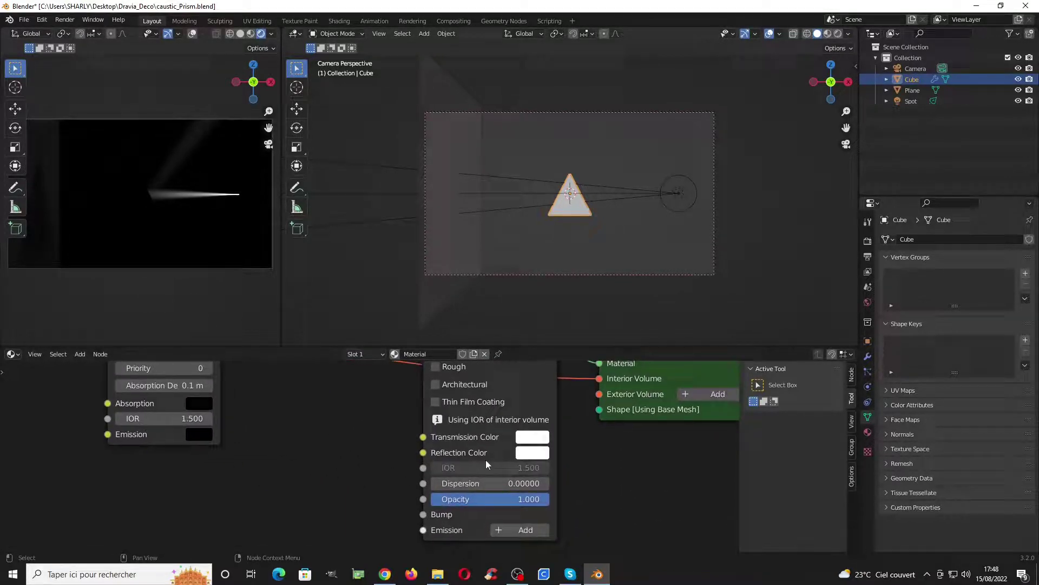
{"action": "left_click", "coordinate": [477, 495]}
{"action": "type", "text": "0.0"}
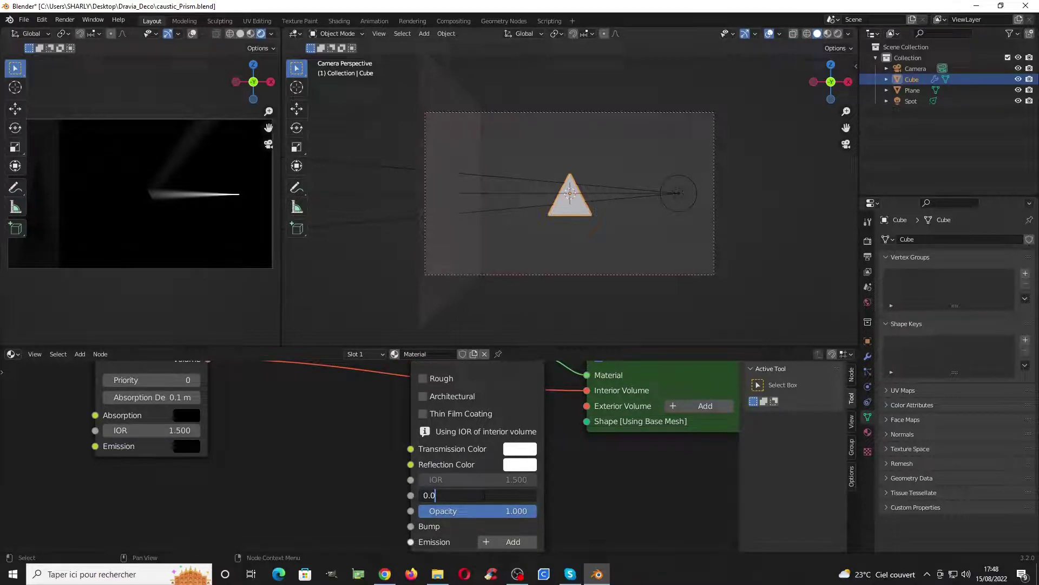
{"action": "type", "text": "1"}
{"action": "key", "text": "Return"}
{"action": "left_click", "coordinate": [487, 497]}
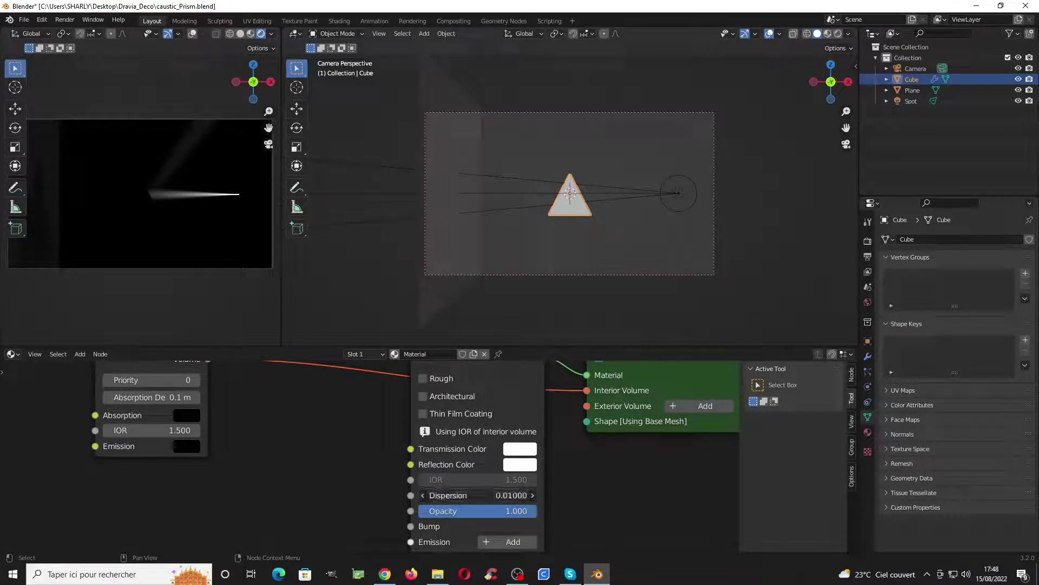
{"action": "type", "text": "0.01"}
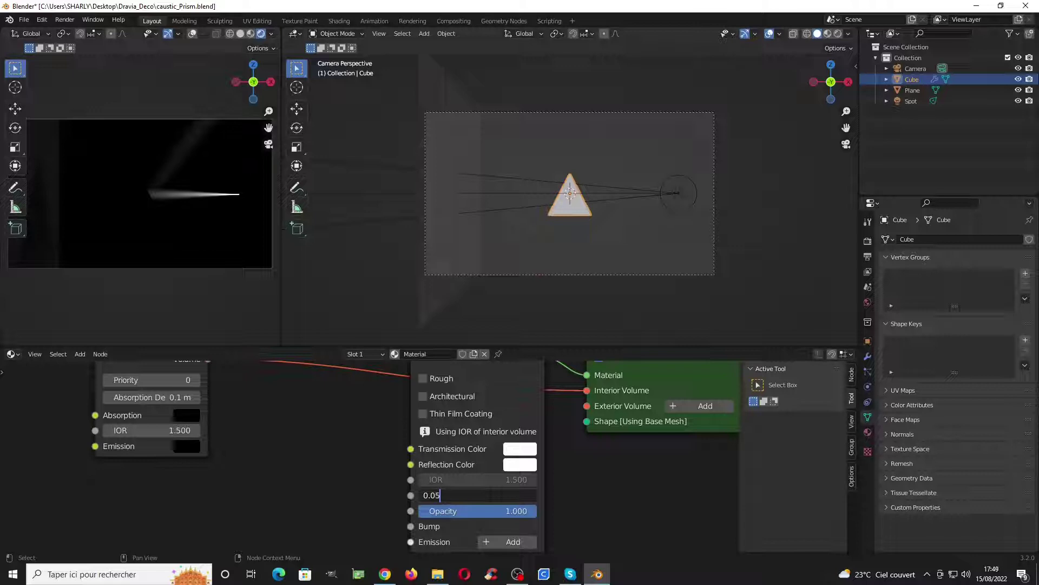
{"action": "key", "text": "Return"}
- Set the Clear Volume's absorption color to white
{"action": "scroll", "coordinate": [281, 401], "scroll_direction": "down", "scroll_amount": 1}
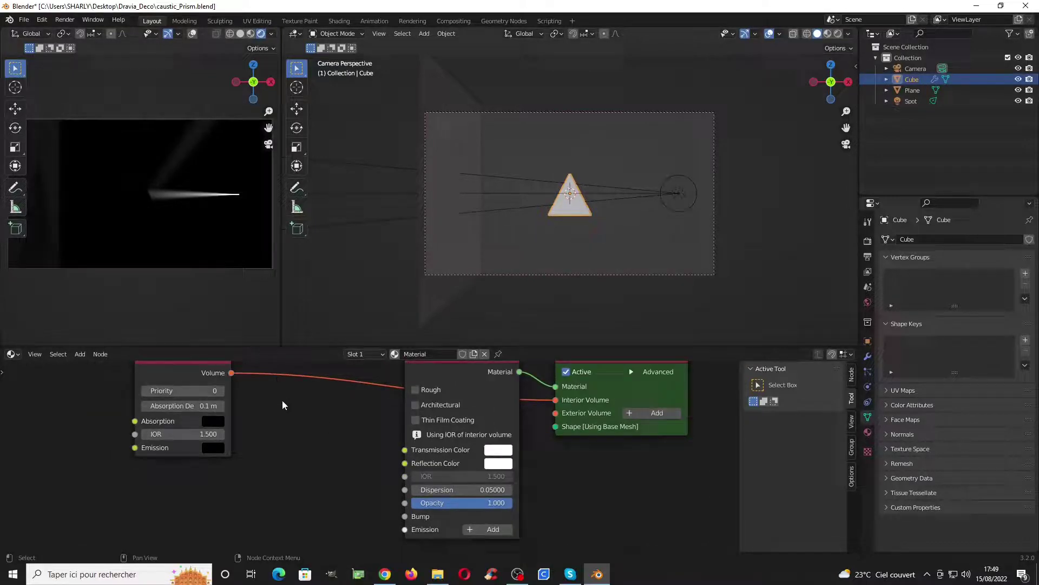
{"action": "middle_click_drag", "start_coordinate": [281, 401], "coordinate": [354, 423]}
{"action": "left_click", "coordinate": [281, 441]}
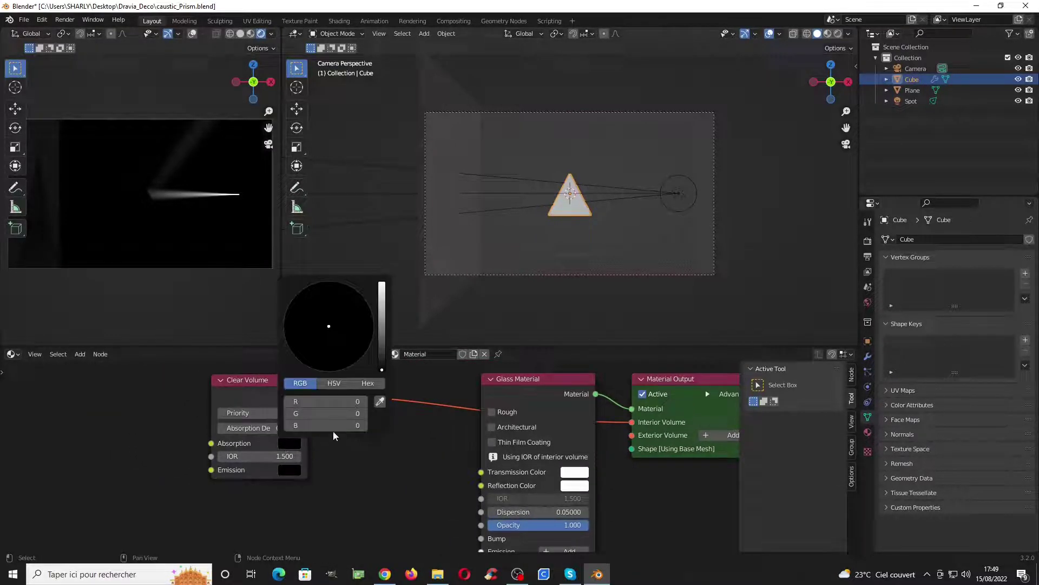
{"action": "left_click_drag", "start_coordinate": [383, 368], "coordinate": [382, 284]}
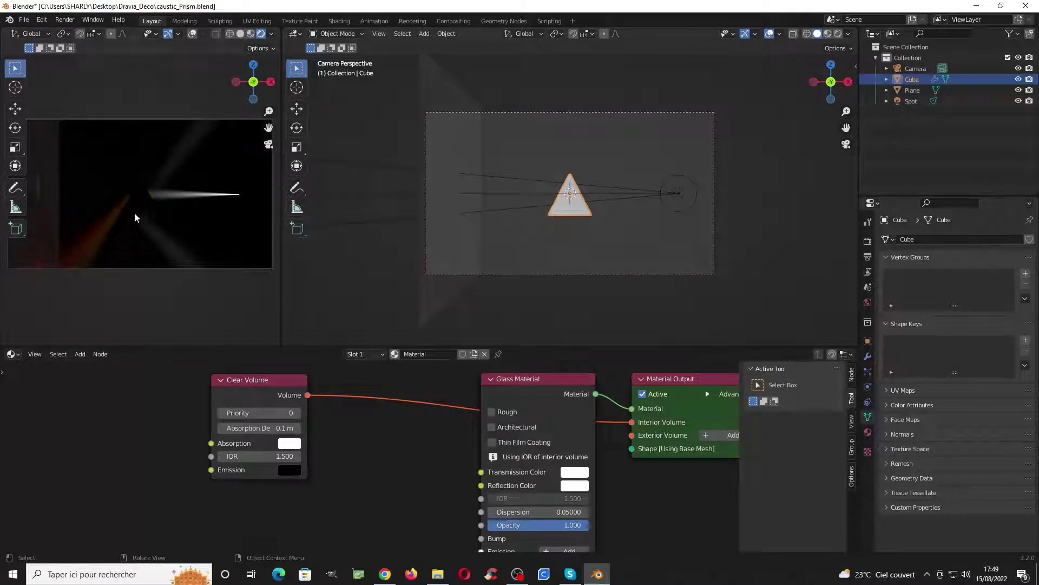
{"action": "middle_click_drag", "start_coordinate": [226, 327], "coordinate": [248, 339], "text": "shift"}
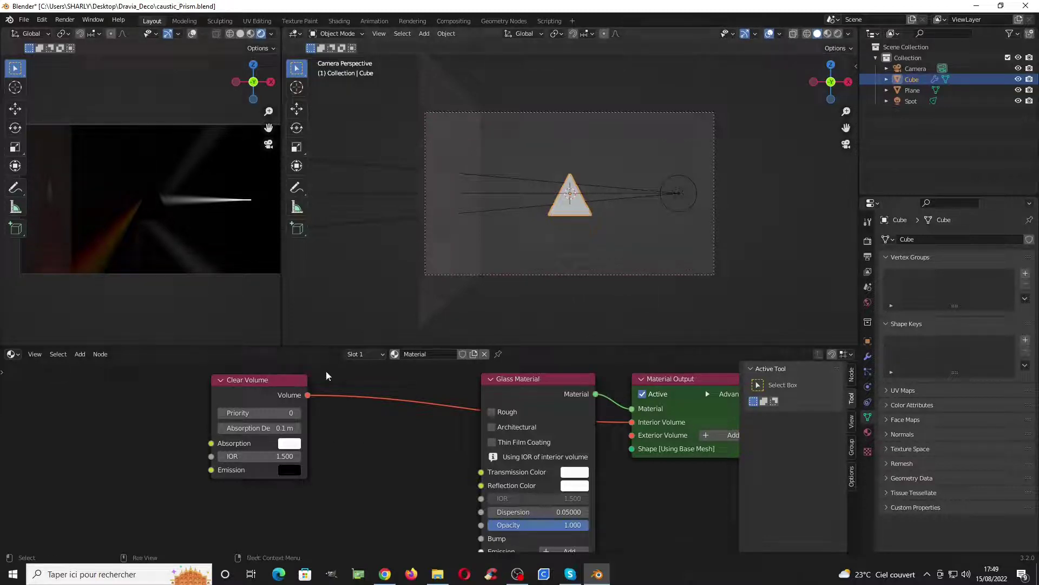
{"action": "scroll", "coordinate": [564, 475], "scroll_direction": "right", "scroll_amount": 3, "text": "ctrl"}
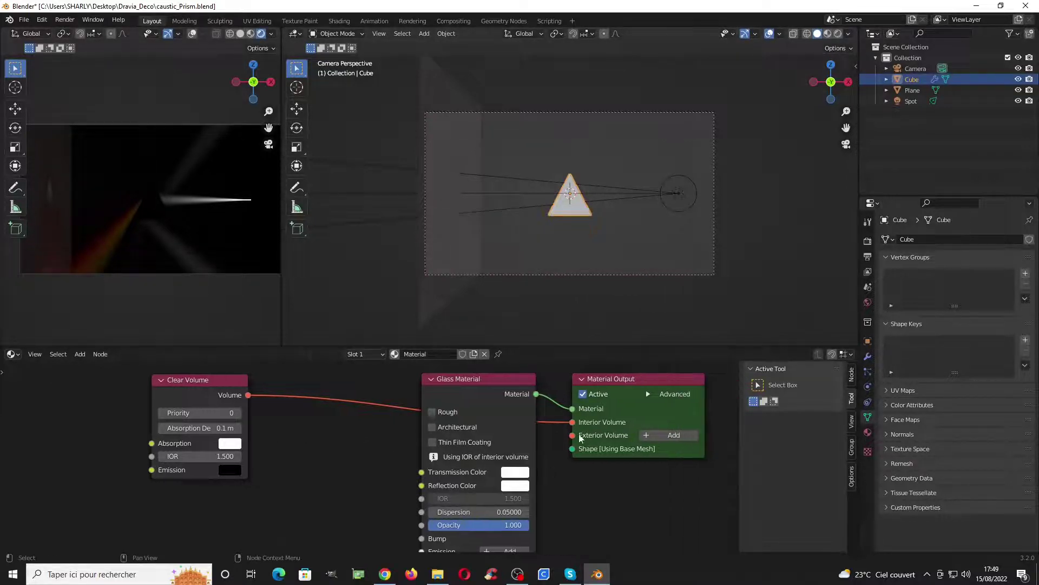
- Select the spot light and set its power to 250 lumen
{"action": "left_click", "coordinate": [678, 194]}
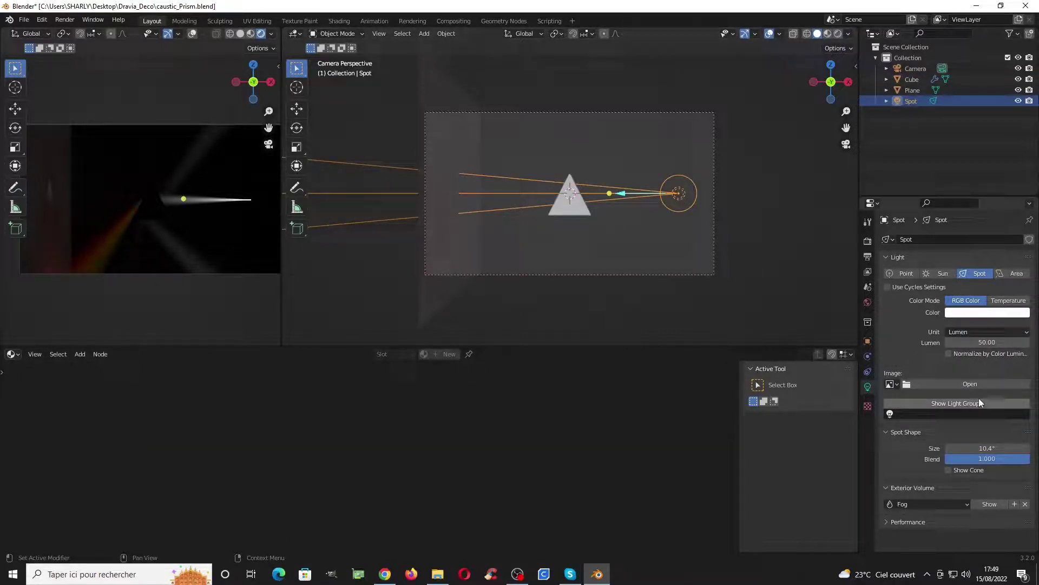
{"action": "left_click", "coordinate": [985, 343]}
{"action": "type", "text": "25"}
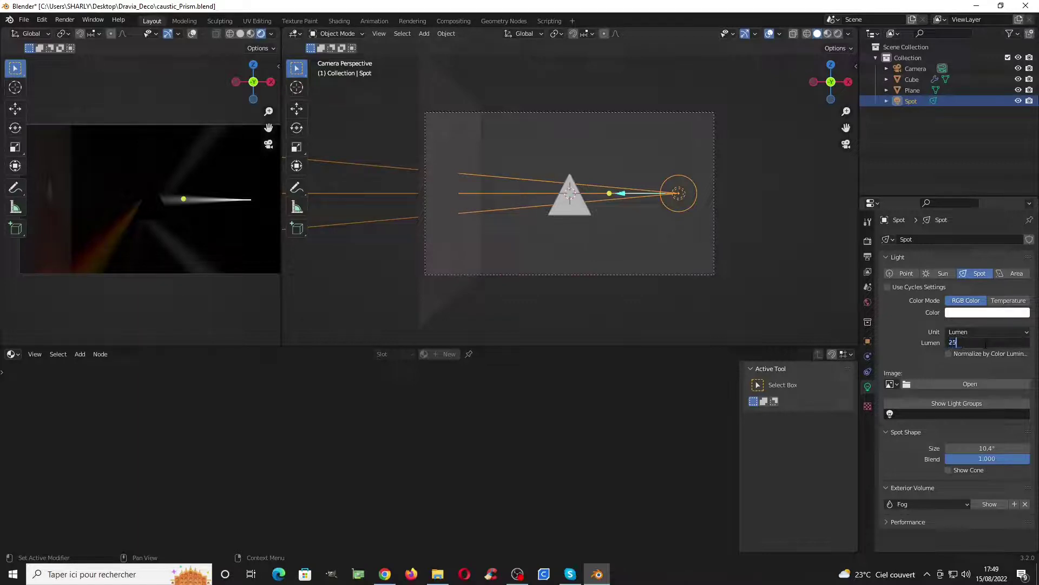
{"action": "type", "text": "0"}
{"action": "key", "text": "Return"}
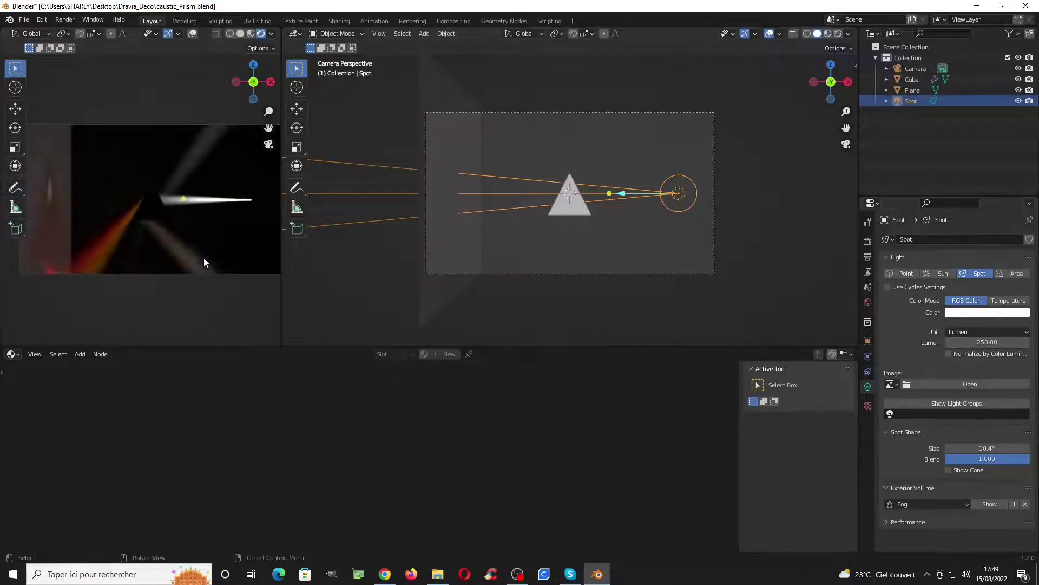
- Select the prism and lower the Clear Volume's IOR to 1.364
{"action": "left_click", "coordinate": [561, 199]}
{"action": "left_click_drag", "start_coordinate": [213, 455], "coordinate": [187, 456], "text": "shift"}
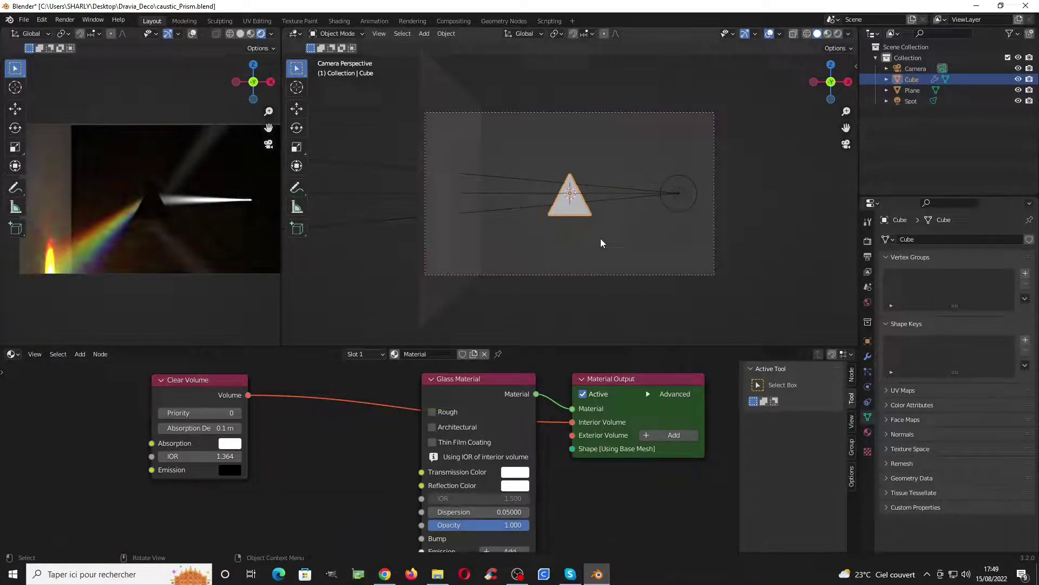
- Move the prism and spot light together about 0.21 m in X and 0.43 m in Z, and switch the preview to solid shading
{"action": "left_click", "coordinate": [672, 194]}
{"action": "key", "text": "g"}
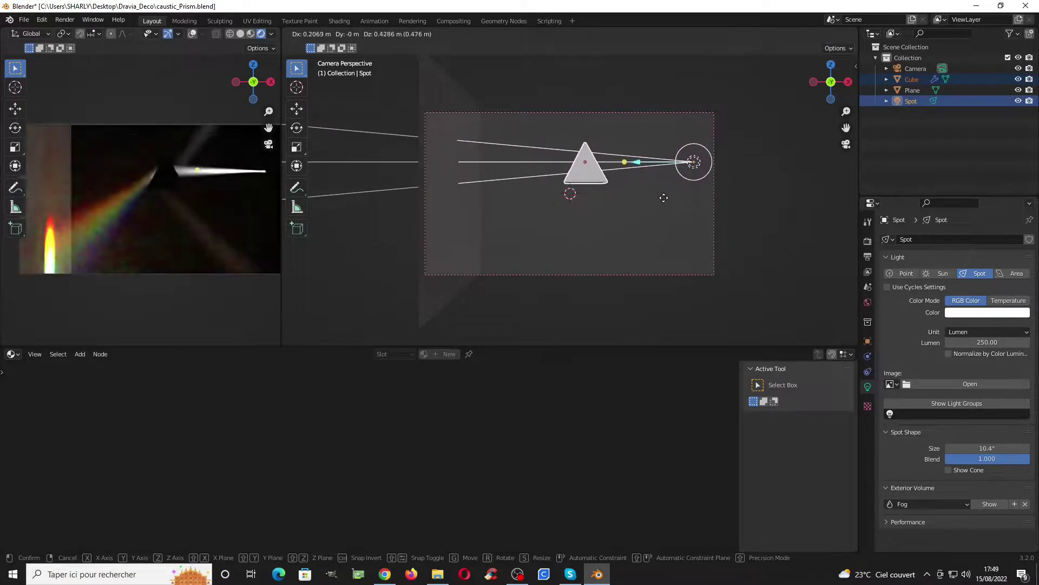
{"action": "left_click", "coordinate": [663, 200]}
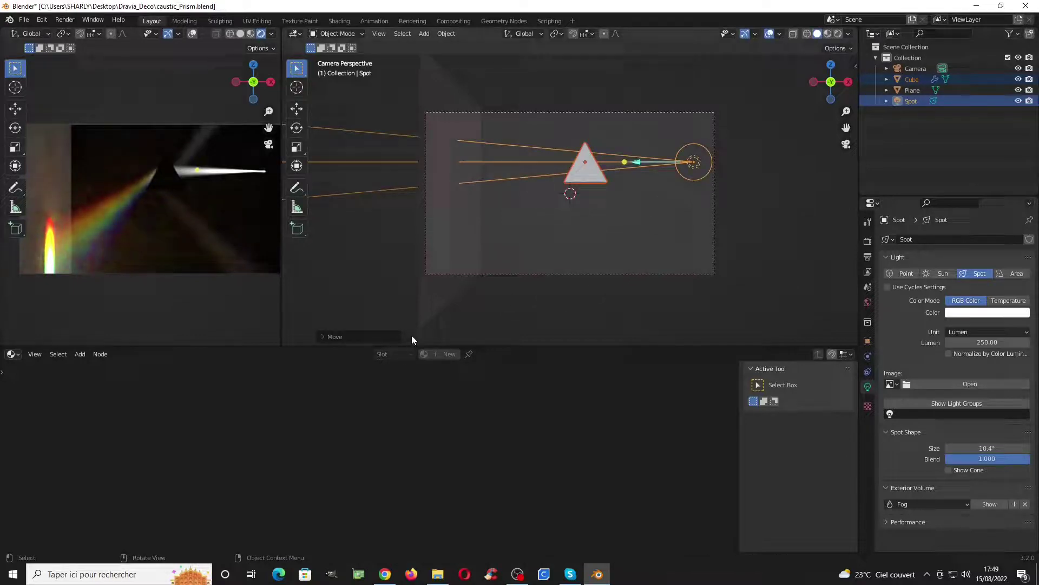
{"action": "key", "text": "z"}
{"action": "left_click", "coordinate": [136, 196]}
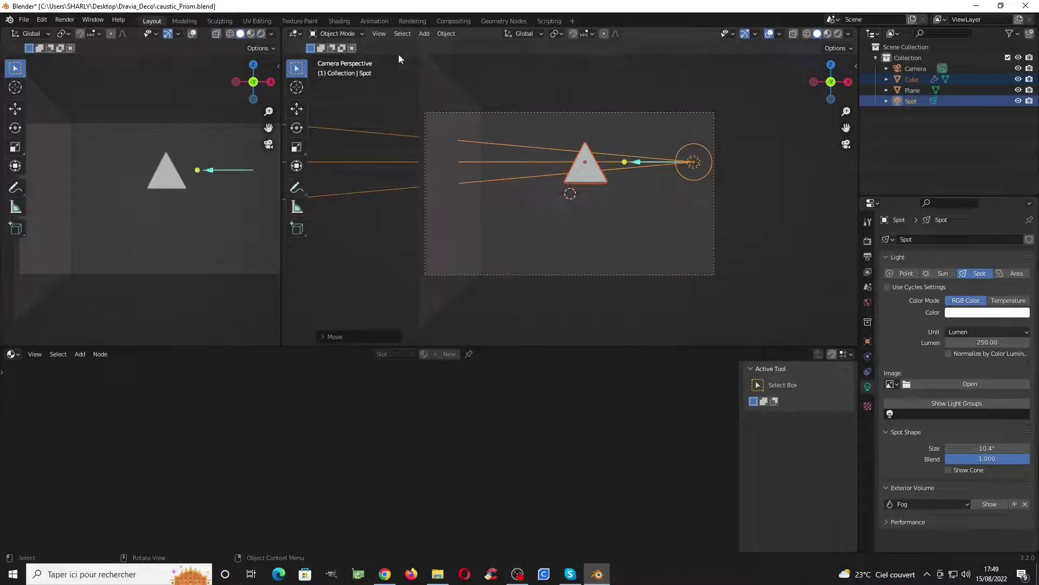
- Enable clamping in the LuxCore light path settings and set its max brightness to 20
{"action": "left_click", "coordinate": [868, 241]}
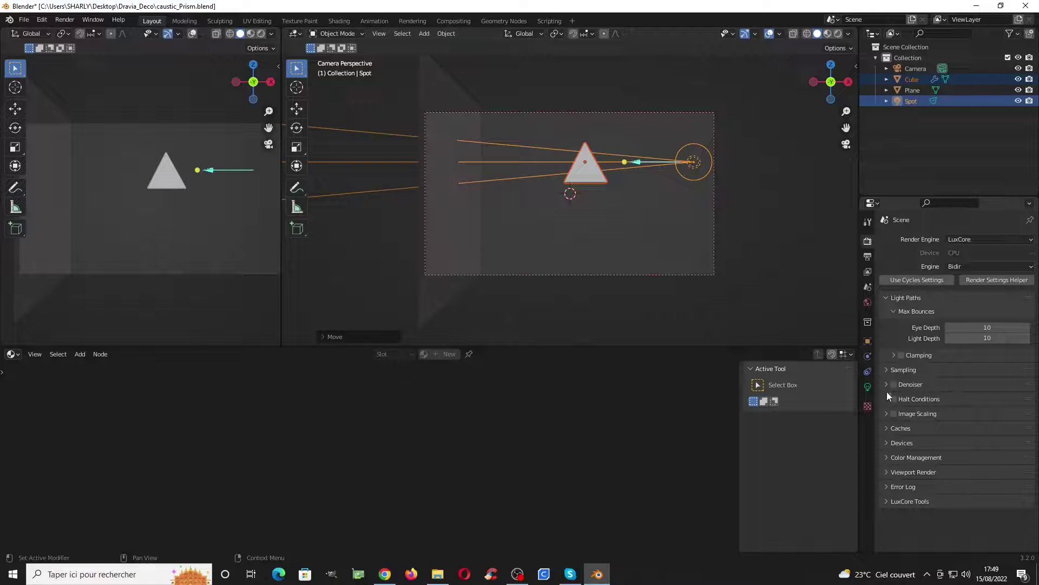
{"action": "left_click", "coordinate": [901, 355]}
{"action": "left_click", "coordinate": [919, 355]}
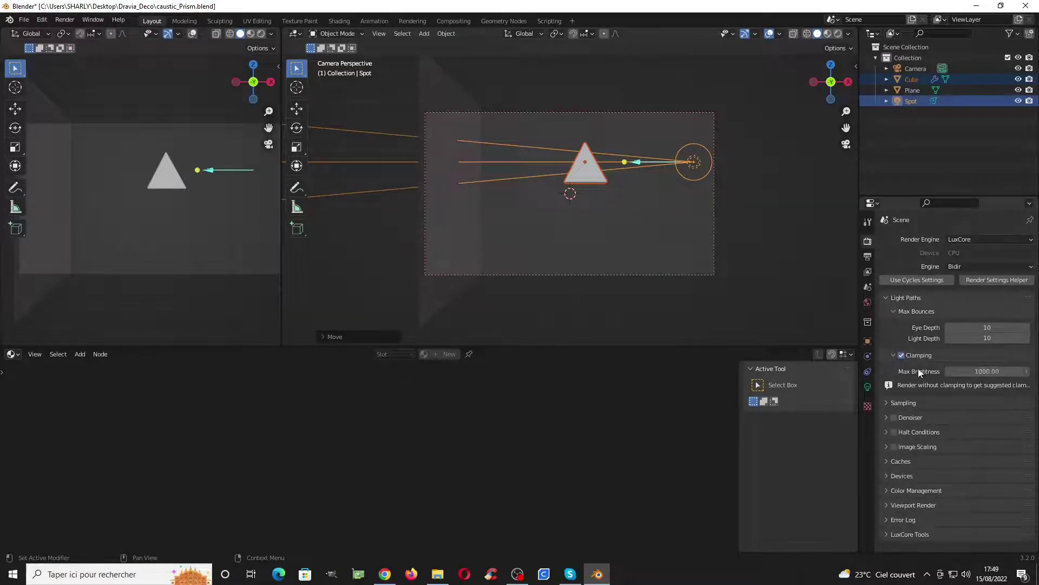
{"action": "left_click", "coordinate": [969, 371]}
{"action": "type", "text": "20"}
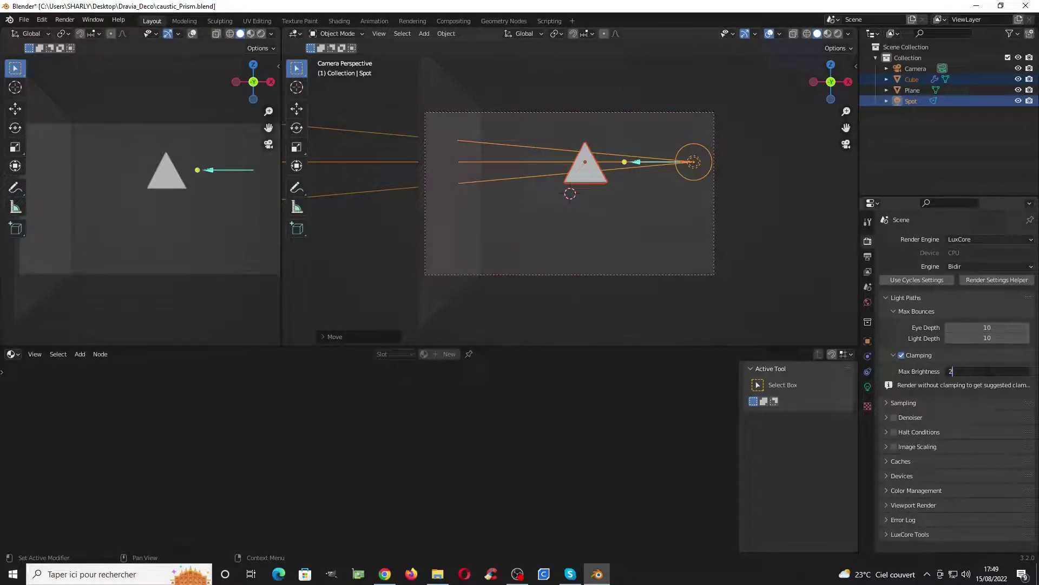
{"action": "key", "text": "Return"}
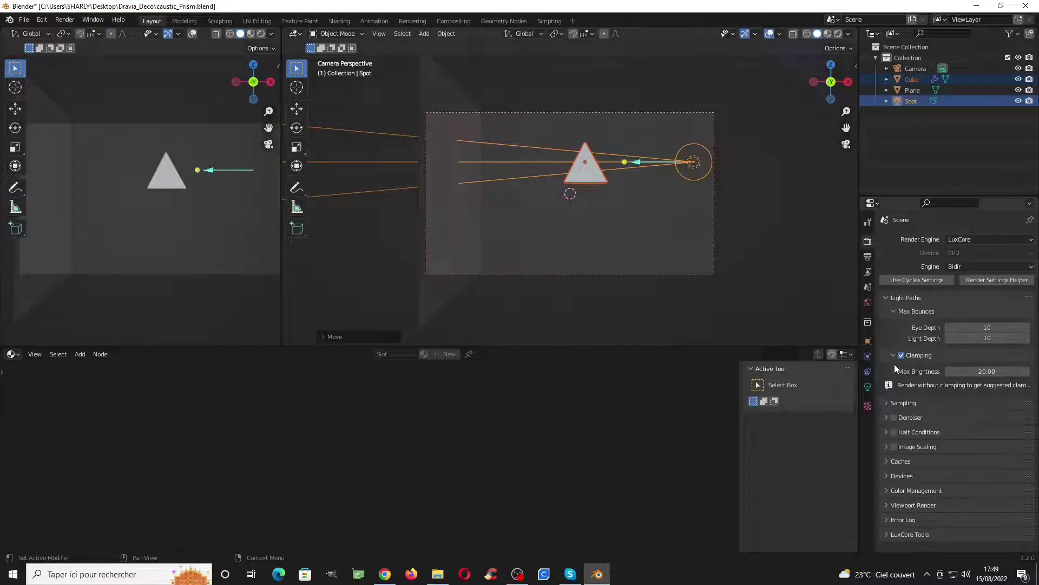
- Change the render sampler from Sobol to Metropolis in the sampling settings
{"action": "left_click", "coordinate": [890, 401]}
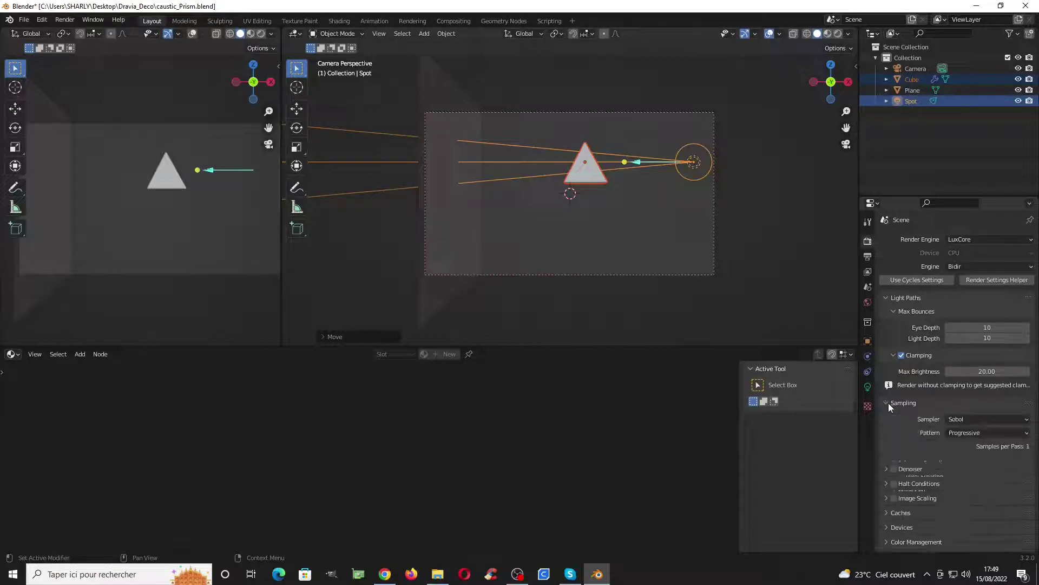
{"action": "left_click", "coordinate": [973, 419]}
{"action": "left_click", "coordinate": [964, 443]}
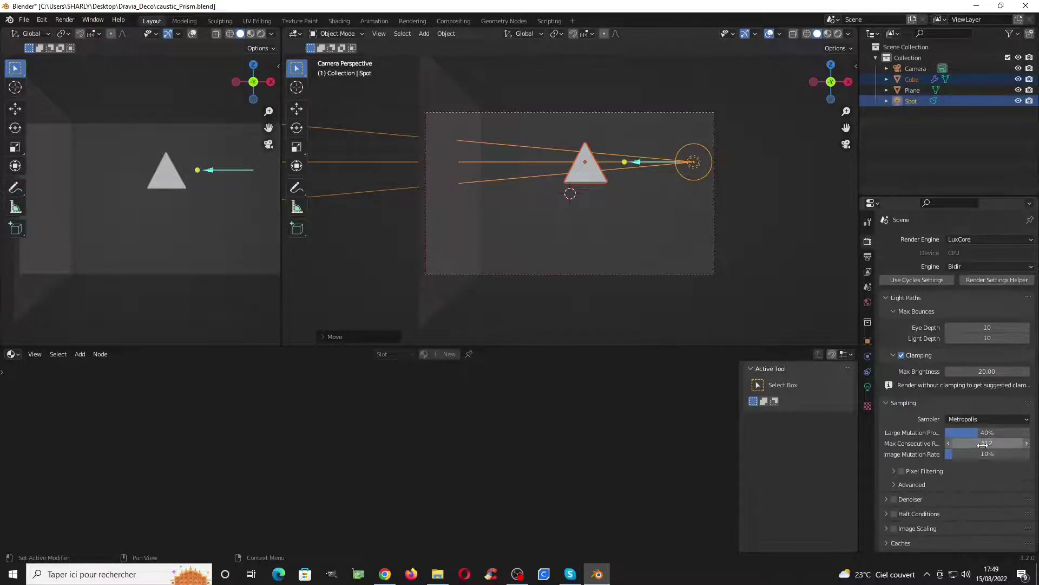
- In the Rendering workspace, set the output resolution percentage to 50%
{"action": "left_click", "coordinate": [417, 21]}
{"action": "left_click", "coordinate": [867, 87]}
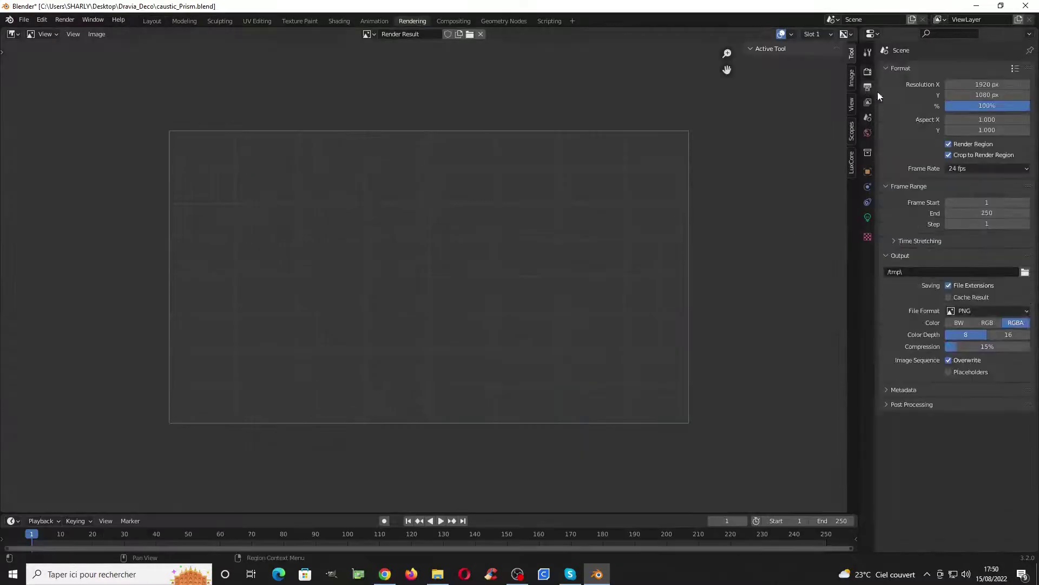
{"action": "left_click", "coordinate": [978, 107]}
{"action": "type", "text": "50"}
{"action": "key", "text": "Return"}
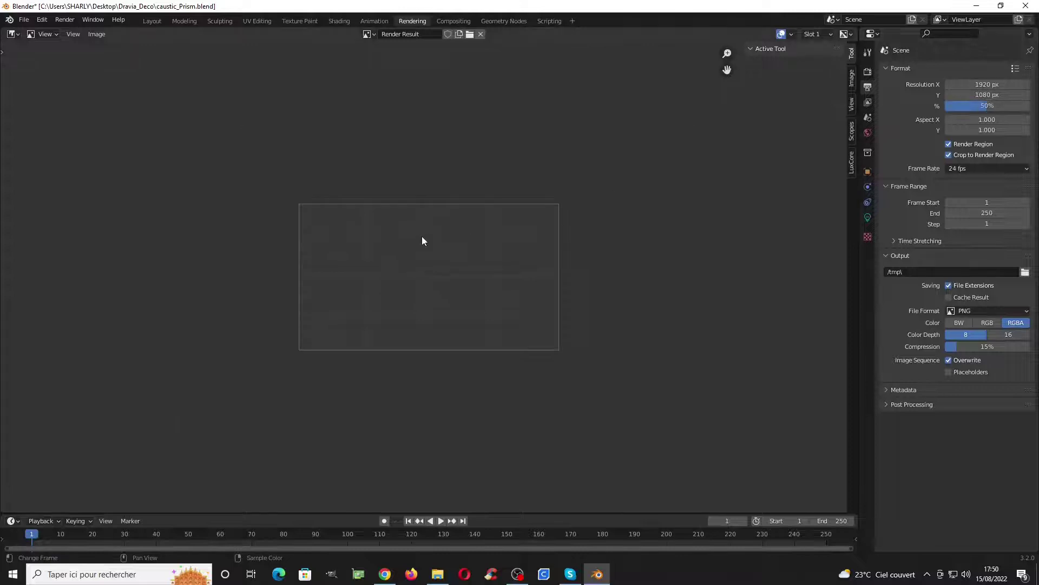
{"action": "middle_click_drag", "start_coordinate": [467, 229], "coordinate": [377, 217]}
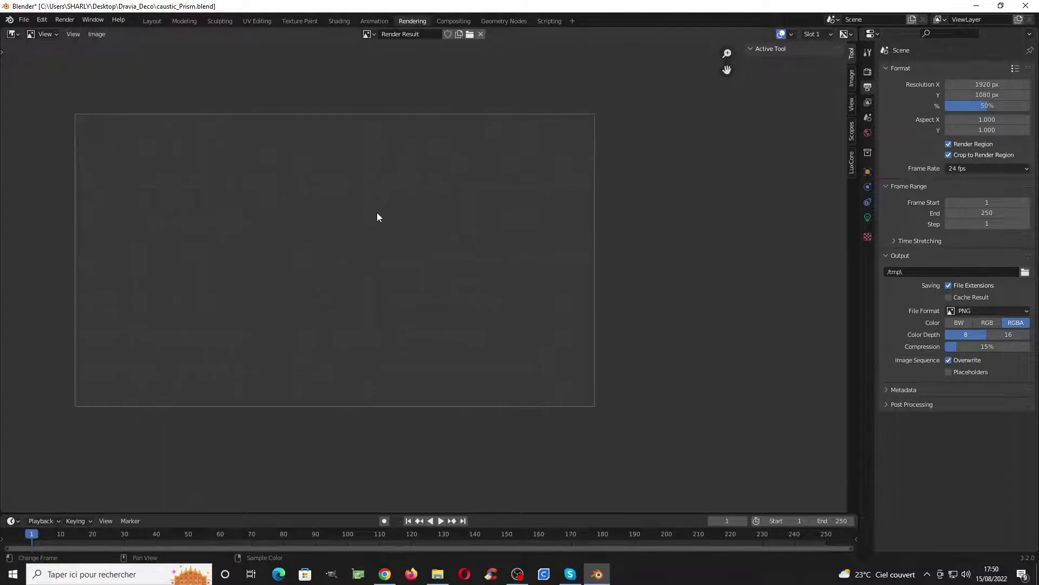
- In the Layout workspace, show the small camera preview in rendered shading and the main viewport from the front
{"action": "left_click", "coordinate": [150, 21]}
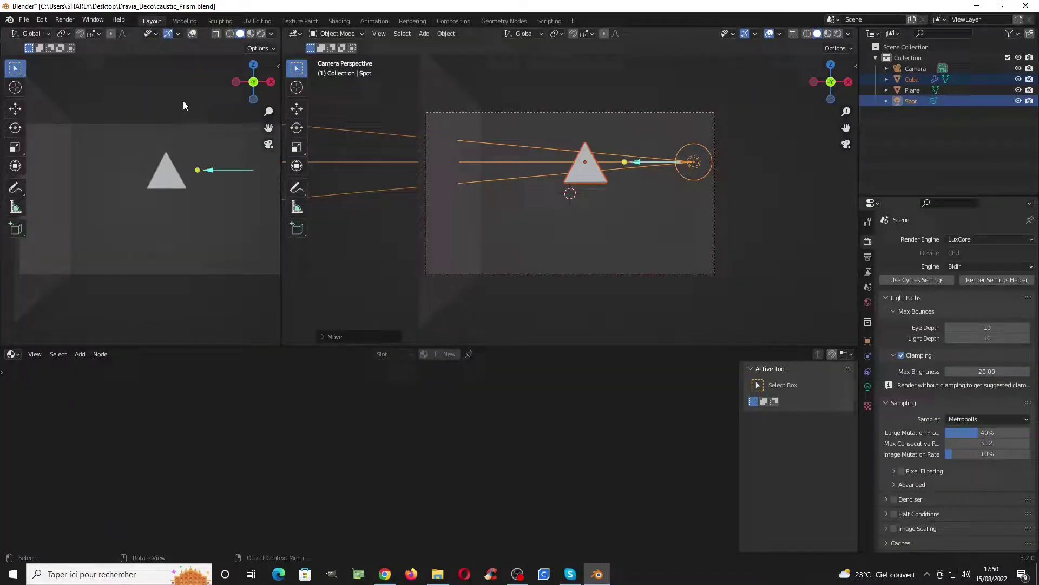
{"action": "left_click", "coordinate": [261, 34]}
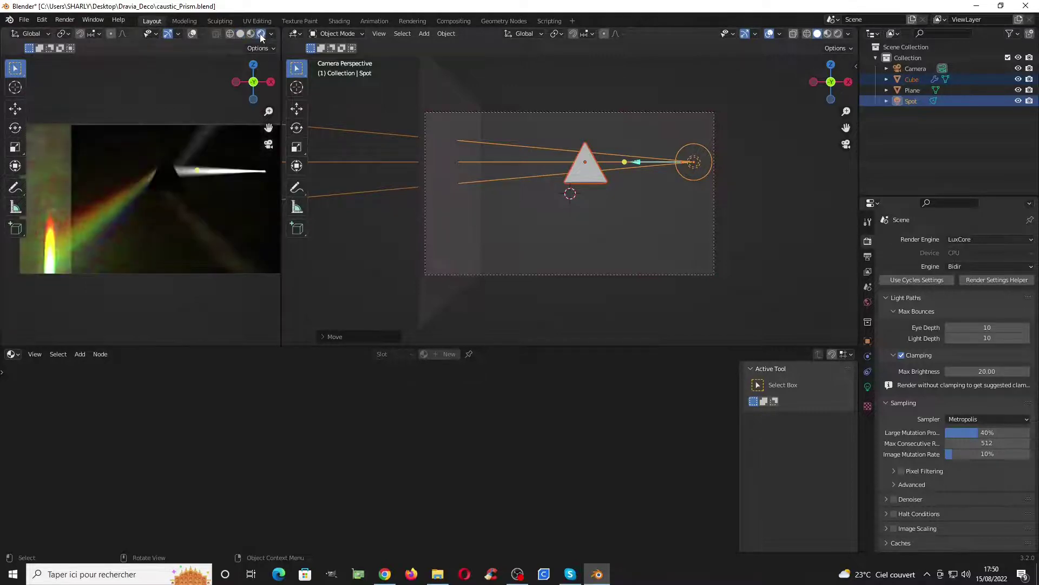
{"action": "scroll", "coordinate": [573, 225], "scroll_direction": "down", "scroll_amount": 4}
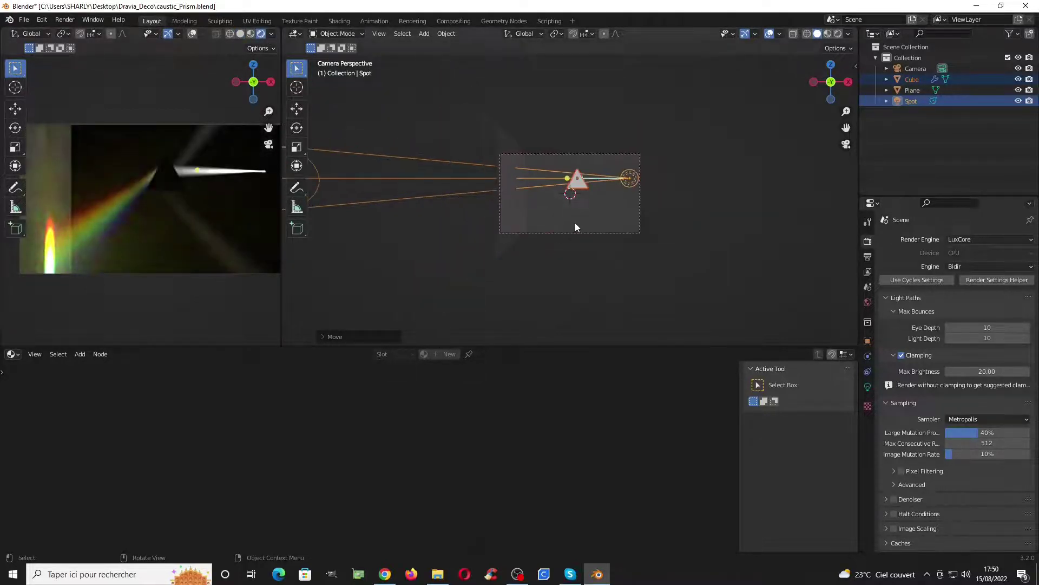
{"action": "key", "text": "KP_1"}
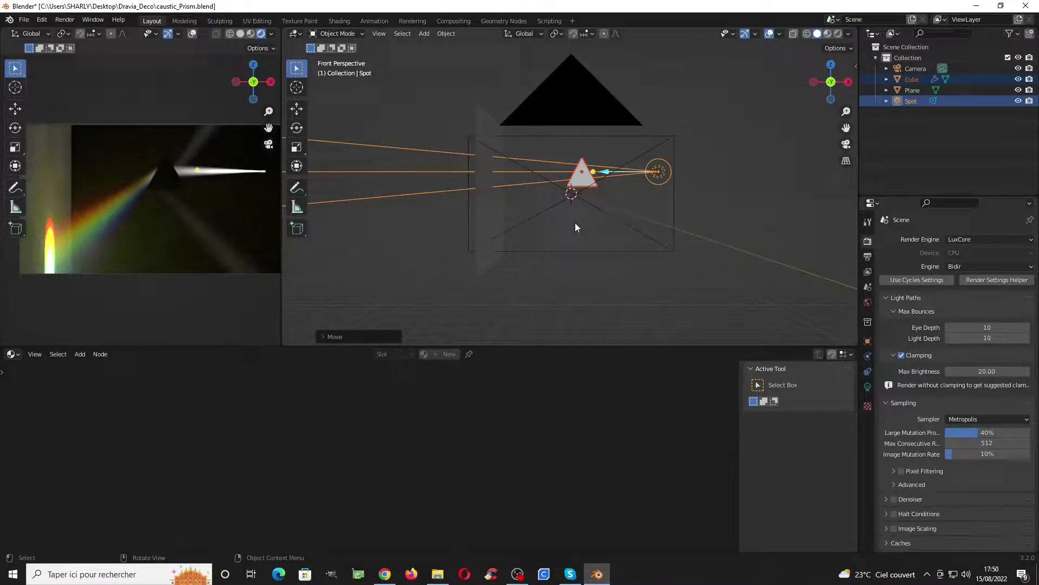
{"action": "key", "text": "shift+a"}
{"action": "mouse_move", "coordinate": [538, 227]}
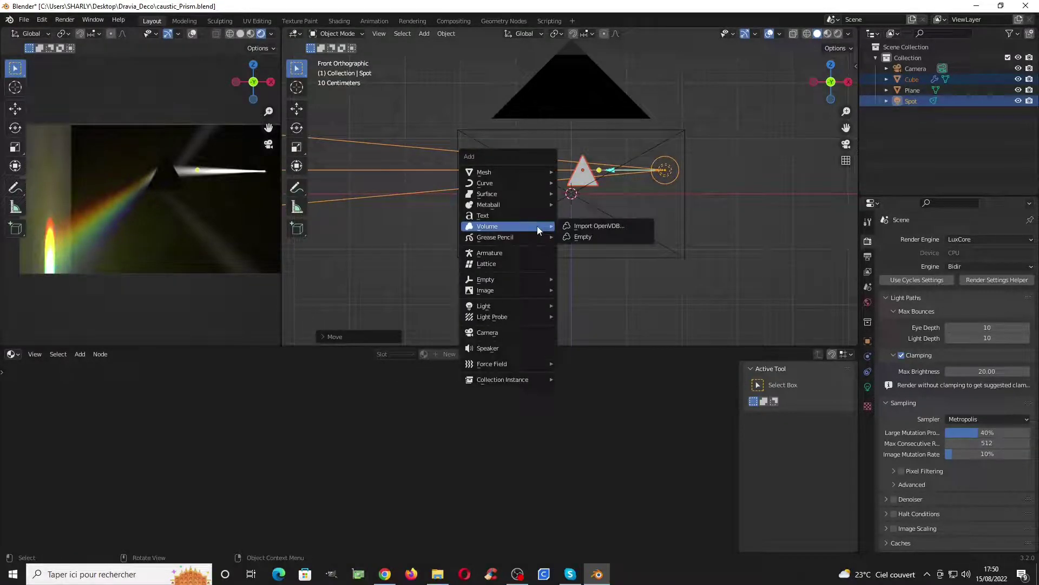
- Select the prism and add a Homogeneous Volume node beside the Clear Volume in its material
{"action": "left_click", "coordinate": [586, 171]}
{"action": "middle_click_drag", "start_coordinate": [323, 465], "coordinate": [434, 455]}
{"action": "left_click", "coordinate": [318, 380]}
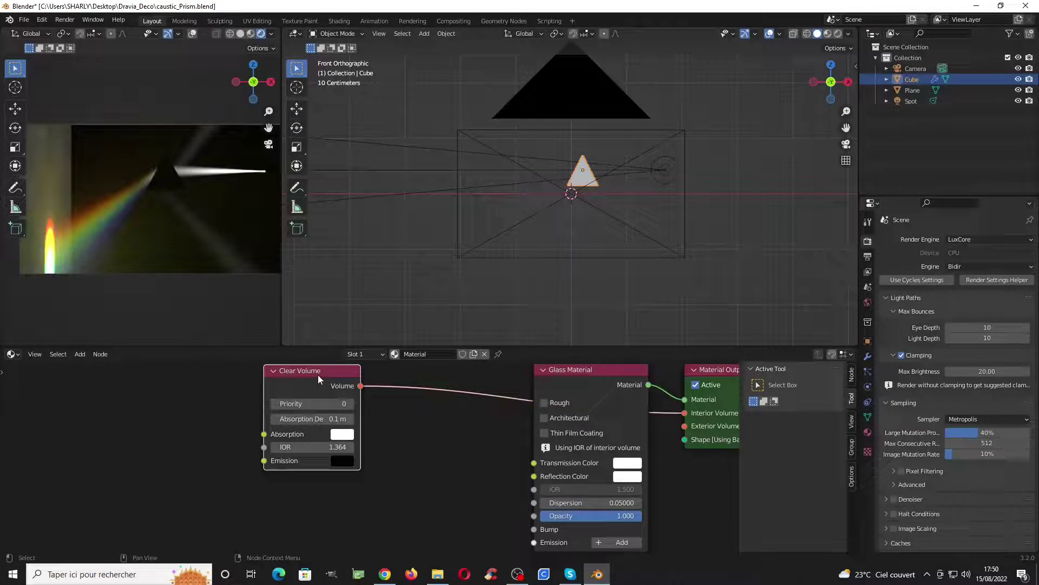
{"action": "key", "text": "shift+a"}
{"action": "mouse_move", "coordinate": [172, 409]}
{"action": "left_click", "coordinate": [227, 418]}
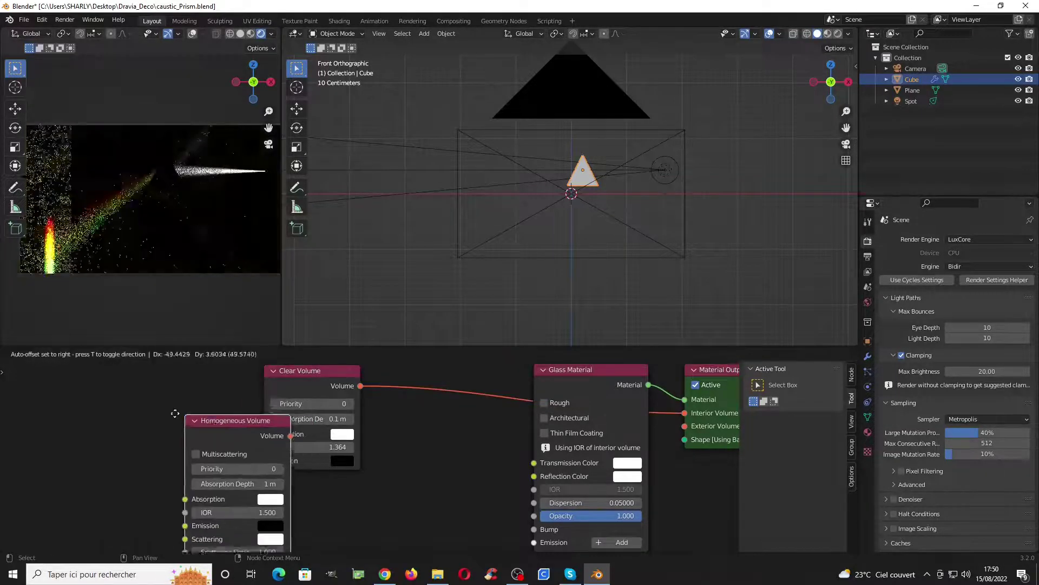
{"action": "left_click", "coordinate": [138, 384]}
- Set the Homogeneous Volume's IOR to 1.364 to match the Clear Volume
{"action": "scroll", "coordinate": [217, 411], "scroll_direction": "down", "scroll_amount": 2}
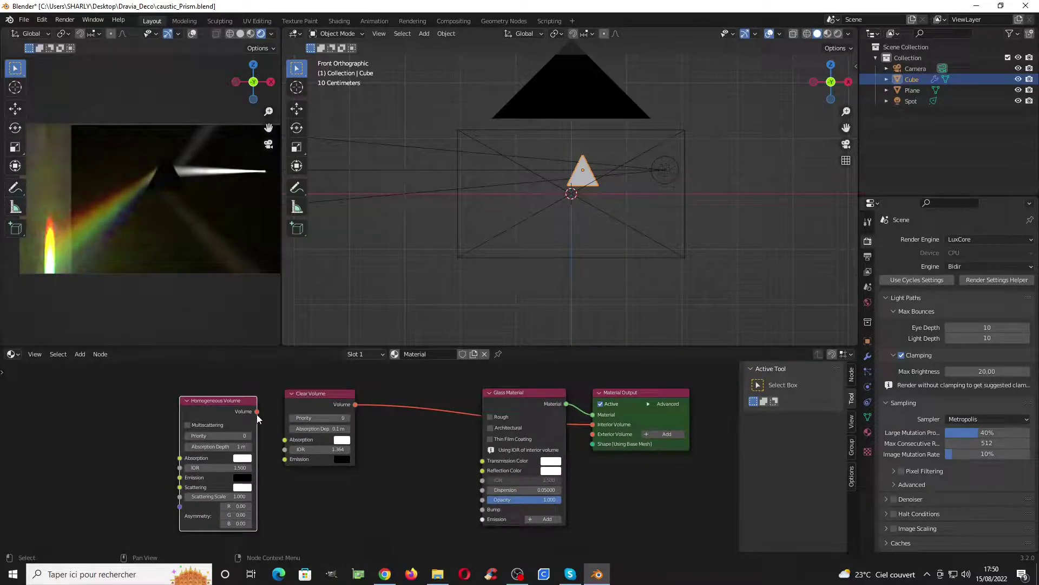
{"action": "scroll", "coordinate": [259, 418], "scroll_direction": "up", "scroll_amount": 2}
{"action": "left_click", "coordinate": [301, 446]}
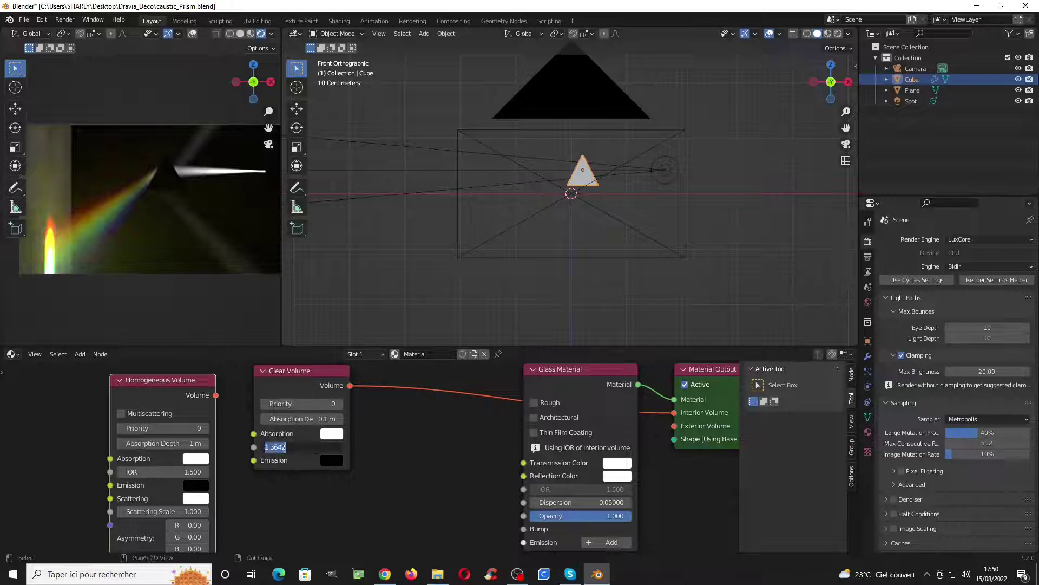
{"action": "key", "text": "Return"}
{"action": "left_click", "coordinate": [179, 471]}
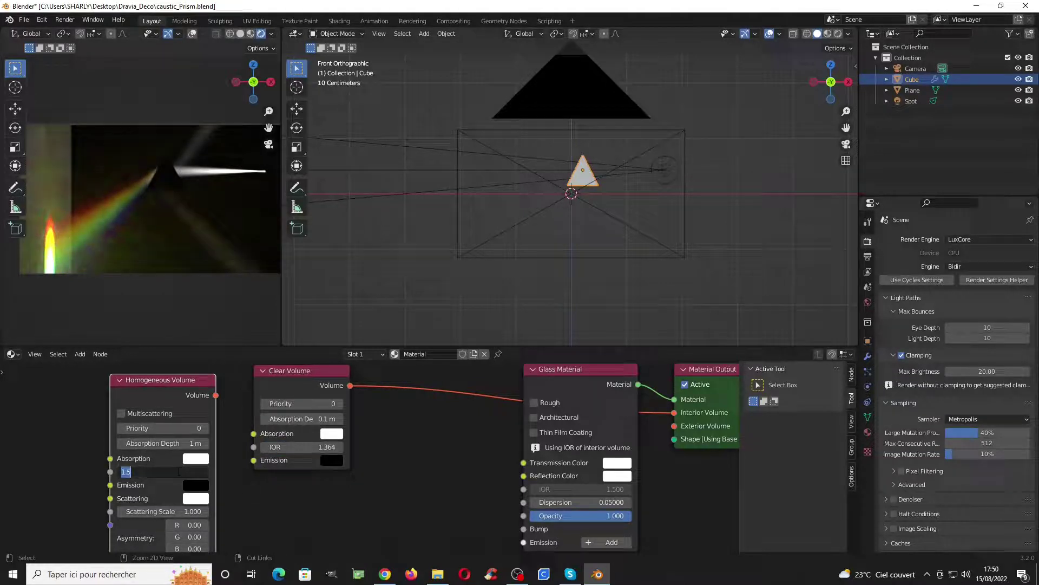
{"action": "type", "text": "1.364"}
{"action": "key", "text": "Return"}
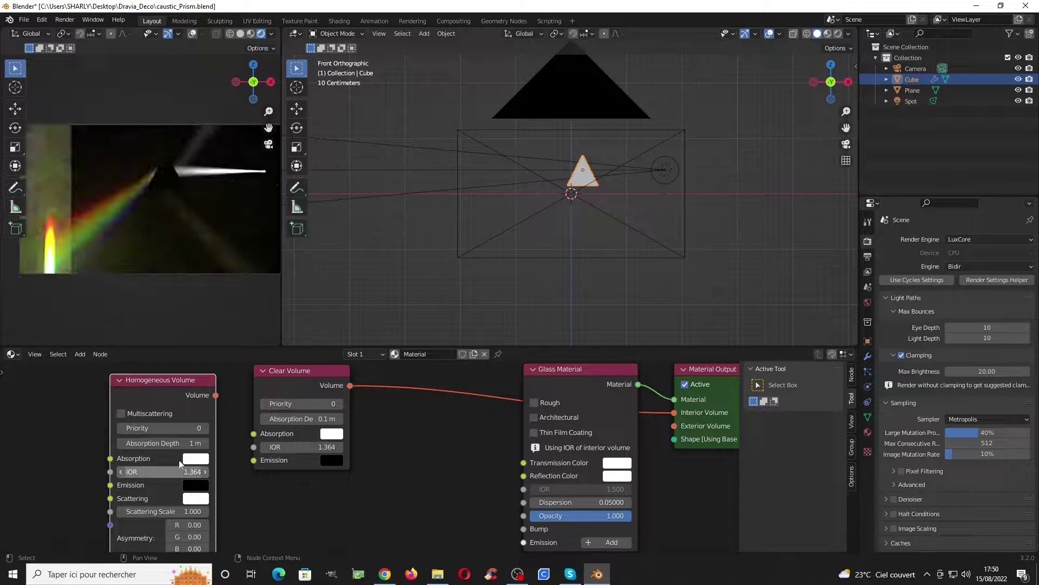
- Connect the Homogeneous Volume's output to the Interior Volume input of the Material Output
{"action": "scroll", "coordinate": [374, 451], "scroll_direction": "down", "scroll_amount": 1}
{"action": "middle_click_drag", "start_coordinate": [374, 451], "coordinate": [368, 431]}
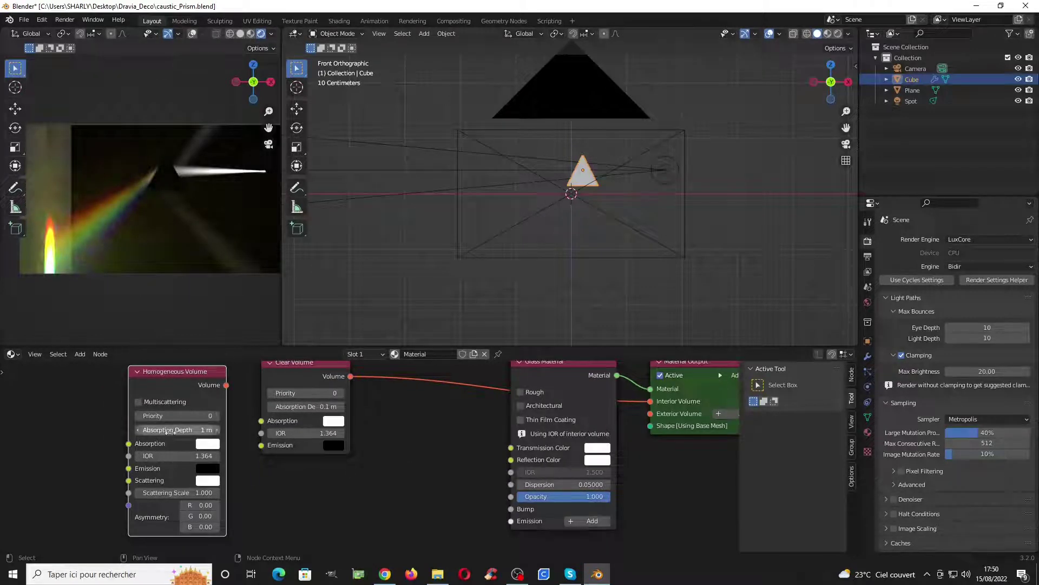
{"action": "left_click_drag", "start_coordinate": [226, 386], "coordinate": [650, 413]}
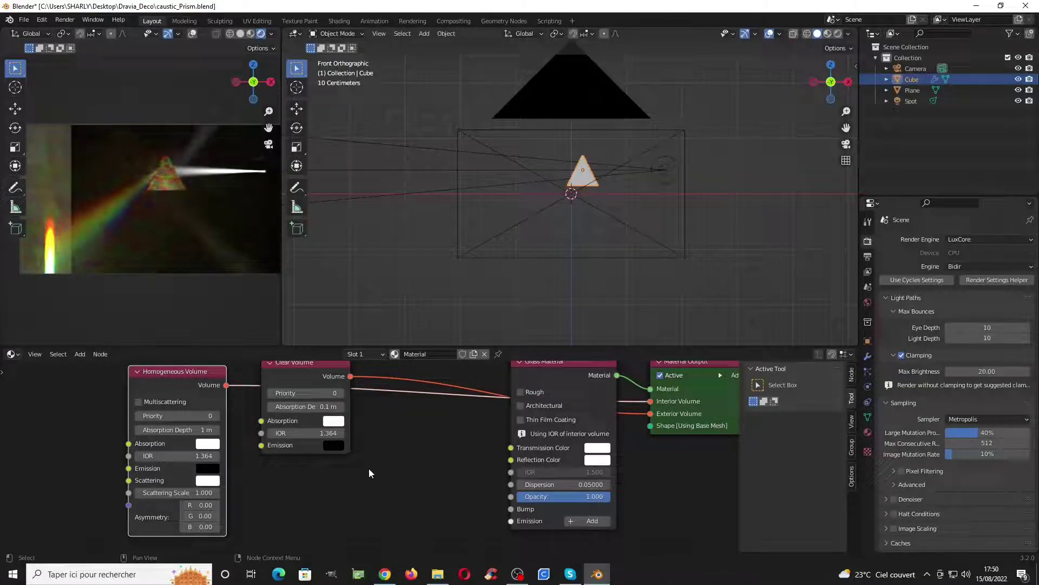
- Set the Homogeneous Volume's scattering scale to 0.1
{"action": "middle_click_drag", "start_coordinate": [369, 469], "coordinate": [434, 480]}
{"action": "scroll", "coordinate": [295, 492], "scroll_direction": "up", "scroll_amount": 1}
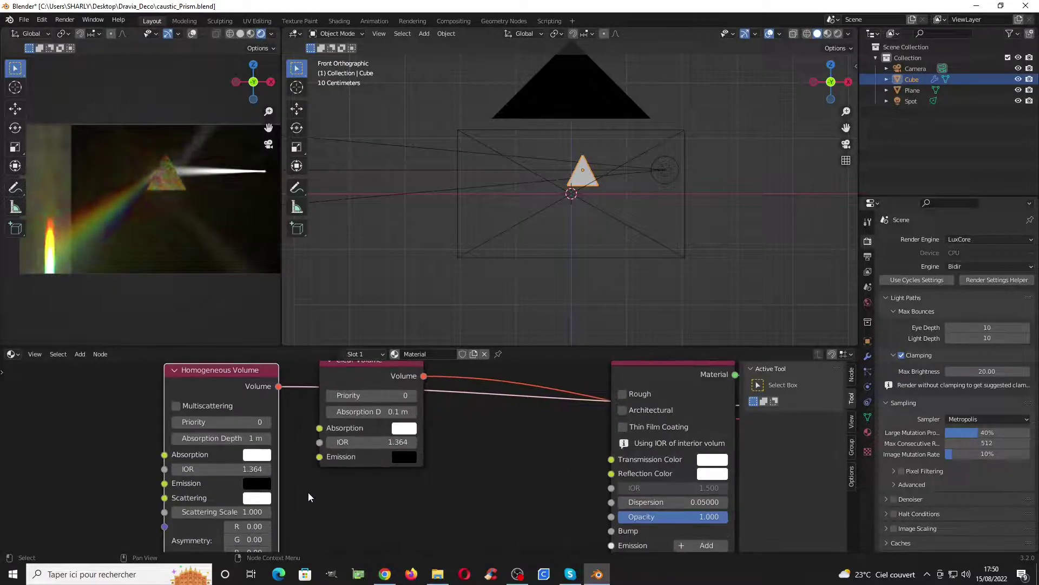
{"action": "scroll", "coordinate": [307, 492], "scroll_direction": "up", "scroll_amount": 1}
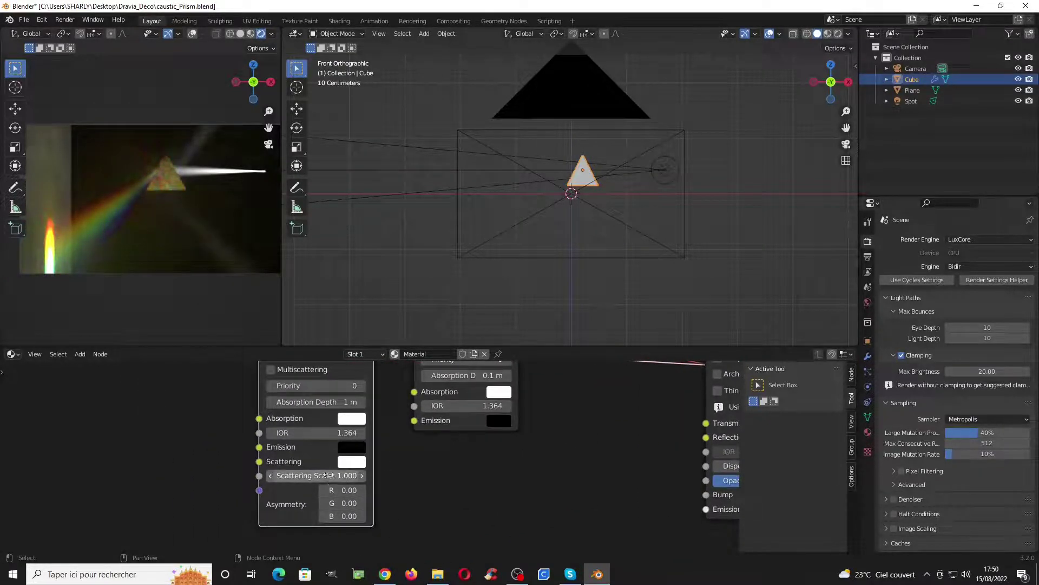
{"action": "middle_click_drag", "start_coordinate": [331, 450], "coordinate": [324, 466]}
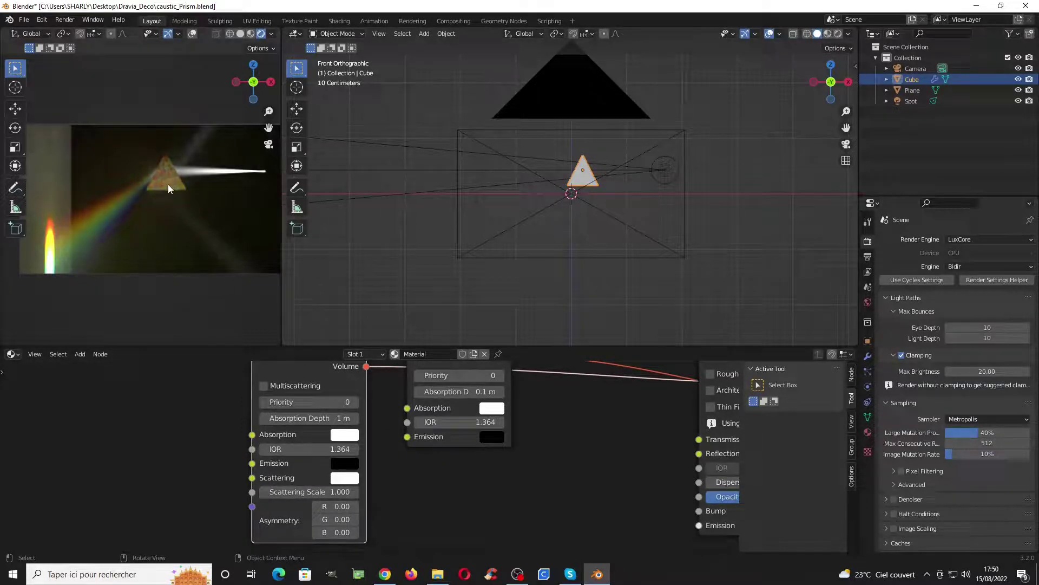
{"action": "scroll", "coordinate": [378, 394], "scroll_direction": "down", "scroll_amount": 2}
{"action": "scroll", "coordinate": [336, 505], "scroll_direction": "up", "scroll_amount": 3}
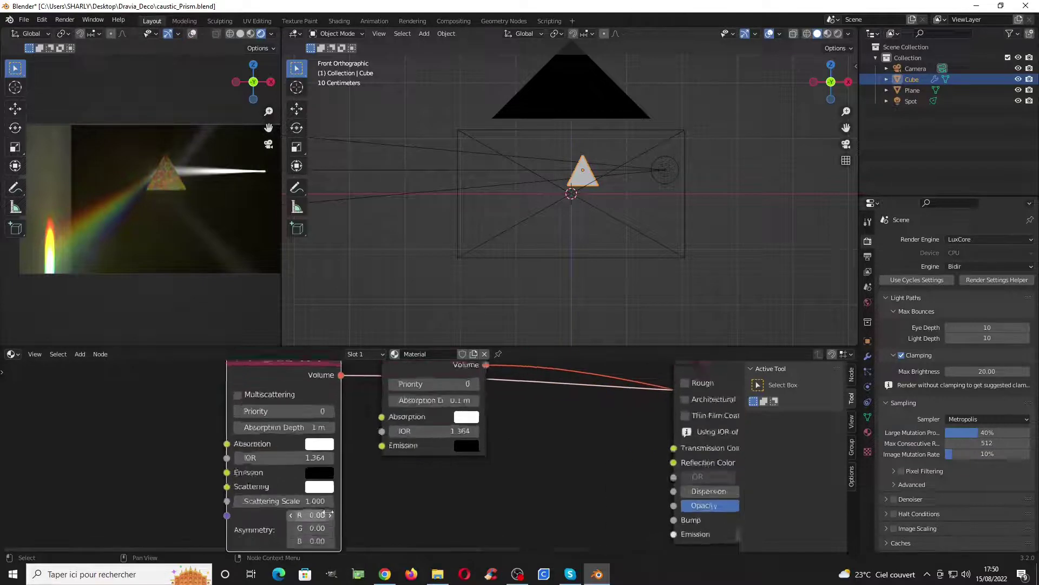
{"action": "middle_click_drag", "start_coordinate": [335, 504], "coordinate": [388, 466]}
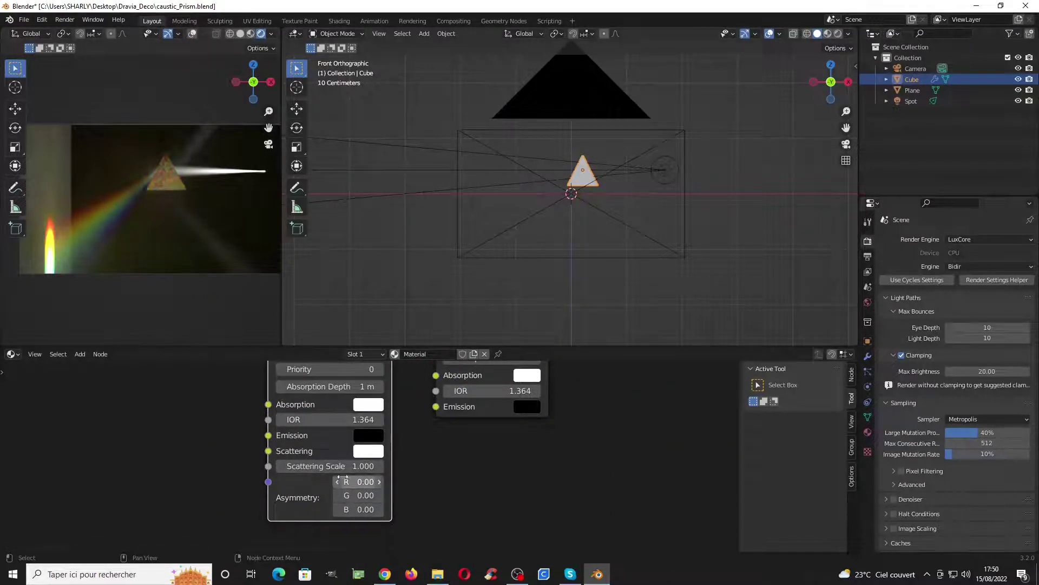
{"action": "left_click", "coordinate": [282, 465]}
{"action": "key", "text": "BackSpace"}
{"action": "type", "text": ".1"}
{"action": "key", "text": "Return"}
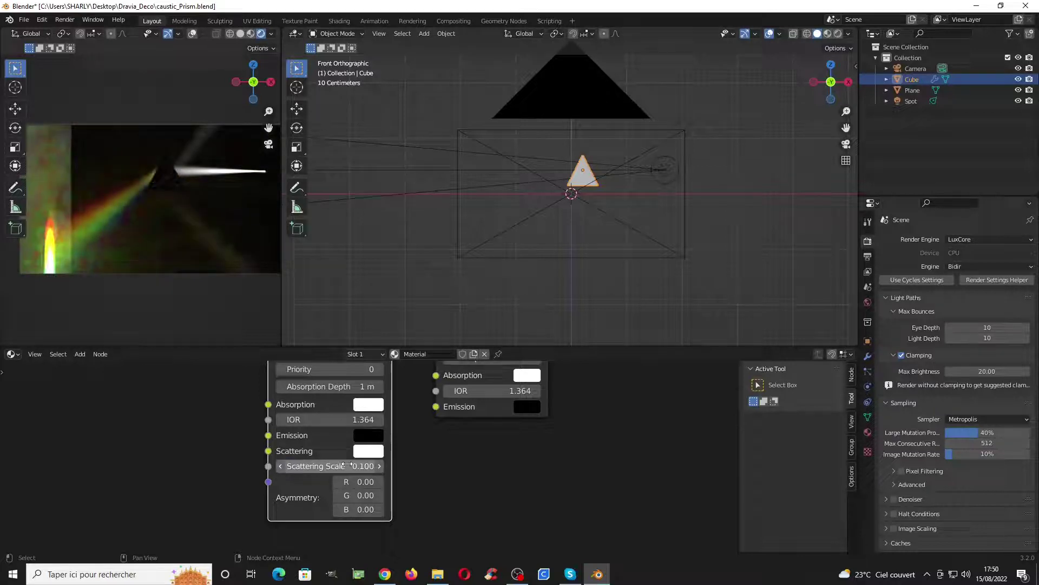
- Set the Homogeneous Volume's scattering scale to 0.5 and enable Multiscattering
{"action": "left_click", "coordinate": [287, 465]}
{"action": "type", "text": ".5"}
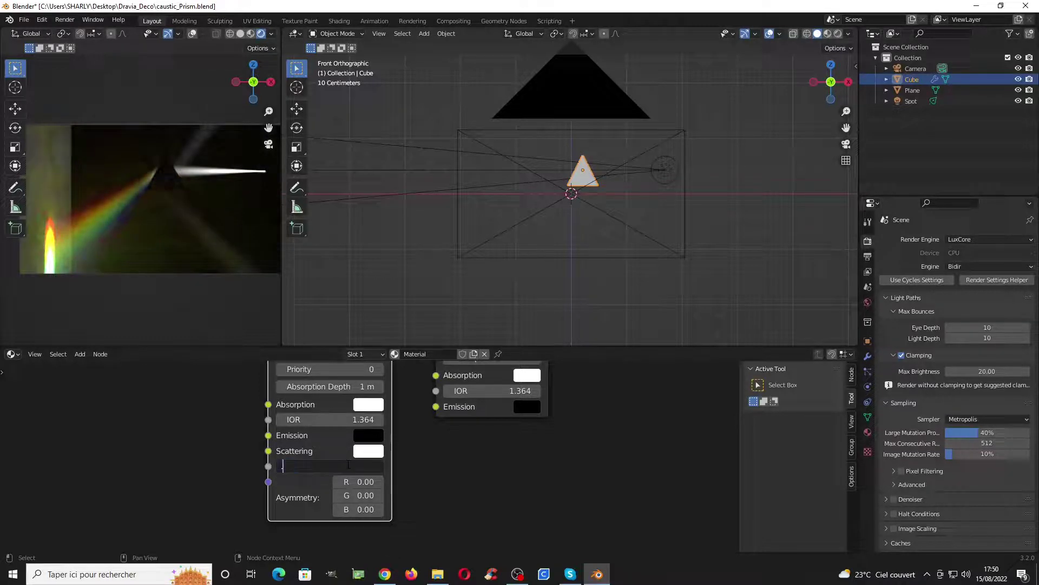
{"action": "key", "text": "Return"}
{"action": "middle_click_drag", "start_coordinate": [346, 464], "coordinate": [316, 533]}
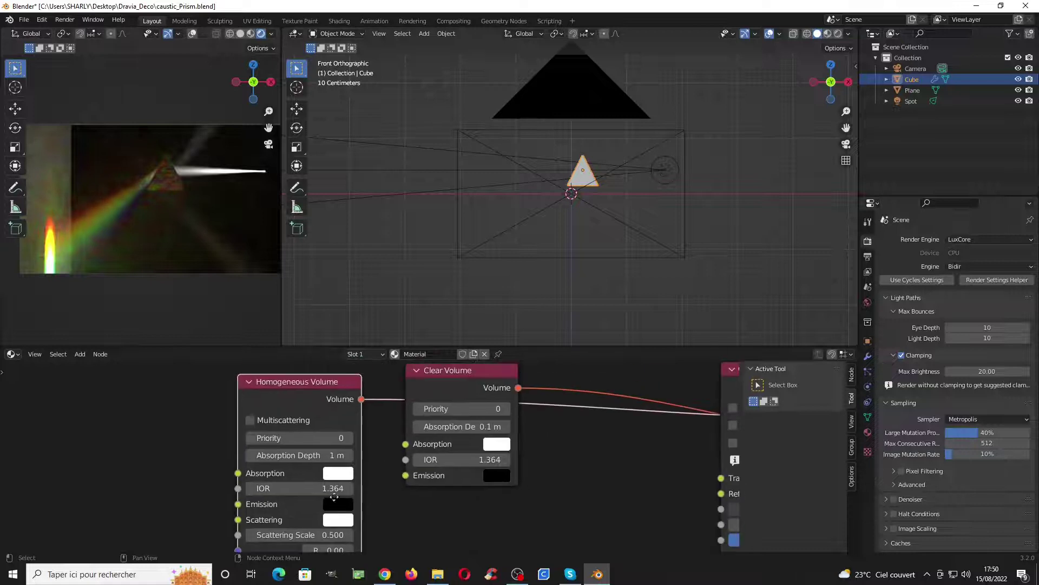
{"action": "left_click", "coordinate": [251, 420]}
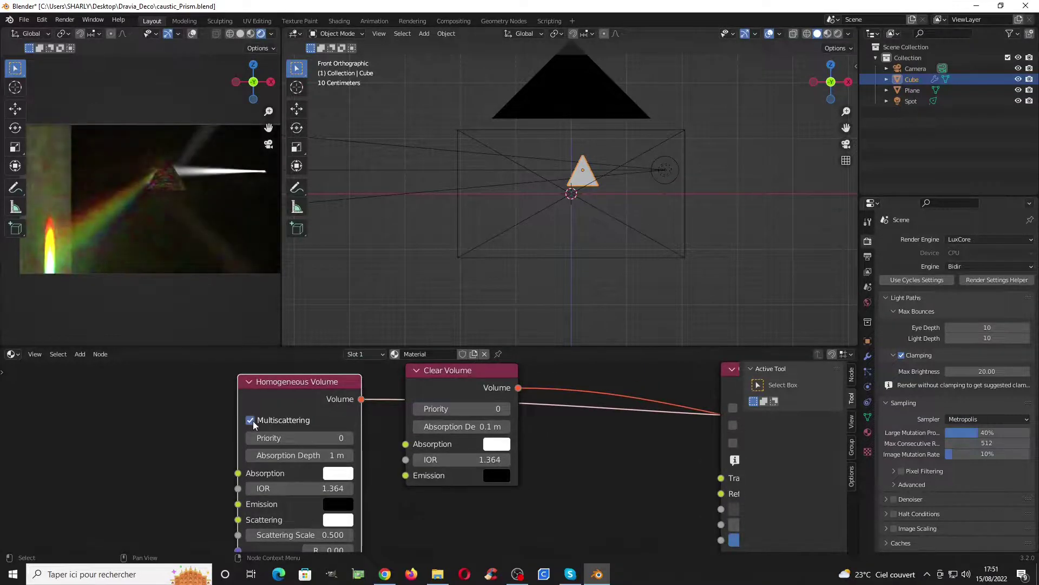
- Return the preview viewport to solid shading and render the current frame in the Rendering workspace
{"action": "scroll", "coordinate": [331, 458], "scroll_direction": "down", "scroll_amount": 3}
{"action": "middle_click_drag", "start_coordinate": [331, 458], "coordinate": [296, 458]}
{"action": "key", "text": "z"}
{"action": "left_click", "coordinate": [360, 249]}
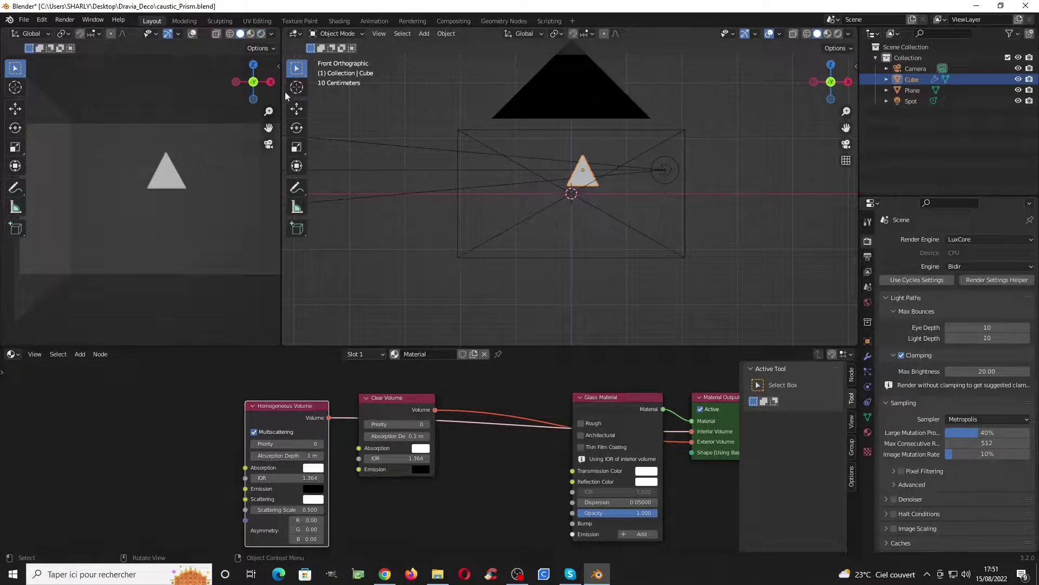
{"action": "left_click", "coordinate": [413, 21]}
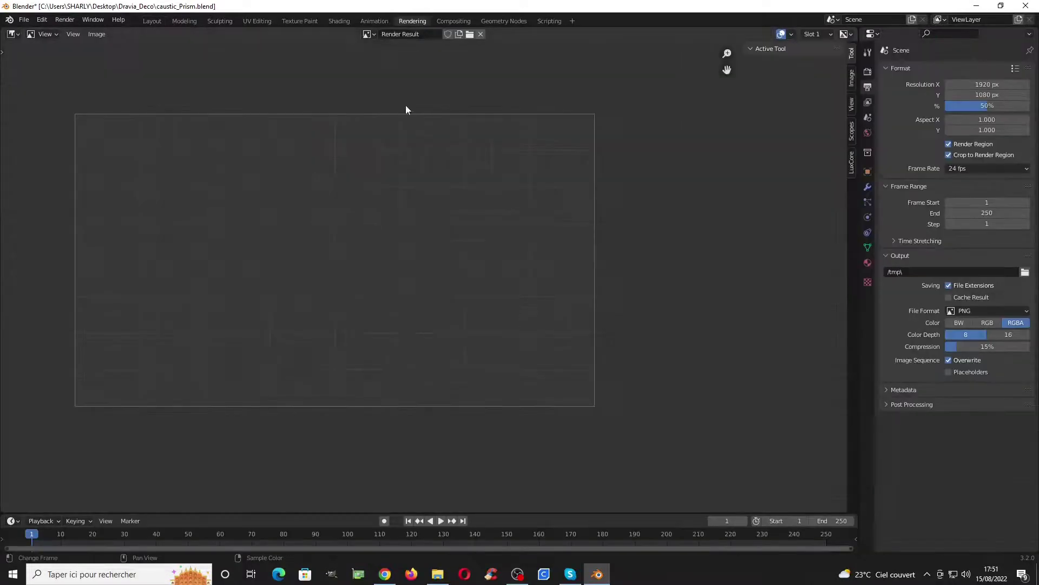
{"action": "key", "text": "F12"}
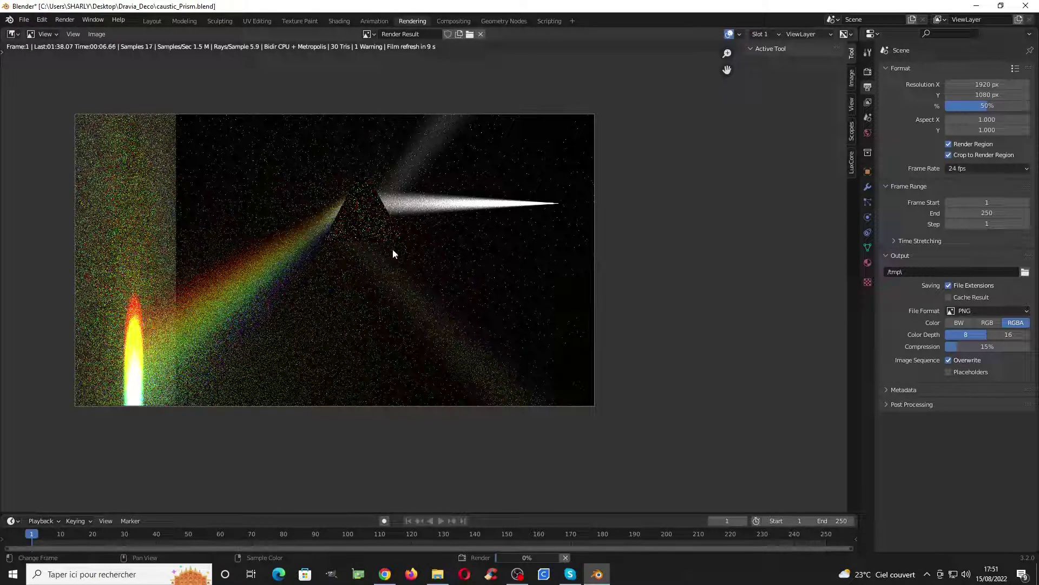
{"action": "middle_click_drag", "start_coordinate": [392, 249], "coordinate": [457, 281]}
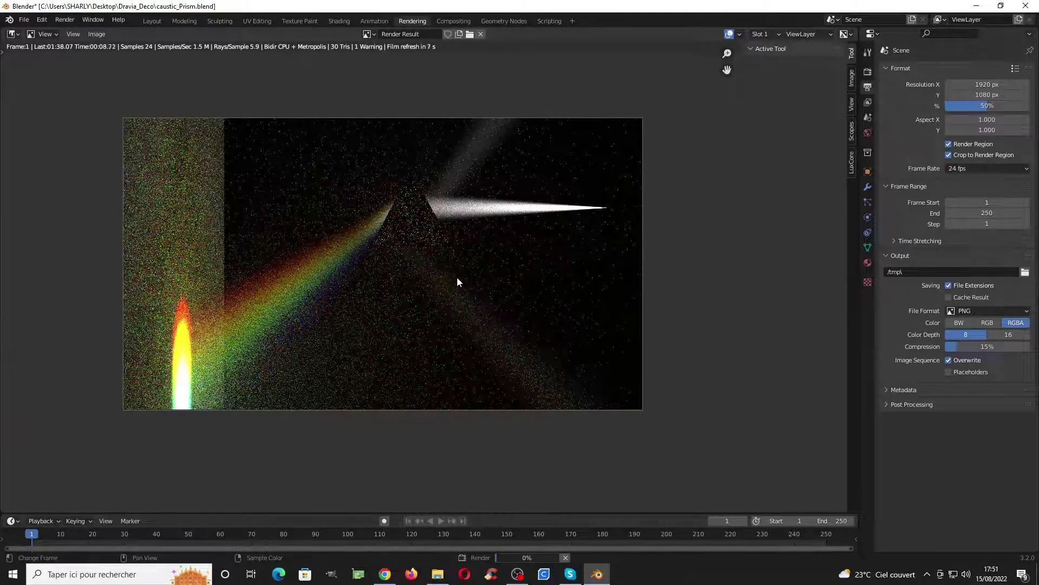
- Stop the running render and enable the Denoiser in the render settings
{"action": "left_click", "coordinate": [868, 71]}
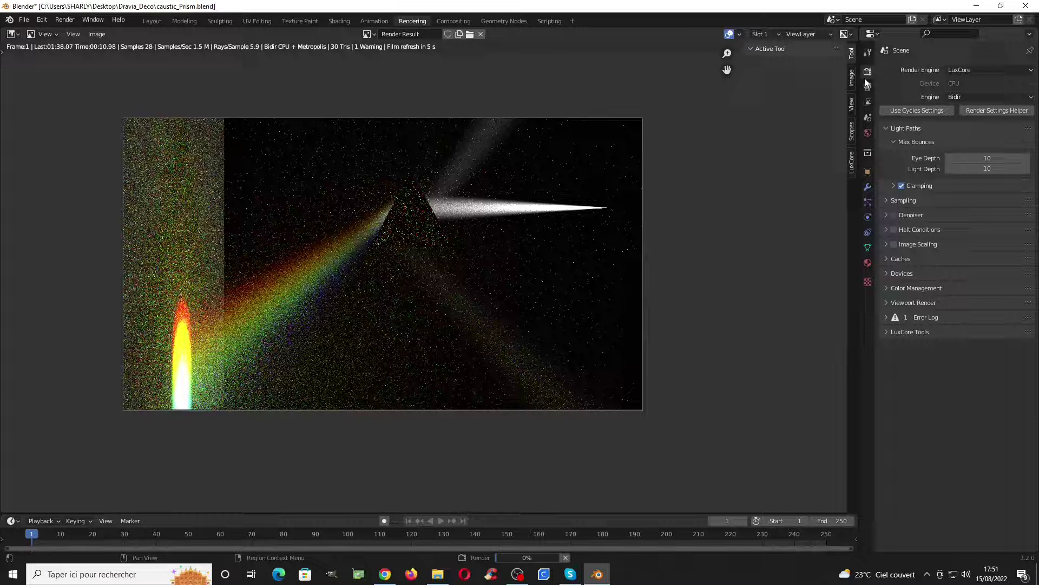
{"action": "key", "text": "Escape"}
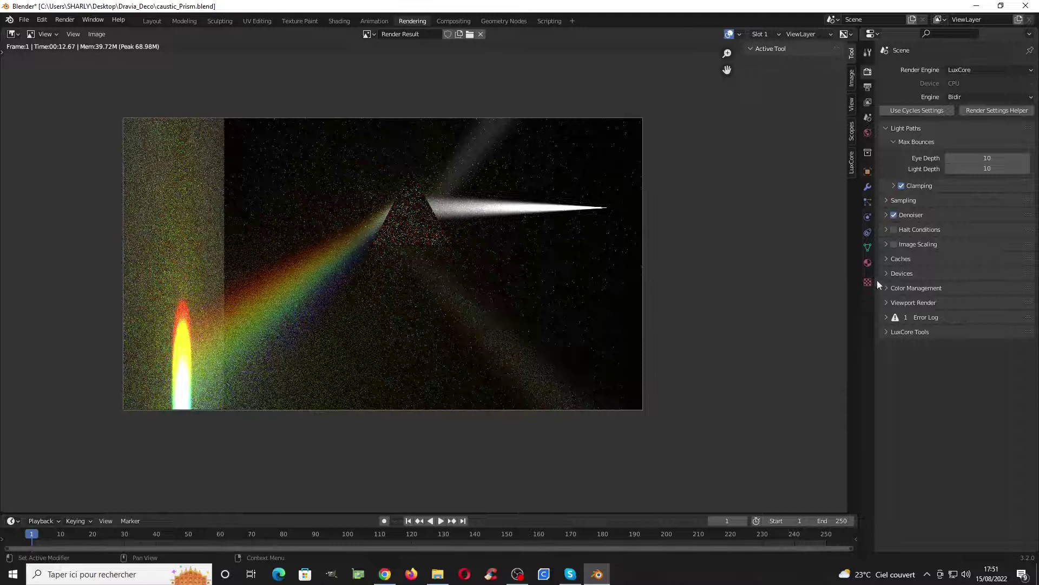
- Enable the Halt Conditions with a limit of 128 samples and save the file
{"action": "left_click", "coordinate": [894, 230]}
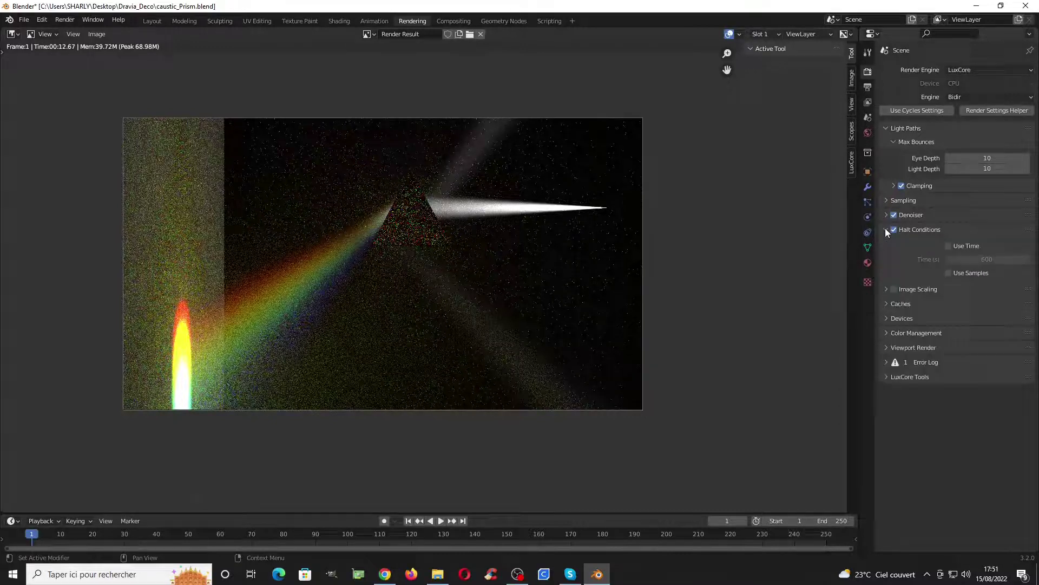
{"action": "left_click", "coordinate": [984, 286]}
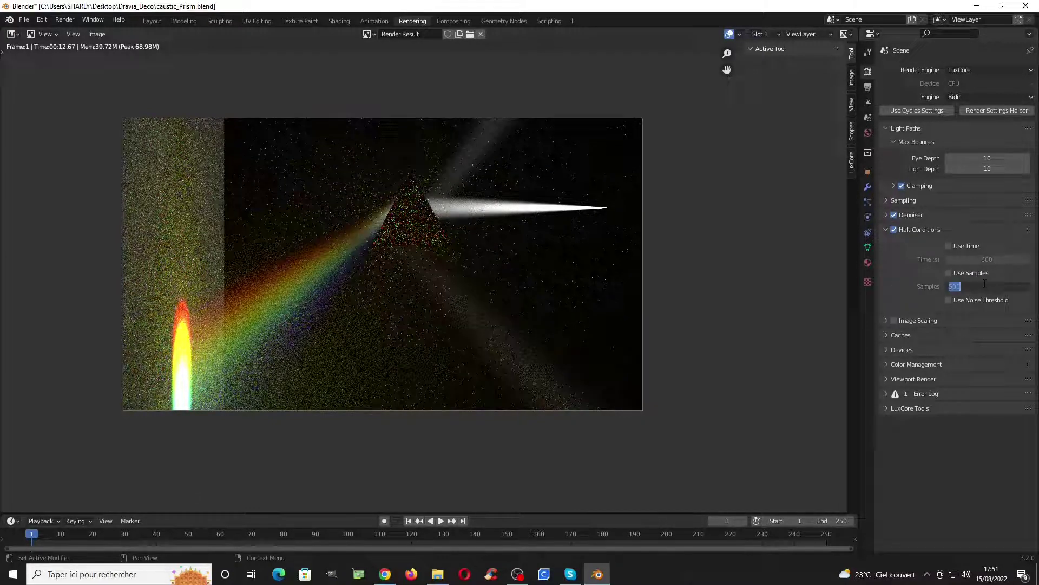
{"action": "type", "text": "128"}
{"action": "key", "text": "Return"}
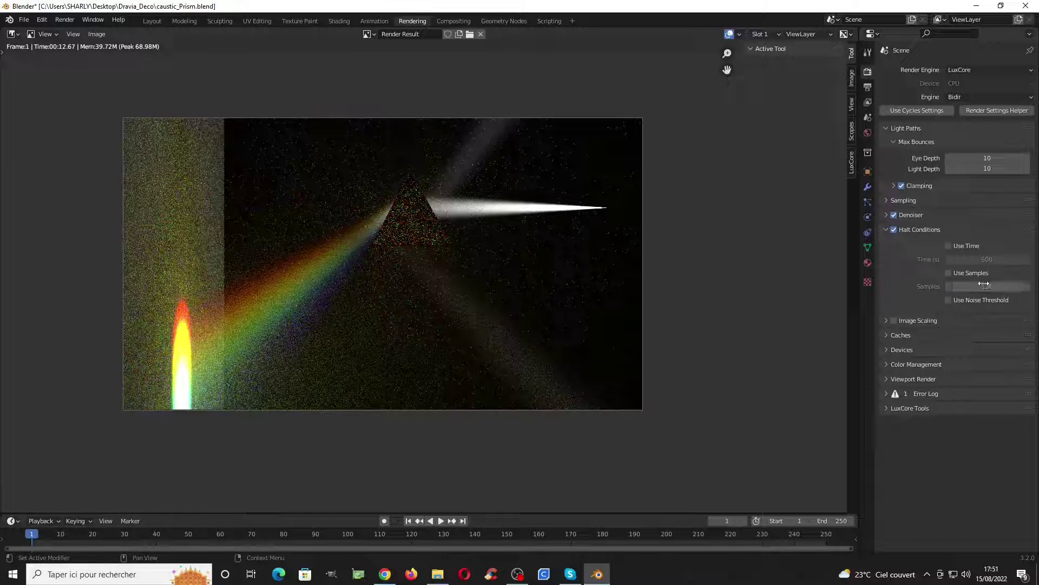
{"action": "left_click", "coordinate": [948, 273]}
{"action": "key", "text": "ctrl+s"}
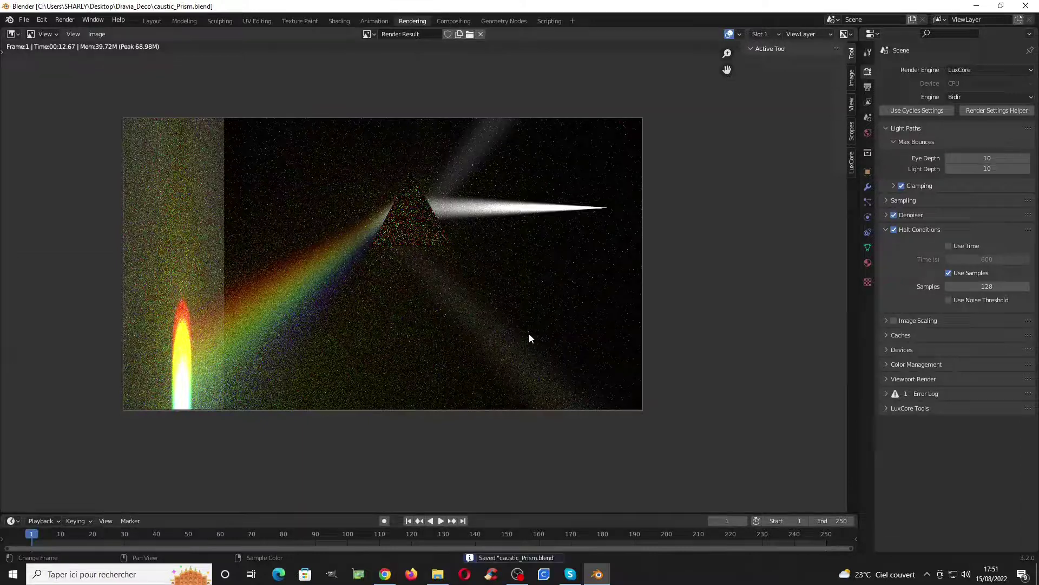
- Render the frame, stop it early, and compare the denoised pass with the combined pass
{"action": "key", "text": "F12"}
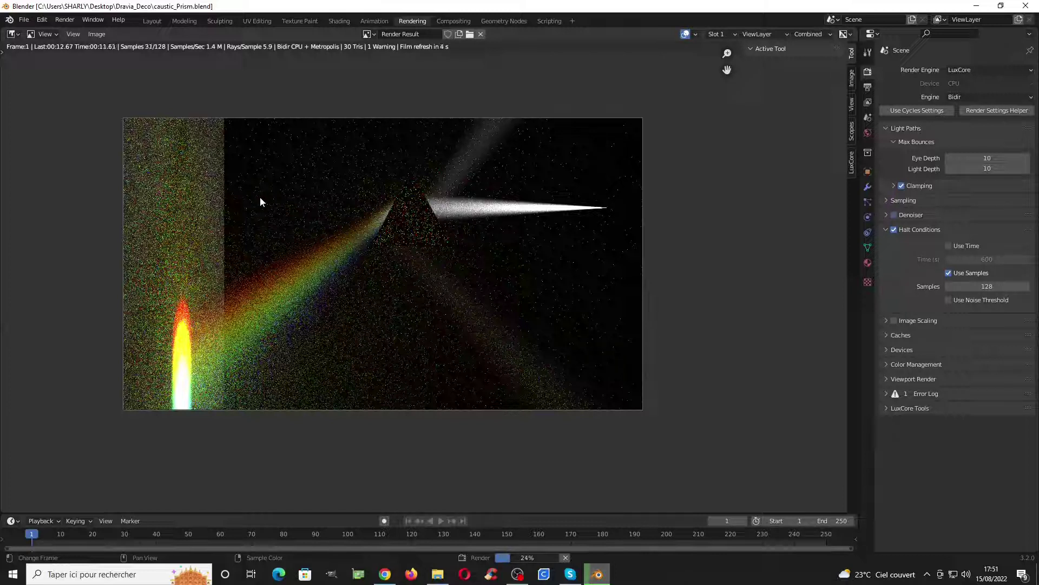
{"action": "key", "text": "Escape"}
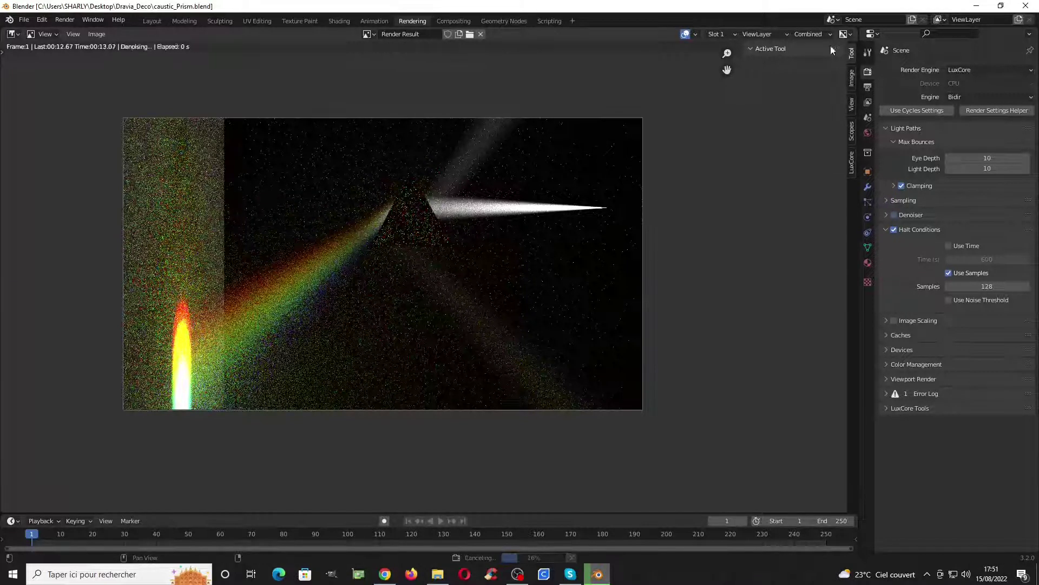
{"action": "left_click", "coordinate": [812, 34]}
{"action": "left_click", "coordinate": [812, 58]}
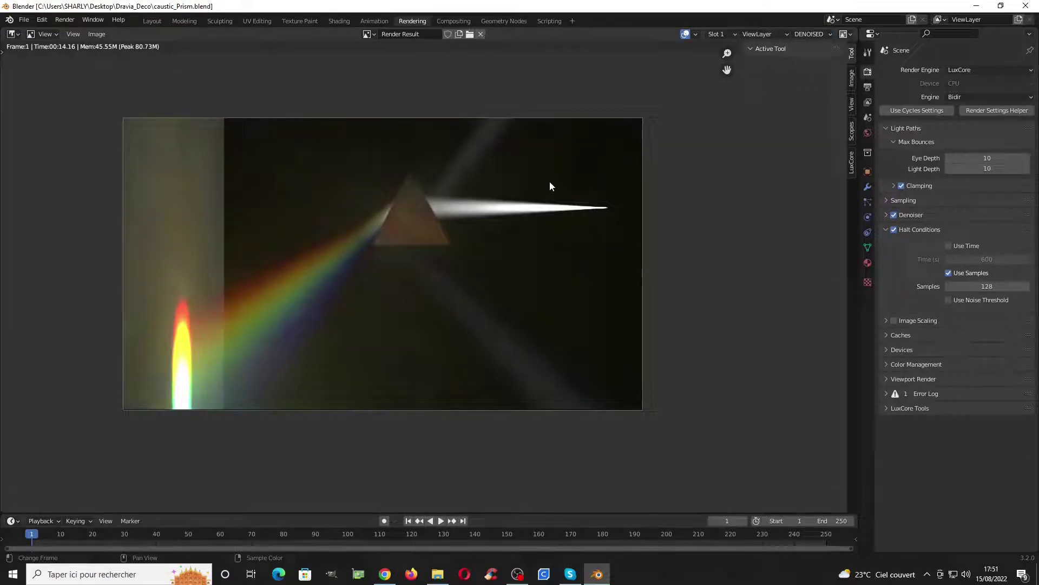
{"action": "left_click", "coordinate": [814, 34]}
{"action": "left_click", "coordinate": [814, 49]}
- Set the Glass Material's dispersion to 0 in the Layout workspace and save the file
{"action": "left_click", "coordinate": [185, 21]}
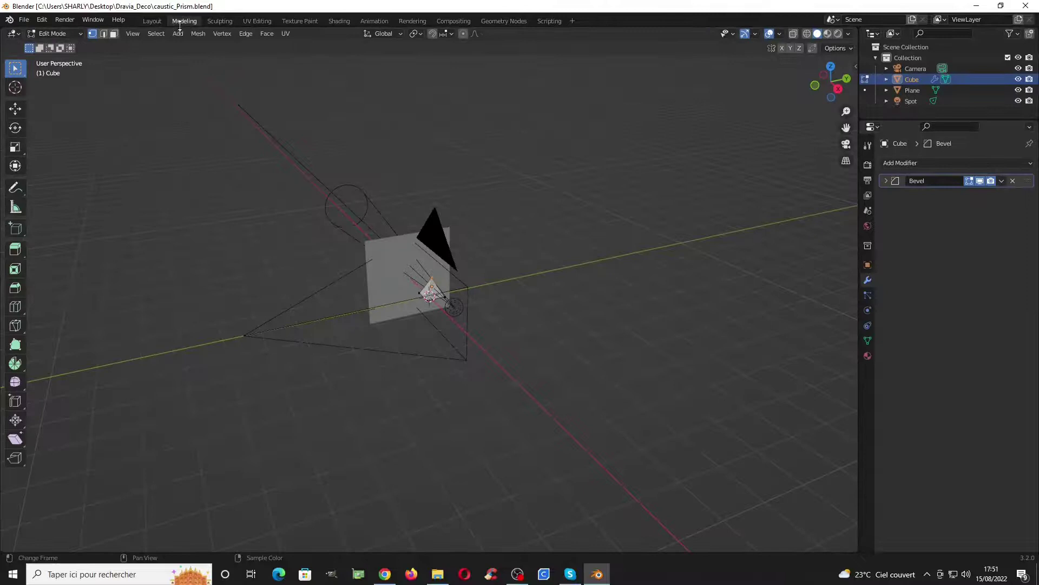
{"action": "left_click", "coordinate": [152, 21]}
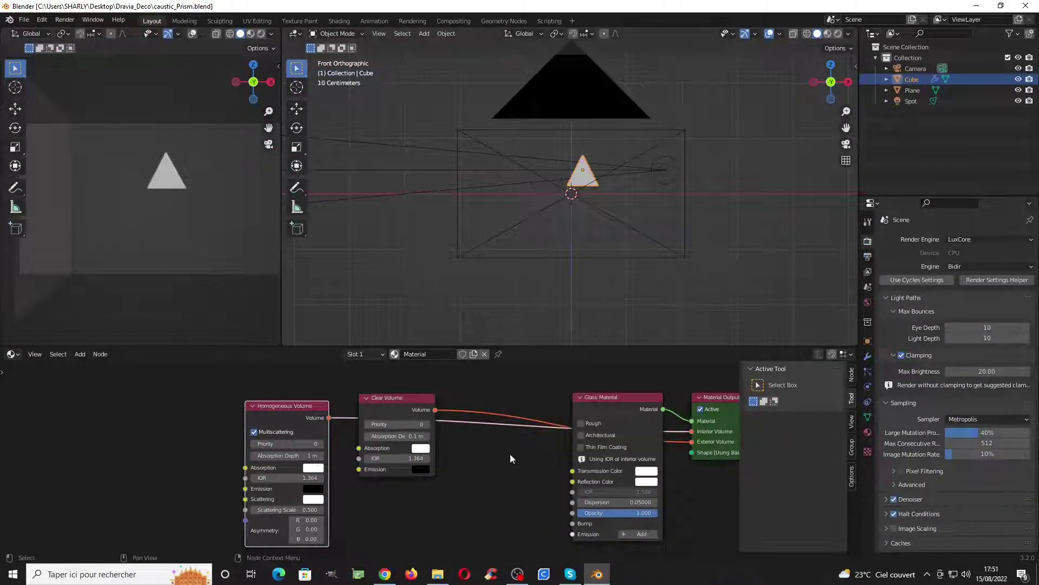
{"action": "scroll", "coordinate": [510, 454], "scroll_direction": "up", "scroll_amount": 3}
{"action": "left_click", "coordinate": [544, 464]}
{"action": "type", "text": "0"}
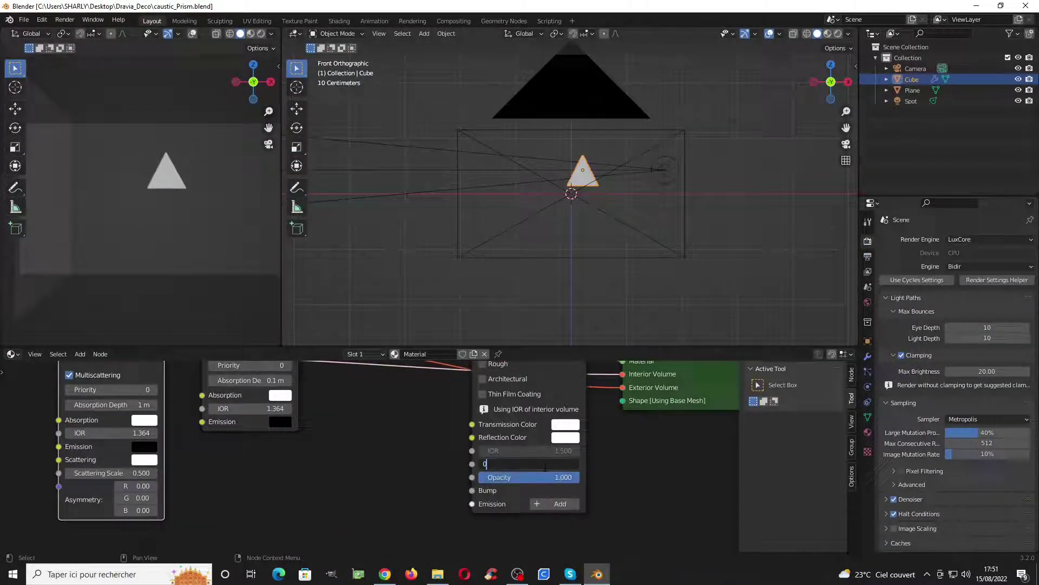
{"action": "key", "text": "Return"}
{"action": "key", "text": "ctrl+s"}
- Render the current frame in the Rendering workspace to check the light beam without dispersion, stopping it early
{"action": "left_click", "coordinate": [417, 21]}
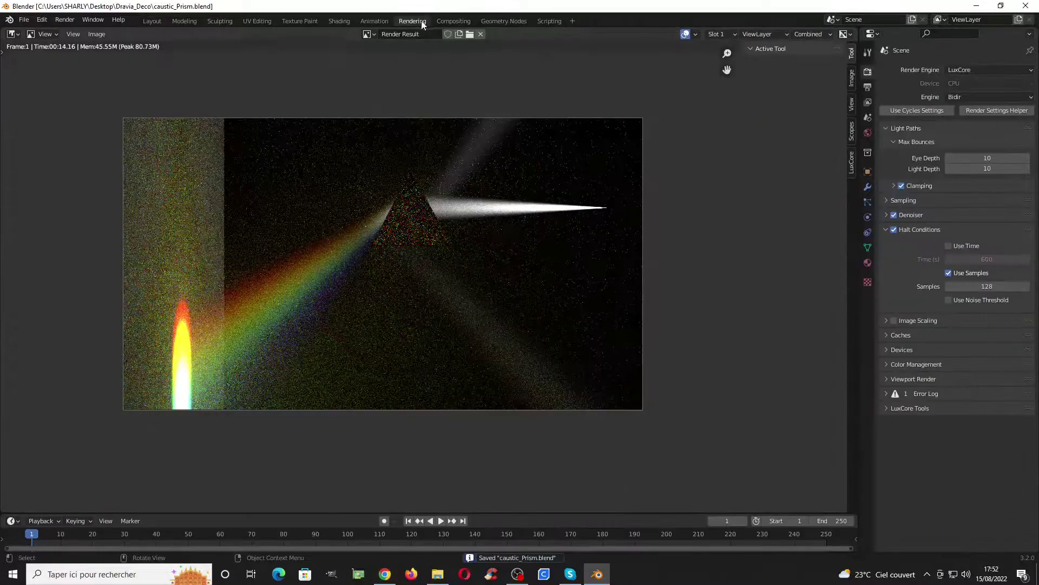
{"action": "key", "text": "F12"}
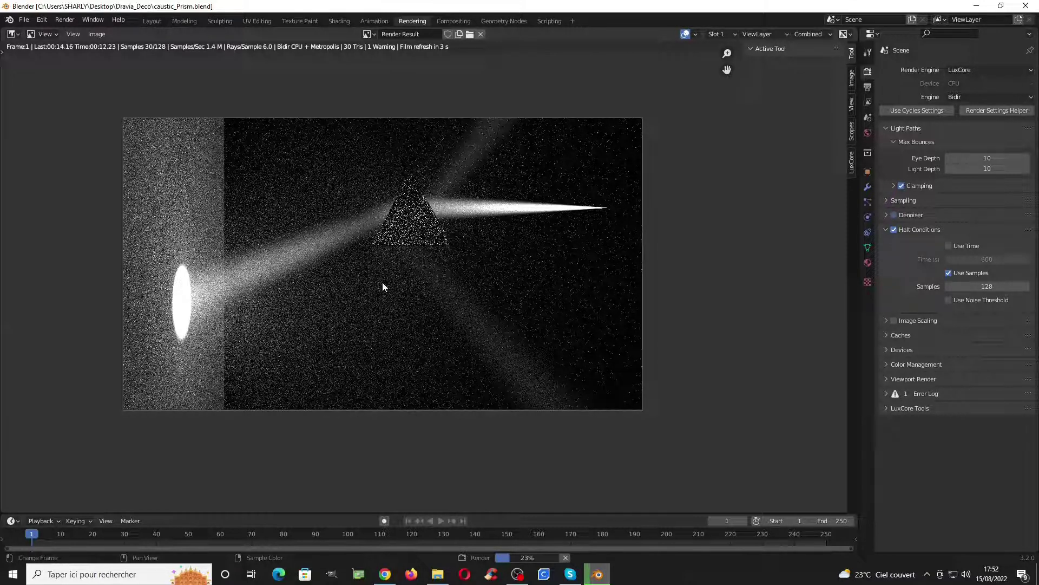
{"action": "key", "text": "Escape"}
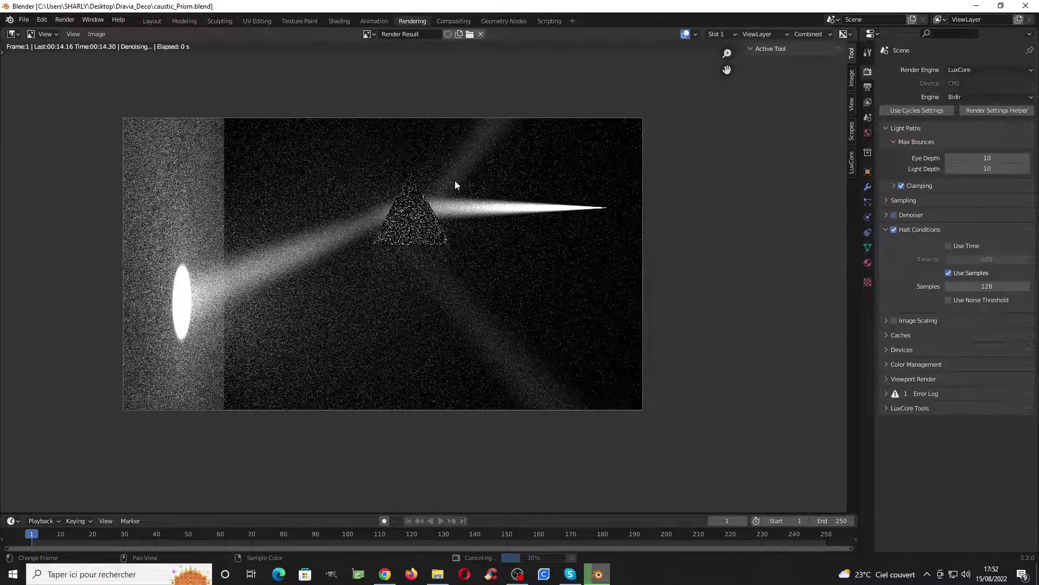
- Switch the node editor in the Layout workspace to LuxCore Volume Nodes and load the Fog volume
{"action": "left_click", "coordinate": [157, 21]}
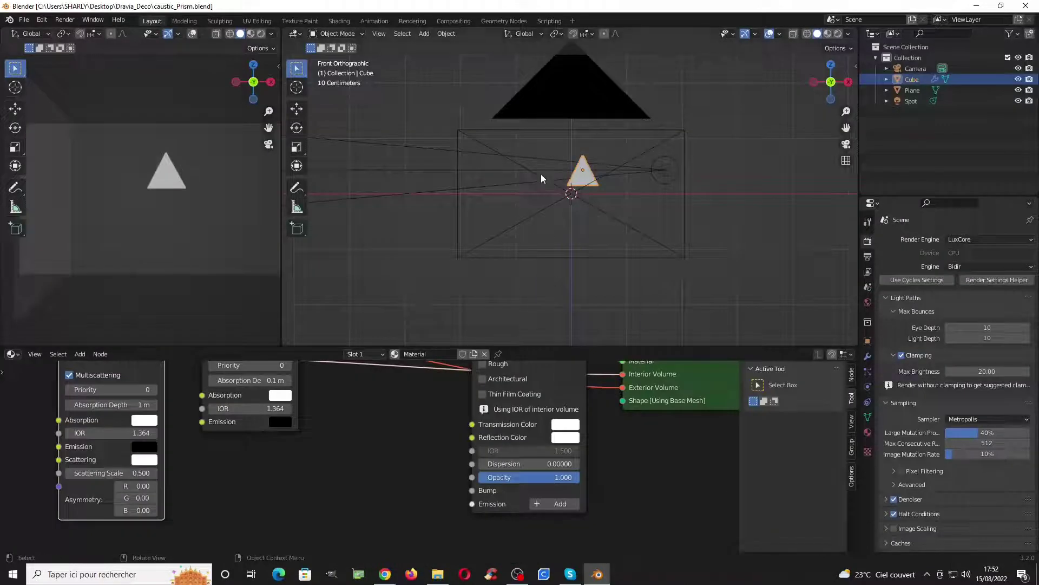
{"action": "scroll", "coordinate": [546, 430], "scroll_direction": "down", "scroll_amount": 4}
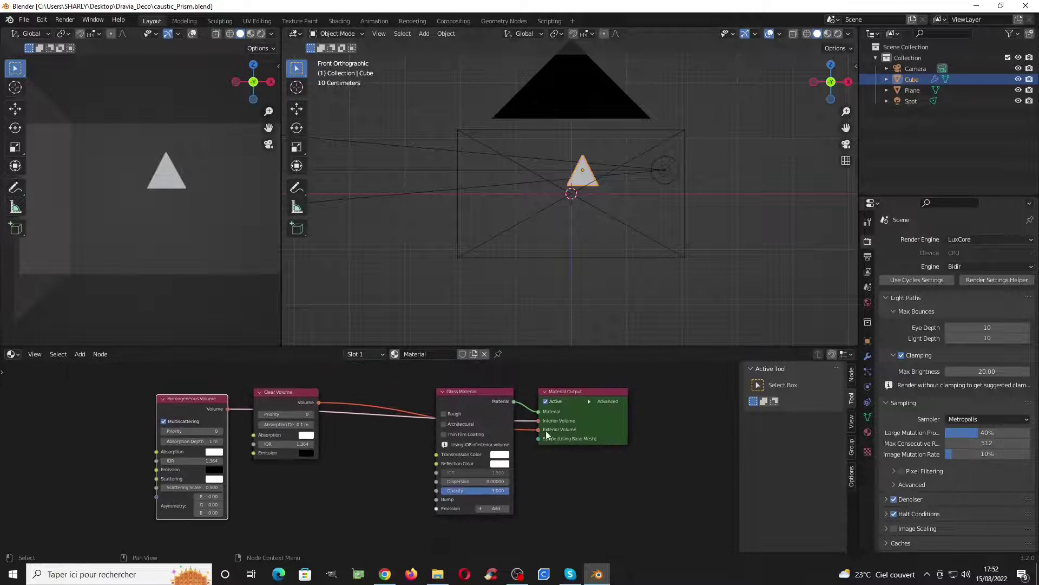
{"action": "left_click", "coordinate": [11, 354]}
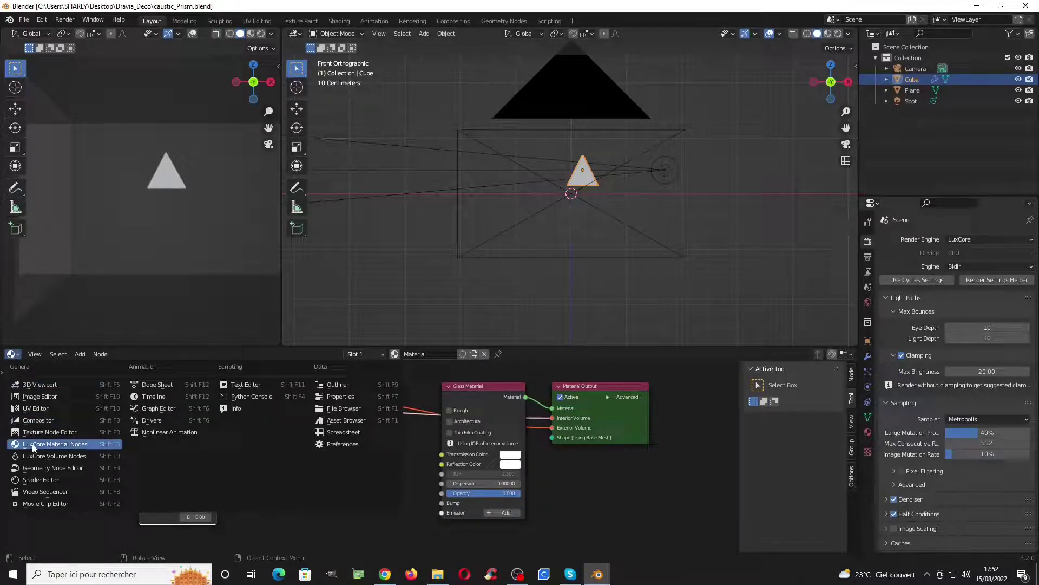
{"action": "left_click", "coordinate": [38, 457]}
{"action": "left_click", "coordinate": [383, 354]}
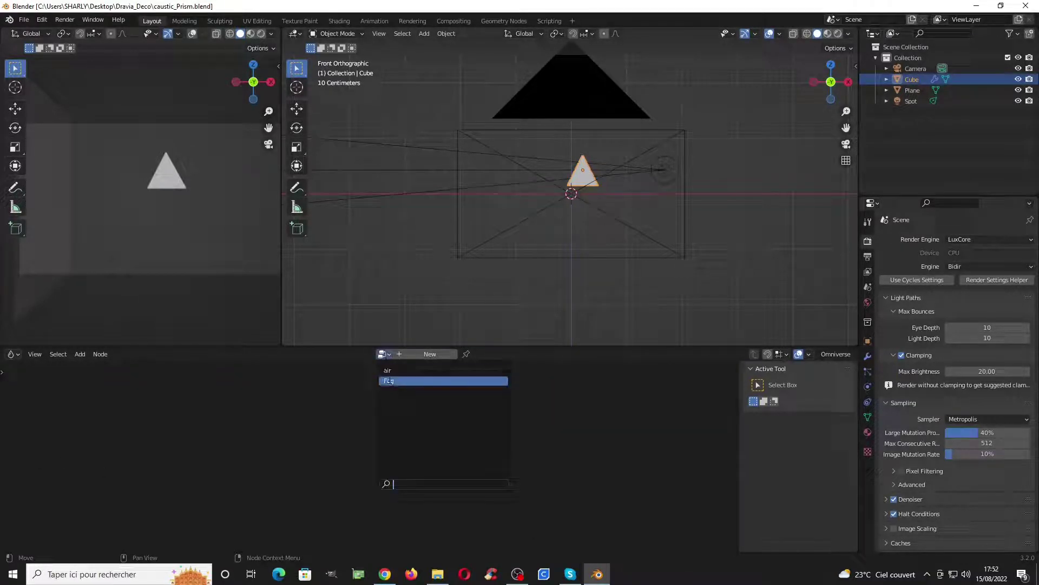
{"action": "left_click", "coordinate": [417, 373]}
- Show the rendered camera preview and set the Fog volume's absorption colour to orange, about R 1.001, G 0.404, B 0.082
{"action": "left_click", "coordinate": [261, 33]}
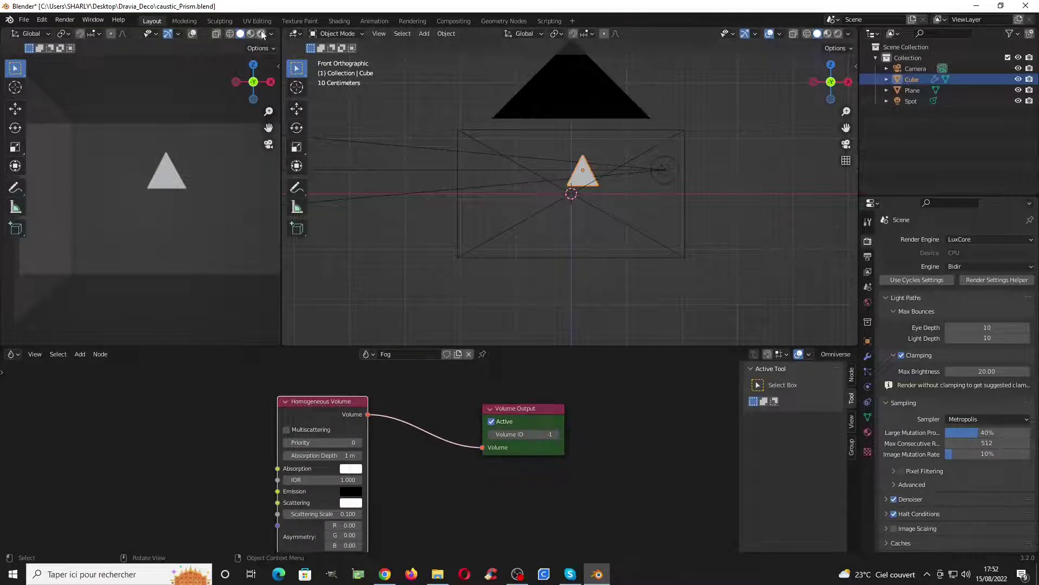
{"action": "scroll", "coordinate": [317, 496], "scroll_direction": "up", "scroll_amount": 1}
{"action": "scroll", "coordinate": [317, 495], "scroll_direction": "up", "scroll_amount": 2}
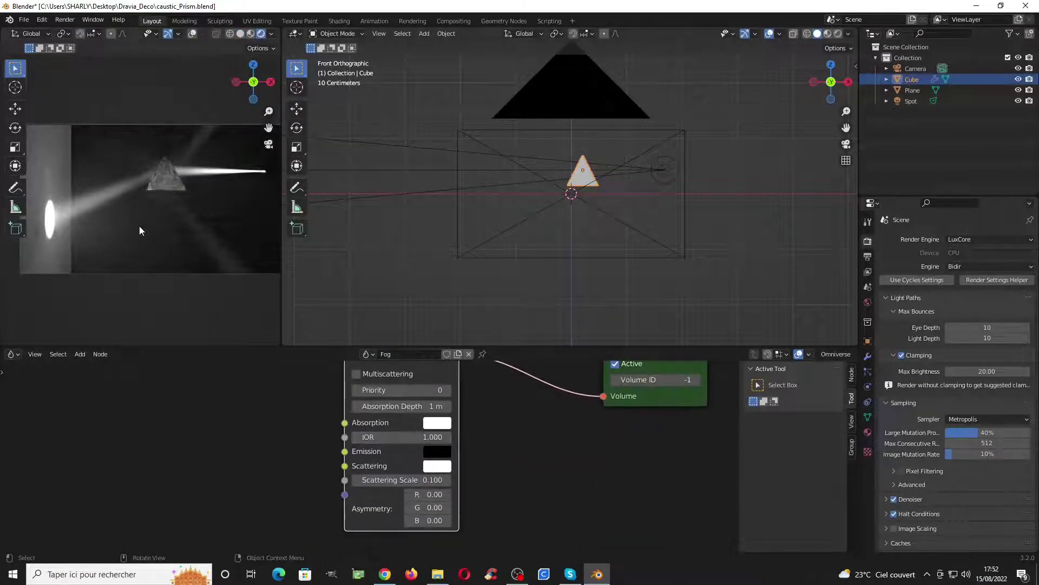
{"action": "scroll", "coordinate": [457, 425], "scroll_direction": "up", "scroll_amount": 1}
{"action": "middle_click_drag", "start_coordinate": [457, 425], "coordinate": [433, 462]}
{"action": "left_click", "coordinate": [432, 452]}
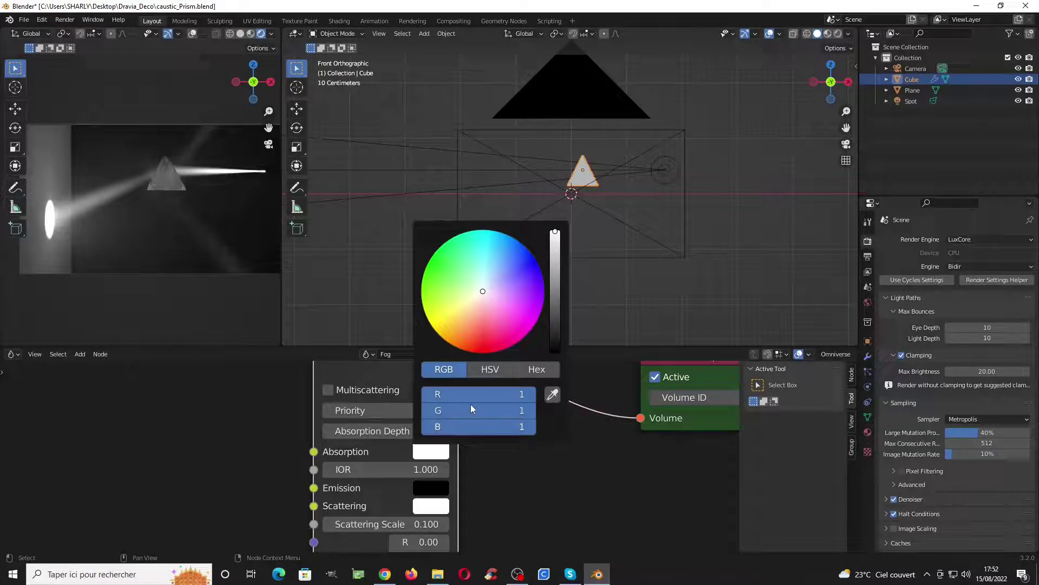
{"action": "left_click", "coordinate": [473, 304]}
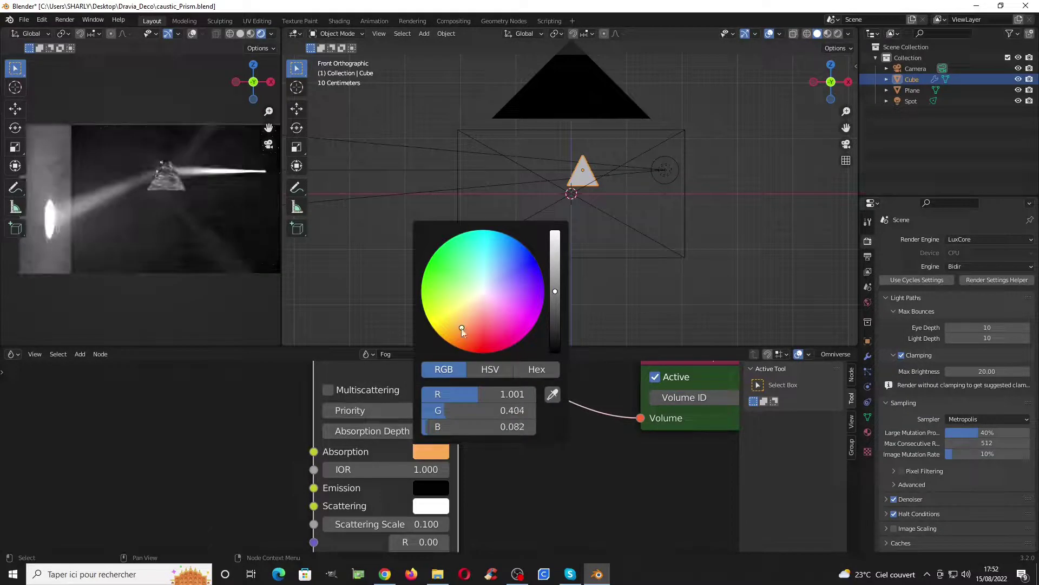
- Try Fog absorption depths of 0.000001 m, 0.1 m and 0.5 m and restart the rendered preview
{"action": "left_click_drag", "start_coordinate": [385, 430], "coordinate": [346, 431]}
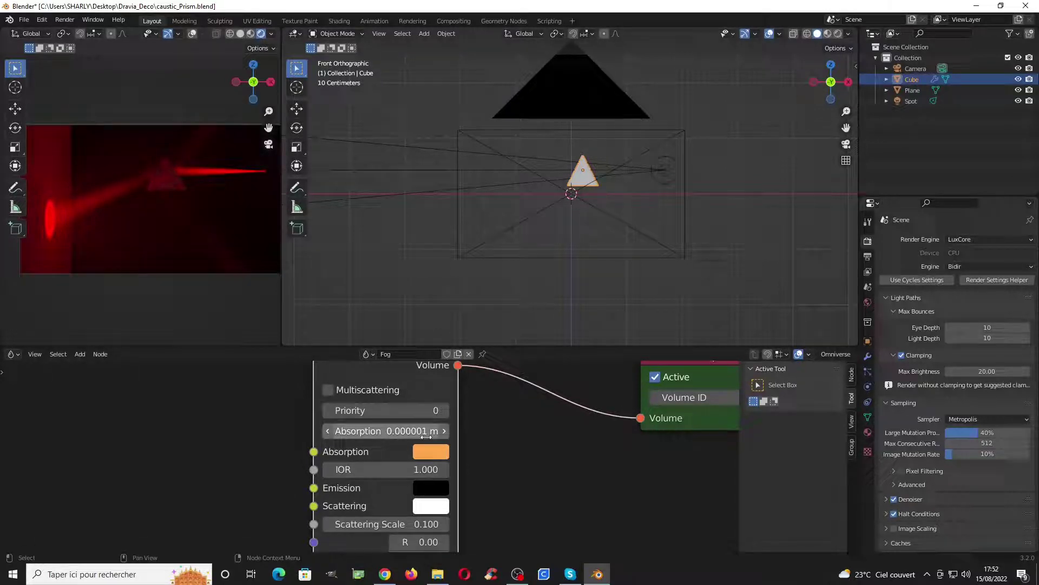
{"action": "left_click", "coordinate": [385, 431]}
{"action": "type", "text": "0.1"}
{"action": "key", "text": "Return"}
{"action": "left_click", "coordinate": [385, 430]}
{"action": "type", "text": "0.5"}
{"action": "key", "text": "Return"}
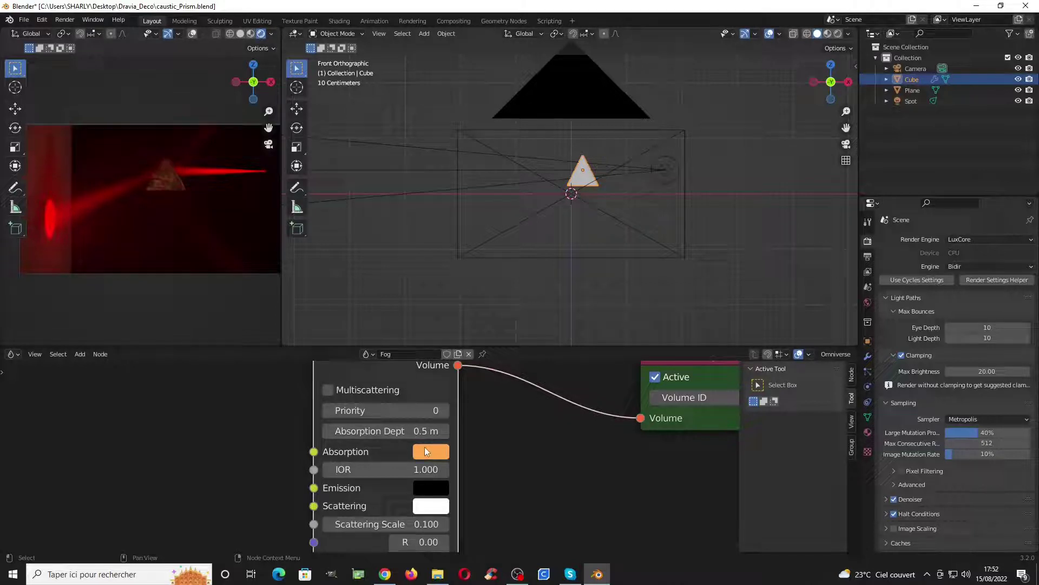
{"action": "left_click", "coordinate": [240, 34]}
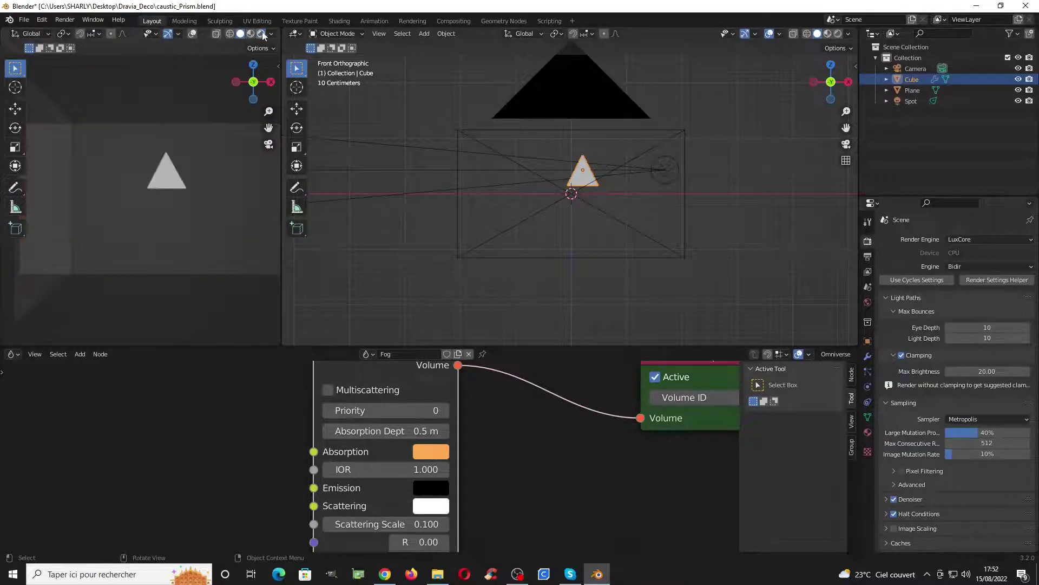
{"action": "left_click", "coordinate": [261, 34]}
- Set the Fog volume's absorption depth to 5 m and restart the rendered preview
{"action": "left_click", "coordinate": [410, 429]}
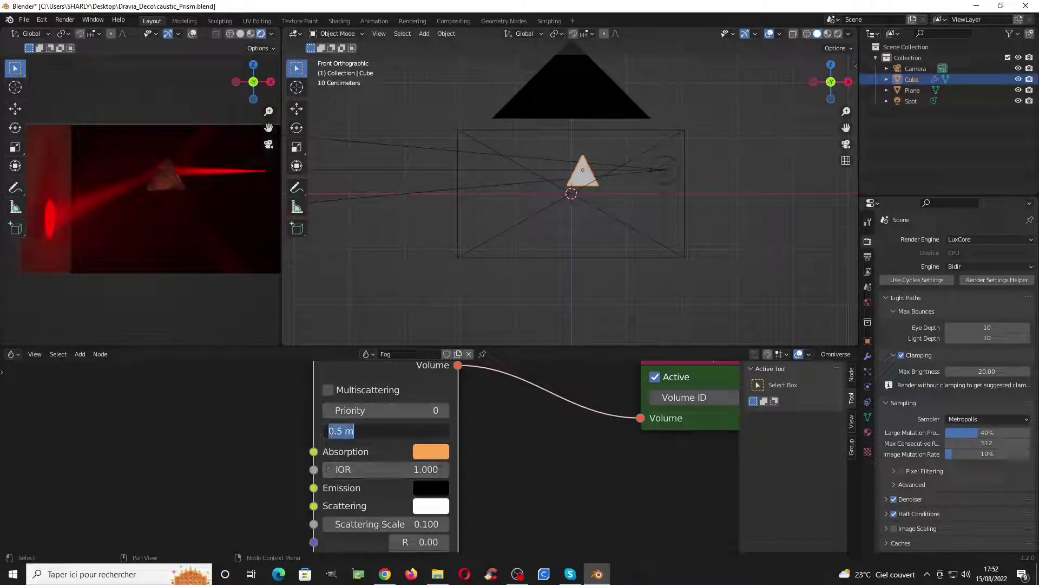
{"action": "type", "text": "5"}
{"action": "key", "text": "Return"}
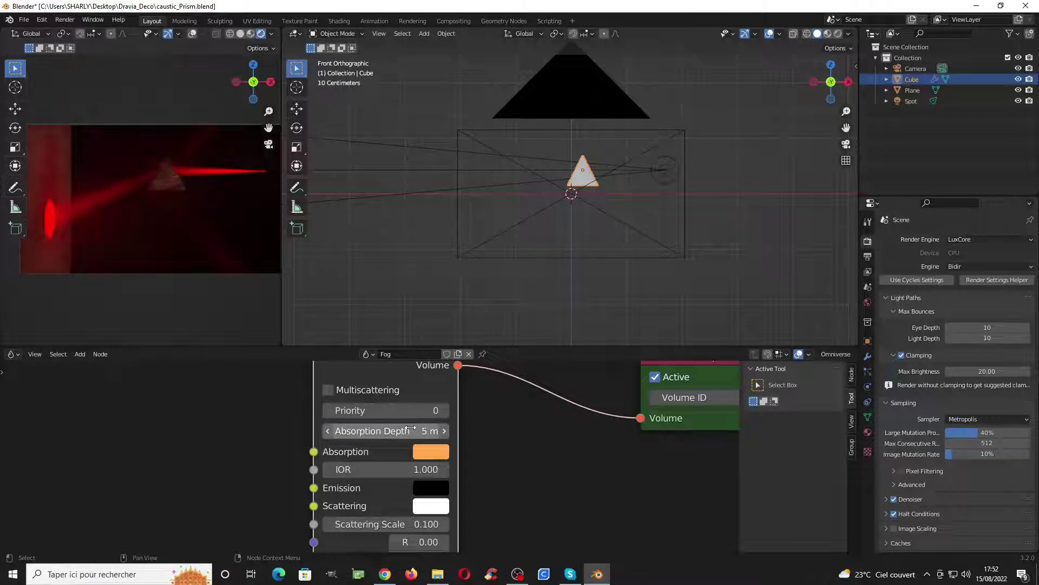
{"action": "left_click", "coordinate": [240, 34]}
{"action": "left_click", "coordinate": [261, 34]}
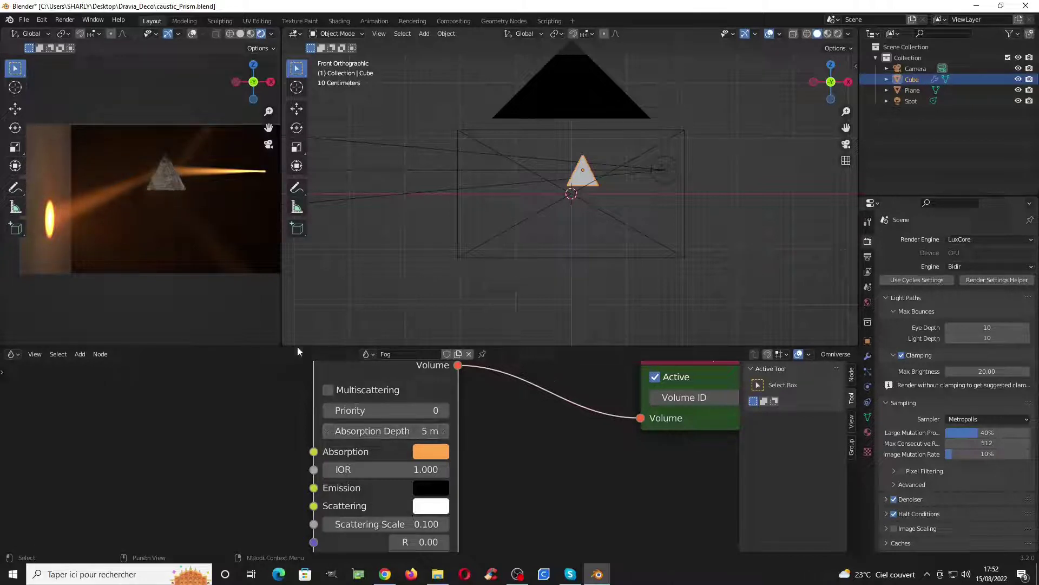
- Raise the Fog volume's absorption depth to 10 m and on to 50 m, and restart the rendered preview
{"action": "left_click", "coordinate": [417, 432]}
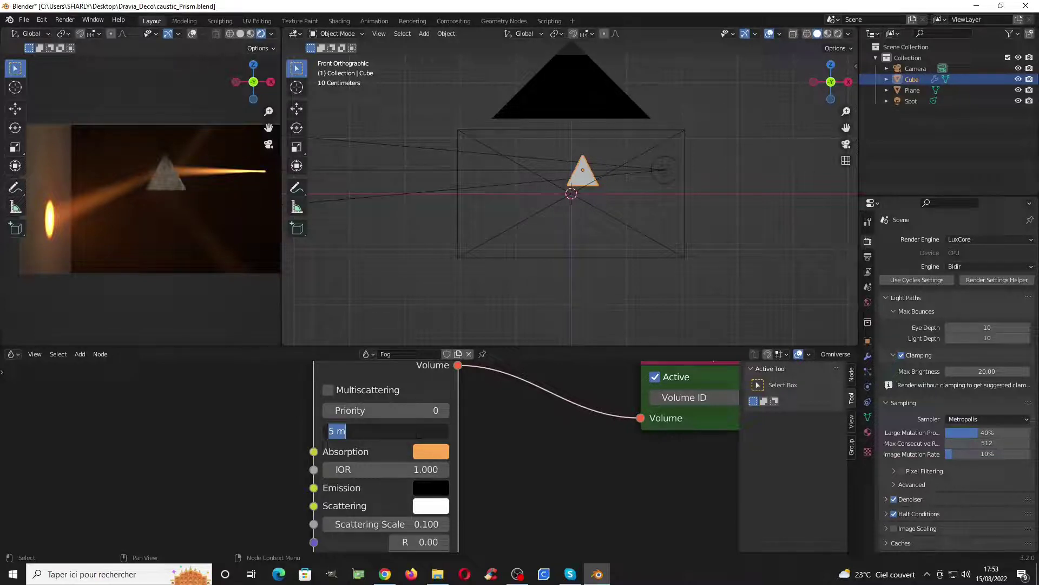
{"action": "type", "text": "10"}
{"action": "key", "text": "Return"}
{"action": "left_click", "coordinate": [417, 433]}
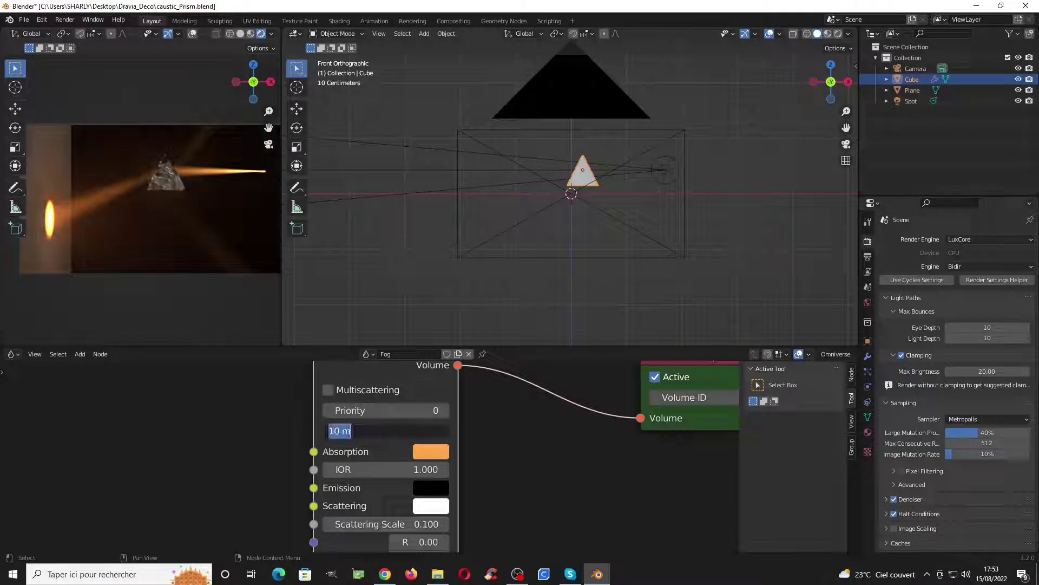
{"action": "type", "text": "50"}
{"action": "key", "text": "Return"}
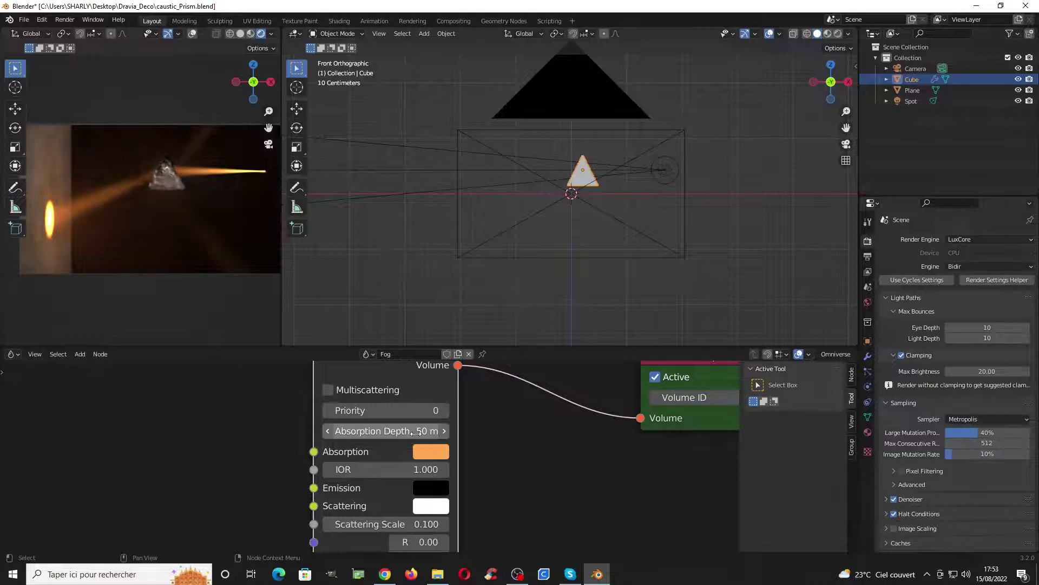
{"action": "left_click", "coordinate": [240, 34]}
{"action": "left_click", "coordinate": [262, 34]}
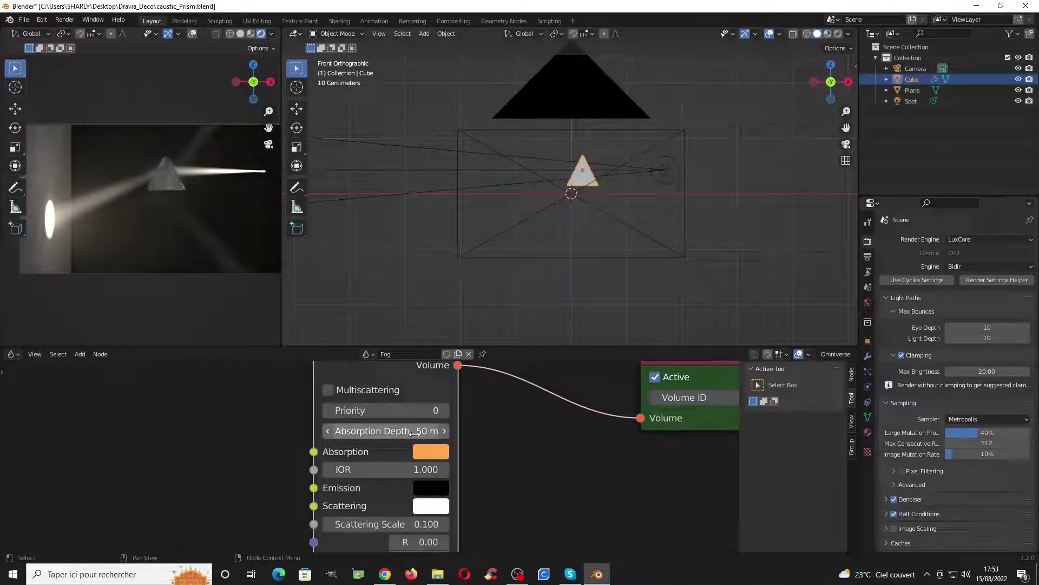
- Enable multiscattering on the Fog volume and restart the rendered camera preview
{"action": "scroll", "coordinate": [371, 452], "scroll_direction": "down", "scroll_amount": 1}
{"action": "left_click", "coordinate": [330, 394]}
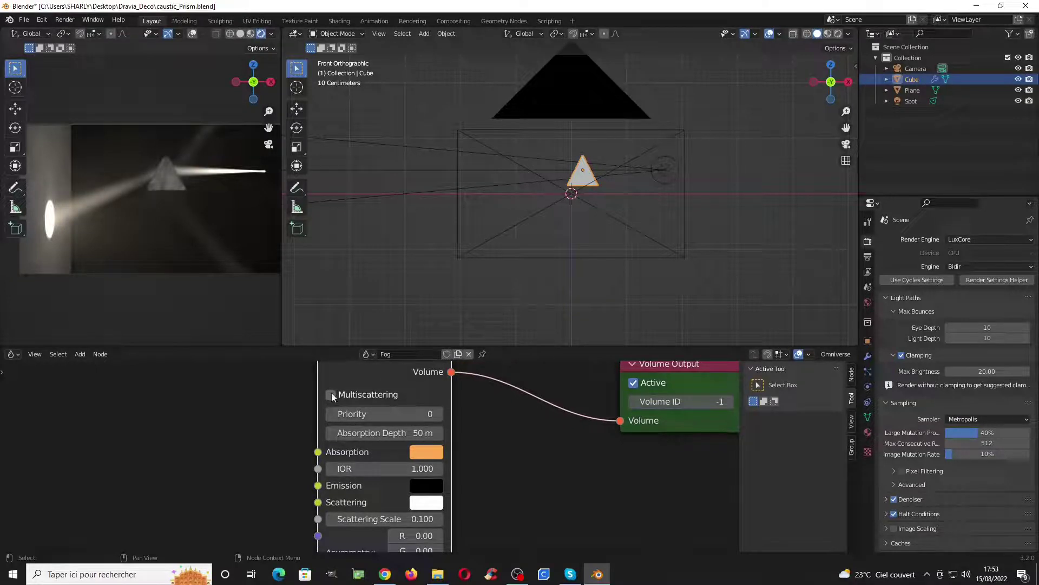
{"action": "left_click", "coordinate": [241, 34]}
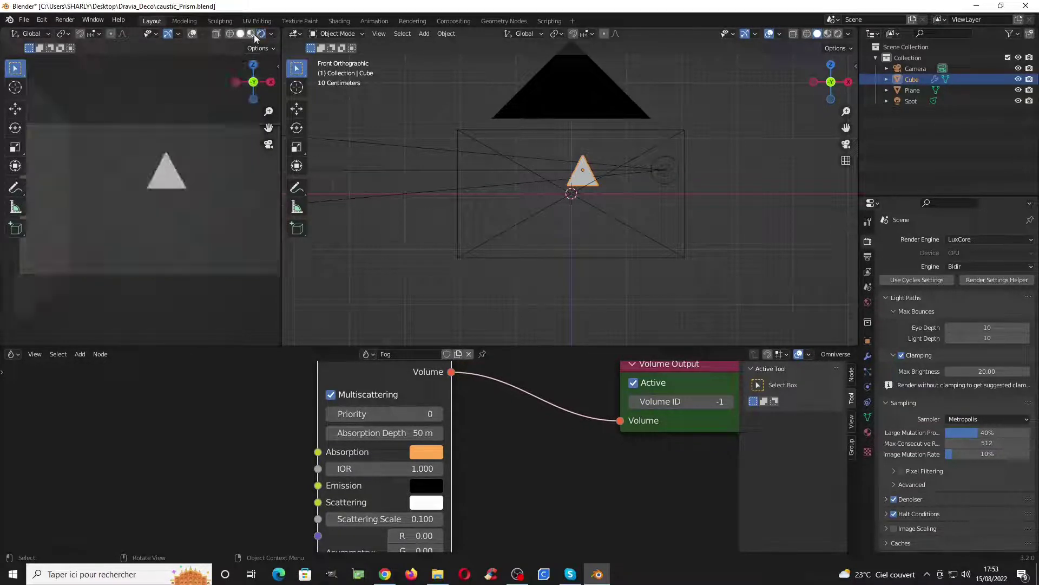
{"action": "left_click", "coordinate": [261, 33]}
- Set the Fog volume's absorption depth to 20 m and restart the rendered preview
{"action": "left_click", "coordinate": [379, 433]}
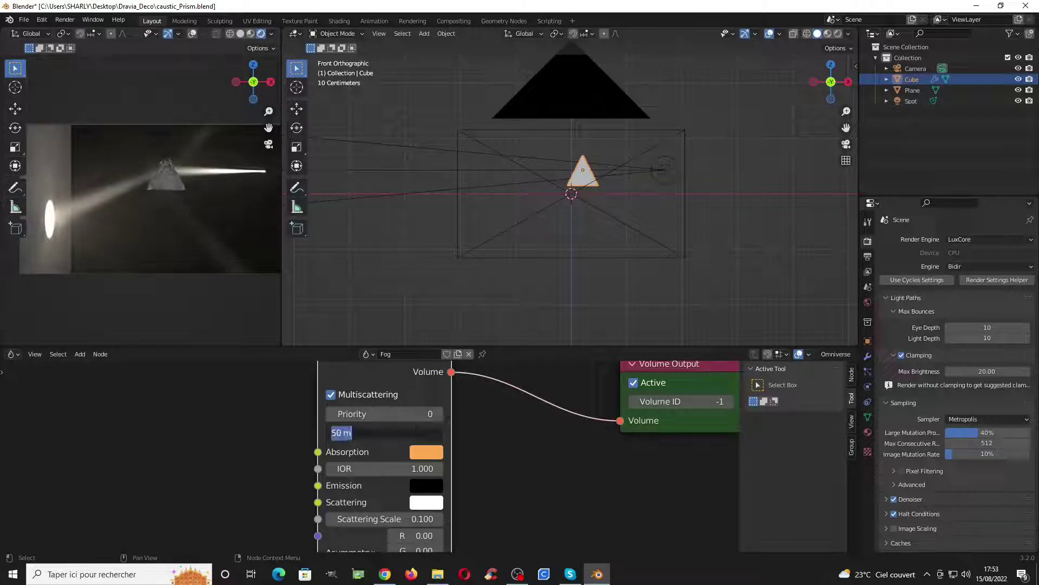
{"action": "type", "text": "20"}
{"action": "key", "text": "Return"}
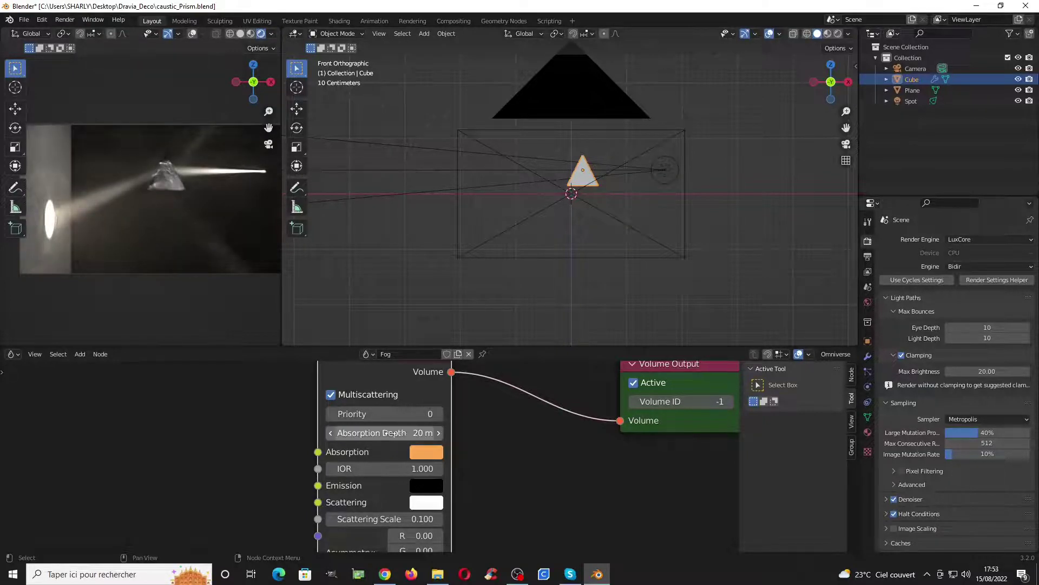
{"action": "left_click", "coordinate": [241, 33]}
{"action": "left_click", "coordinate": [262, 33]}
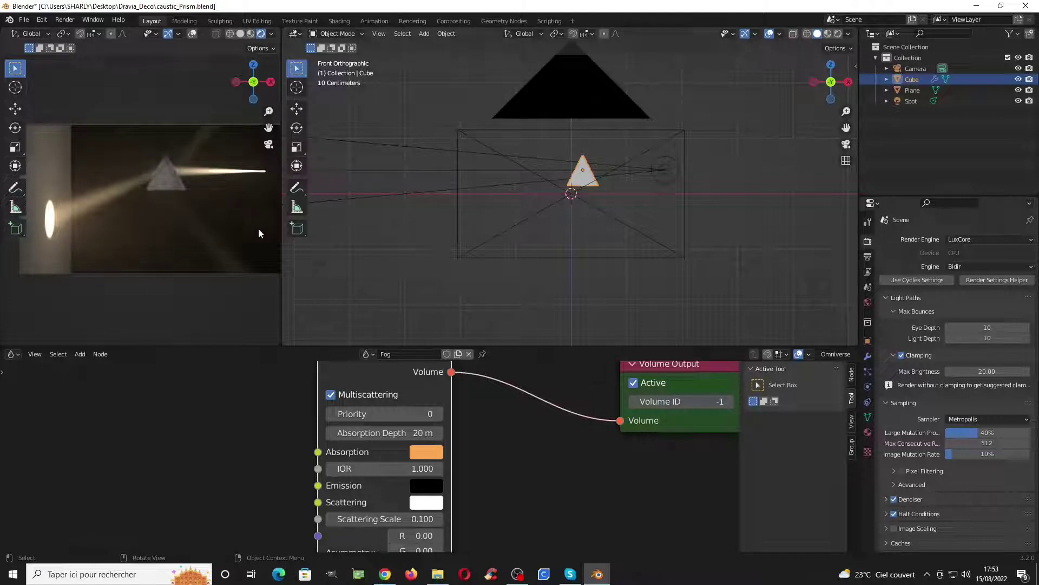
- Return the camera preview to solid shading and render the full image in the Rendering workspace
{"action": "left_click", "coordinate": [240, 34]}
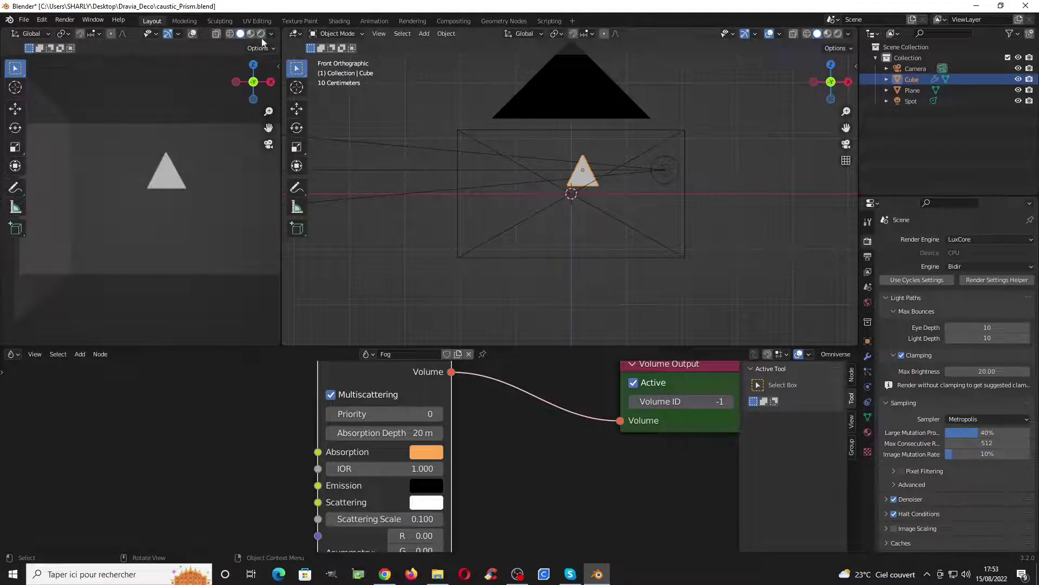
{"action": "left_click", "coordinate": [412, 21]}
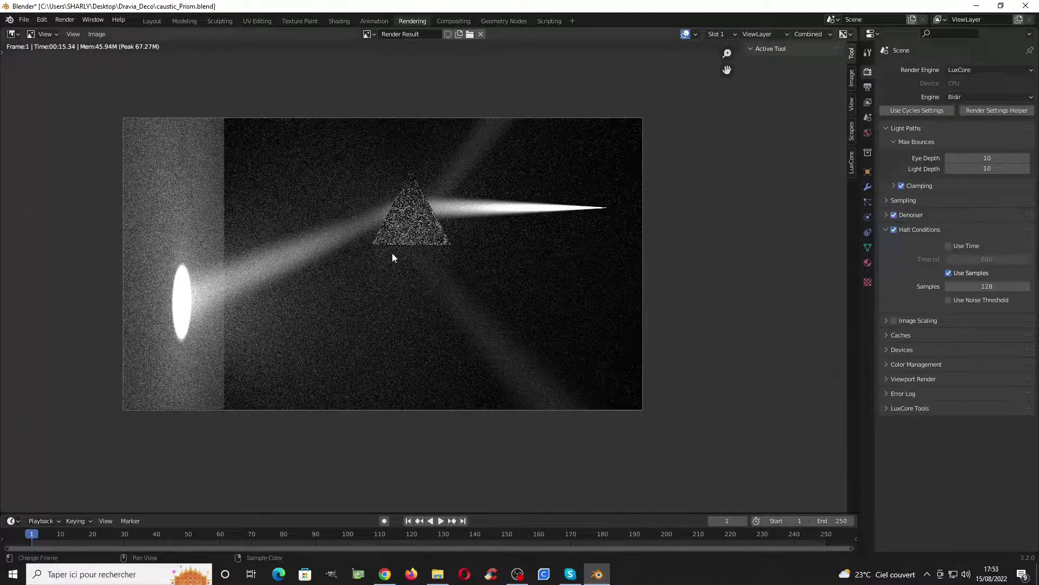
{"action": "key", "text": "F12"}
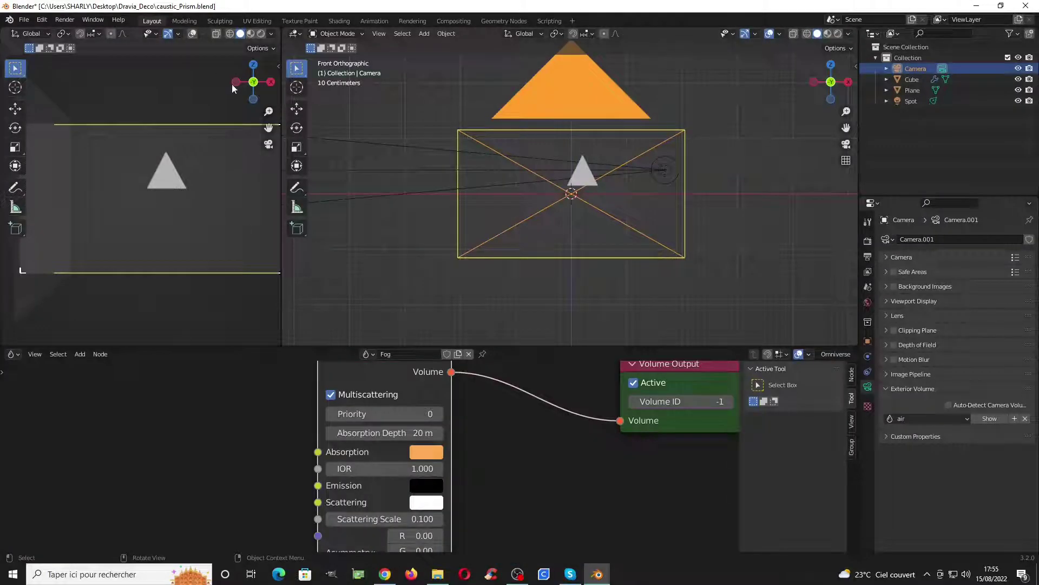
- Show the rendered camera preview, assign Fog as the camera's exterior volume, and restart the preview
{"action": "left_click", "coordinate": [263, 33]}
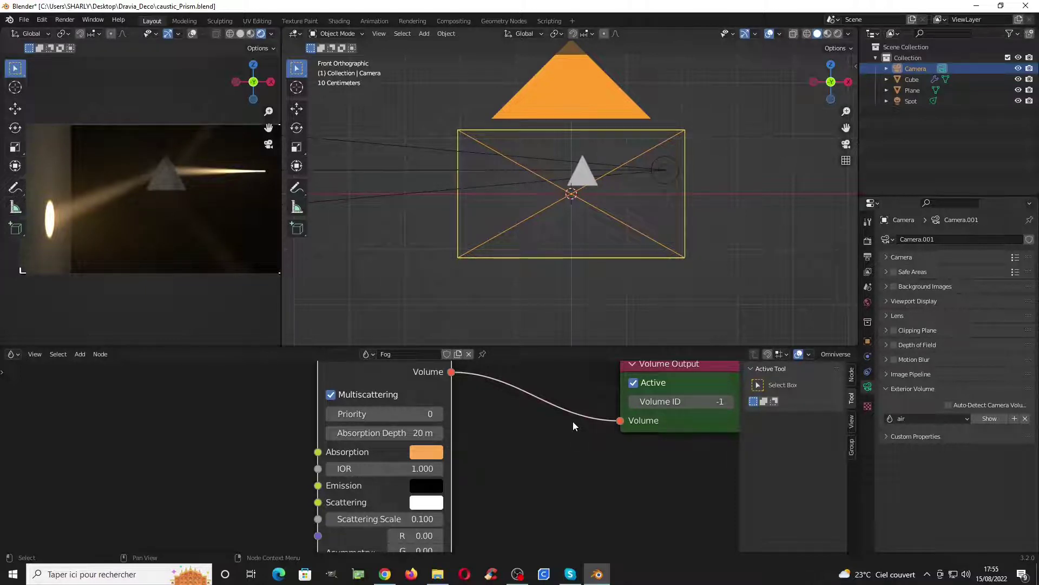
{"action": "left_click", "coordinate": [928, 418]}
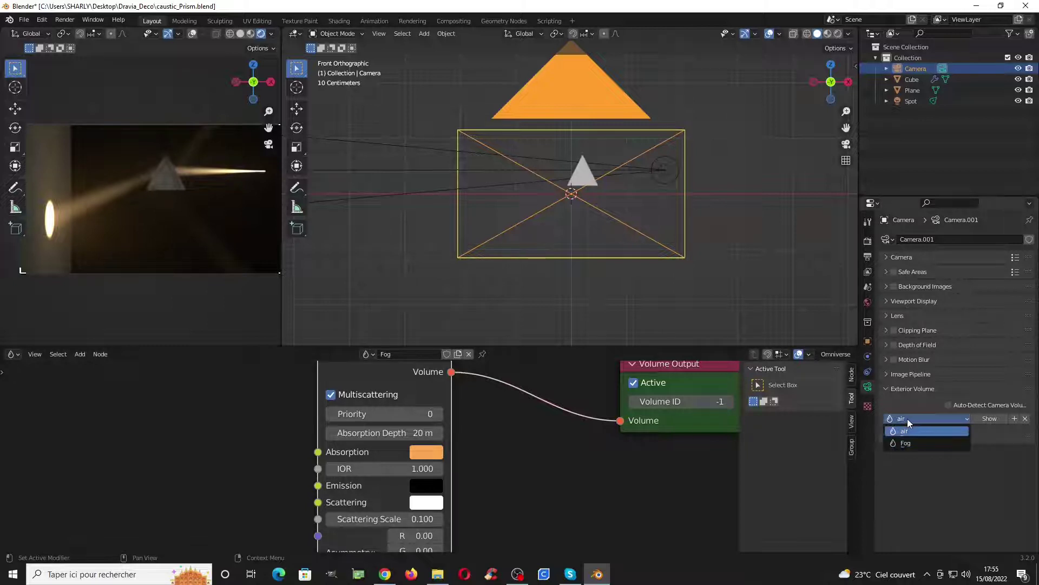
{"action": "left_click", "coordinate": [909, 444]}
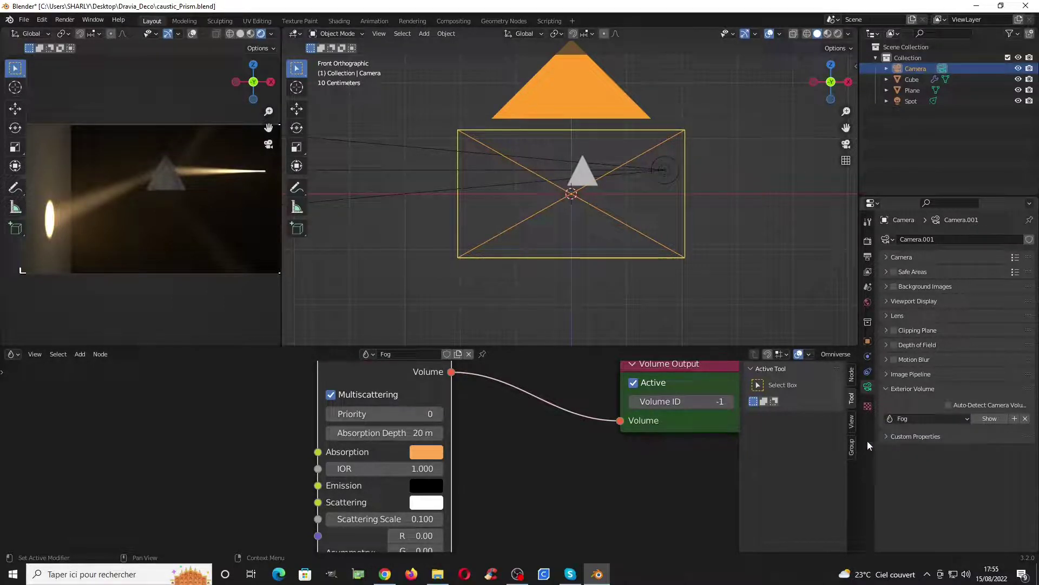
{"action": "left_click", "coordinate": [239, 34]}
{"action": "left_click", "coordinate": [261, 33]}
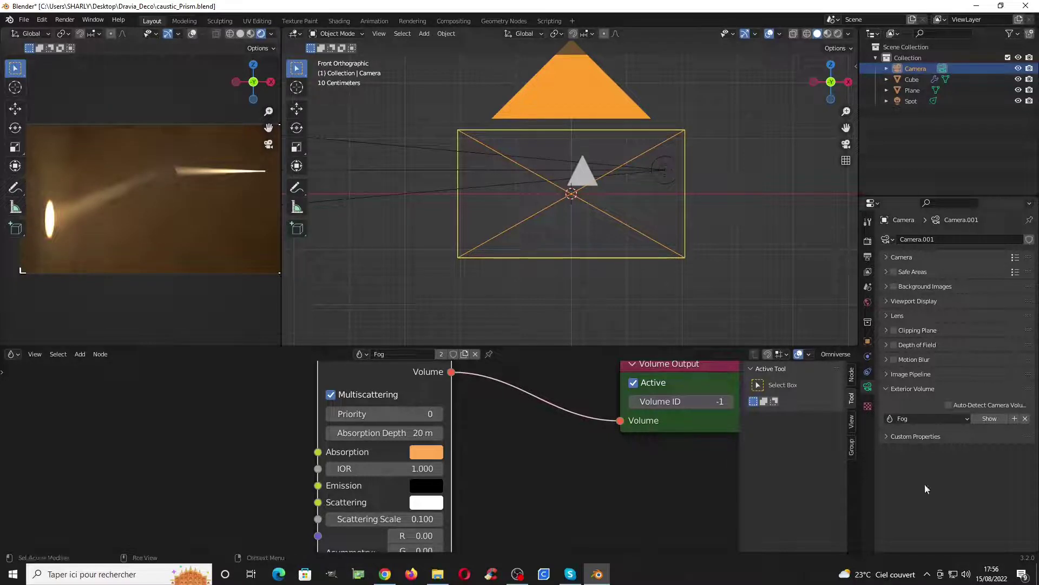
- Try air as the camera's exterior volume and switch it back to Fog
{"action": "left_click", "coordinate": [920, 417]}
{"action": "left_click", "coordinate": [917, 432]}
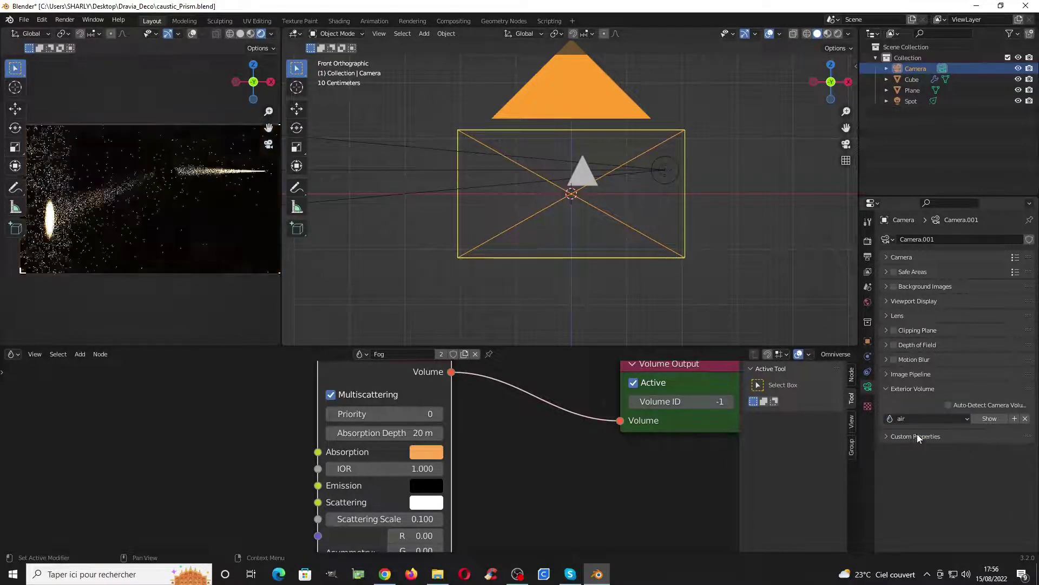
{"action": "left_click", "coordinate": [924, 419]}
{"action": "left_click", "coordinate": [919, 441]}
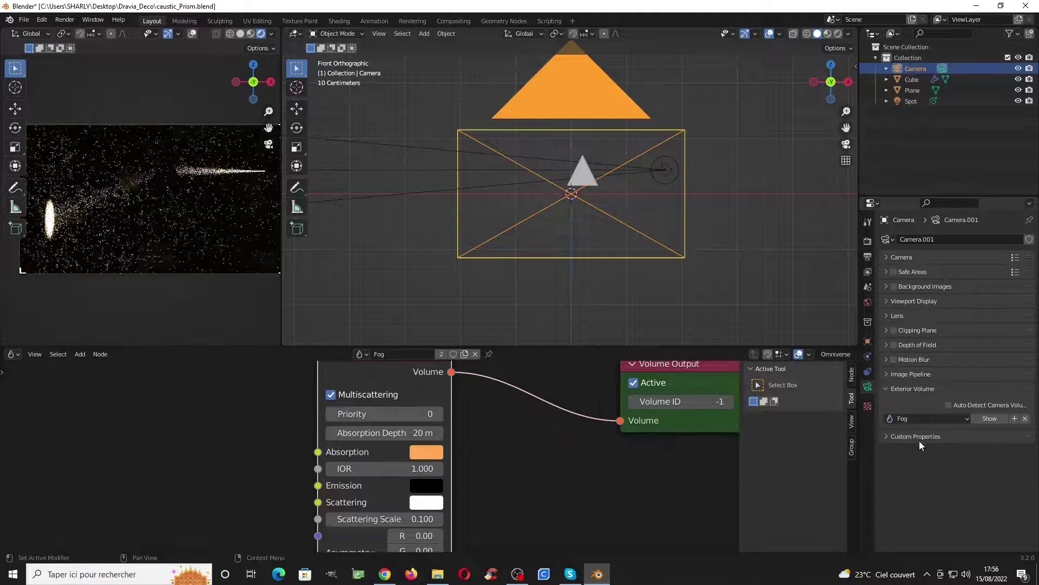